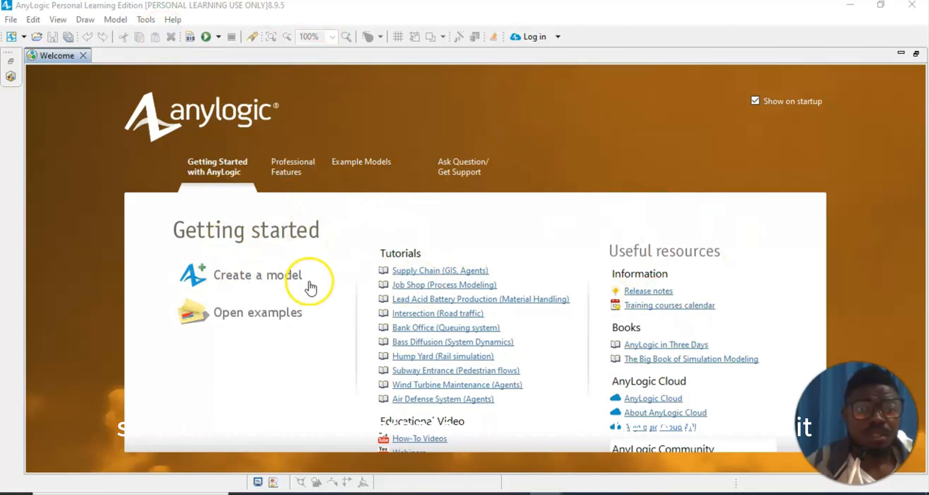
Start creating a new model and clear the suggested model name.
click(238, 278)
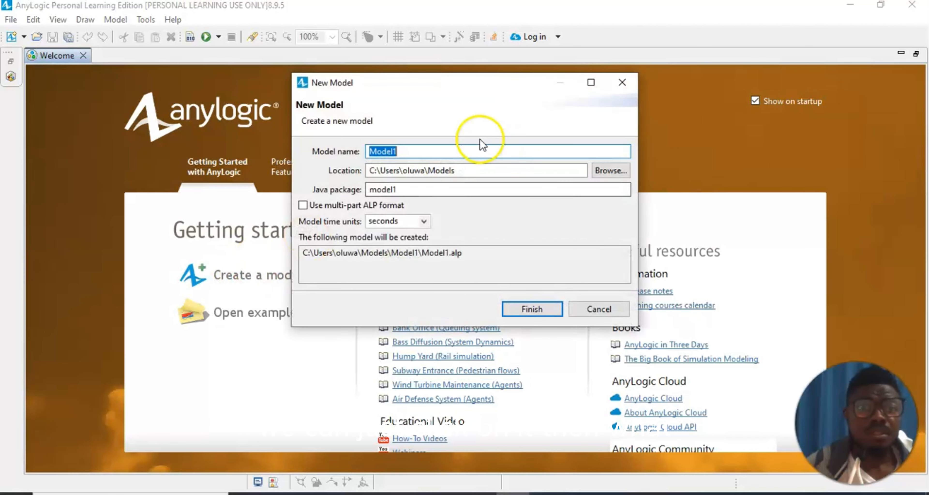
click(431, 151)
key(BackSpace)
key(BackSpace)
key(BackSpace)
key(BackSpace)
key(BackSpace)
key(BackSpace)
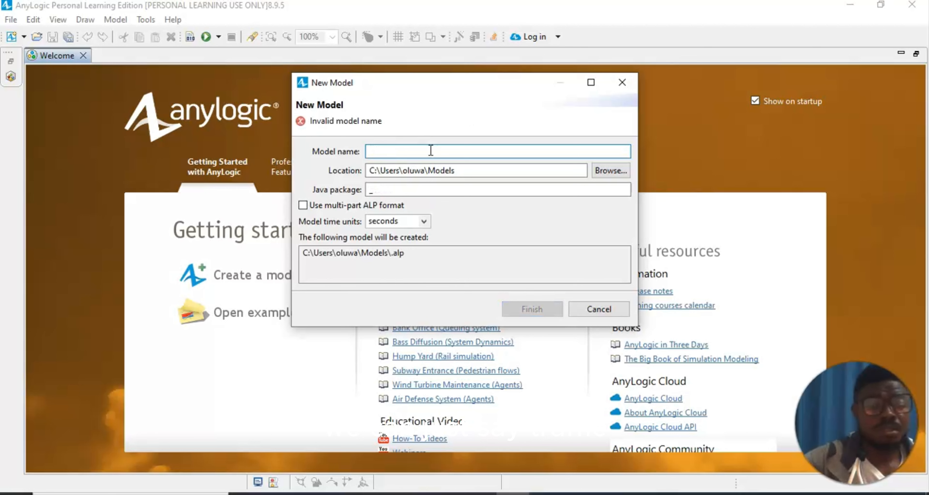
text(TRAFF)
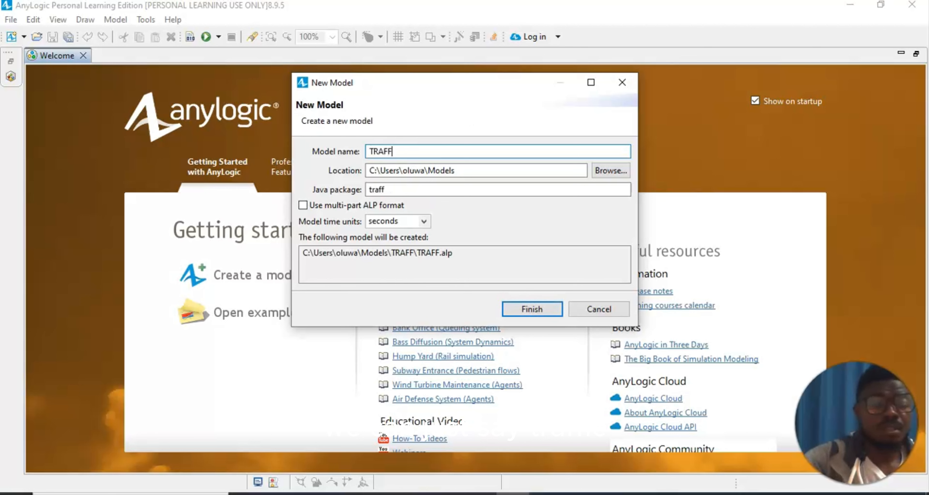
text(IC IN)
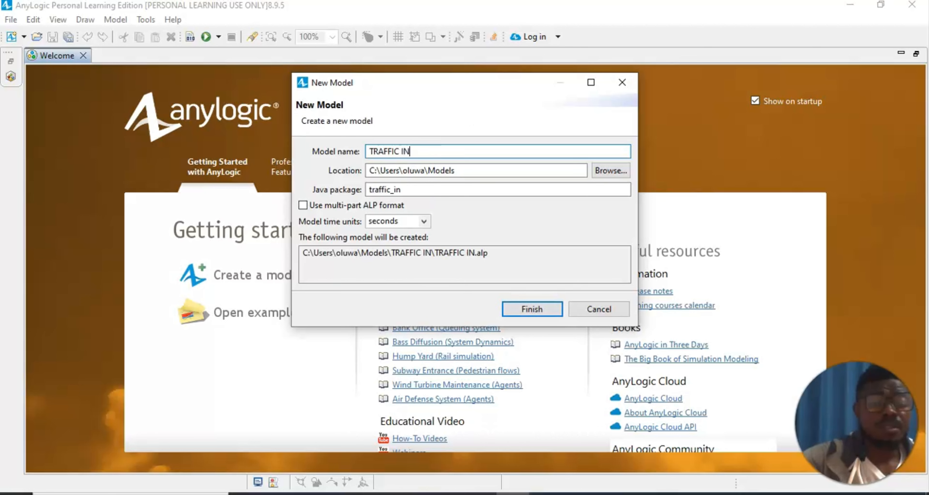
text(TER)
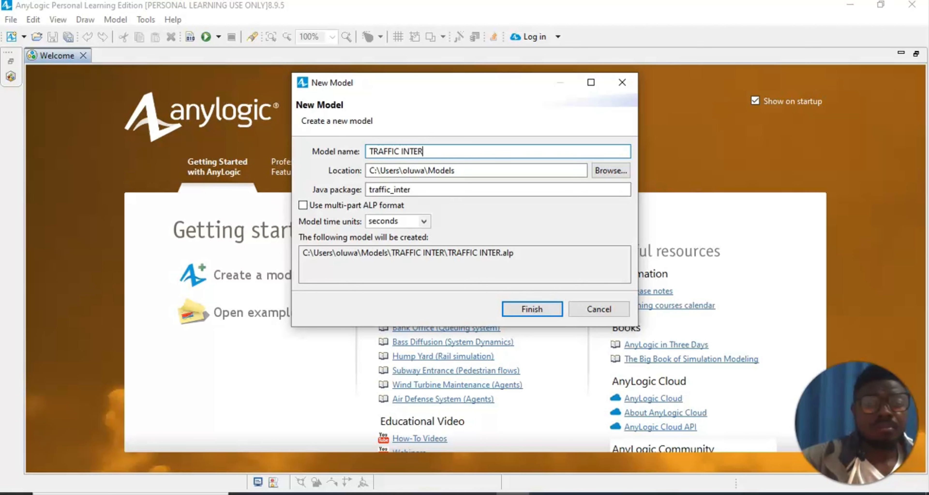
key(BackSpace)
key(BackSpace)
key(BackSpace)
key(BackSpace)
key(BackSpace)
key(BackSpace)
key(BackSpace)
key(BackSpace)
key(BackSpace)
key(BackSpace)
key(BackSpace)
key(BackSpace)
key(BackSpace)
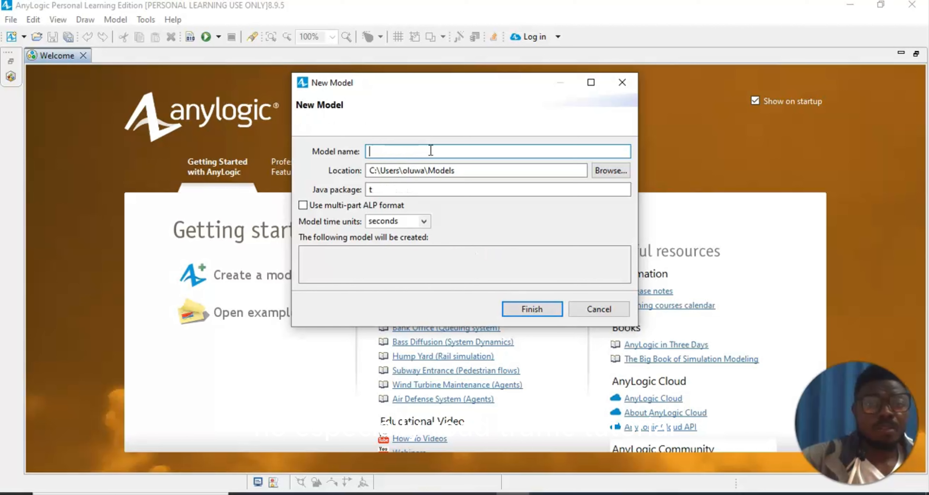
Name the model ROAD TRAFFIC TUTORIAL, set its time units to minutes and create it.
text(ROAD TR)
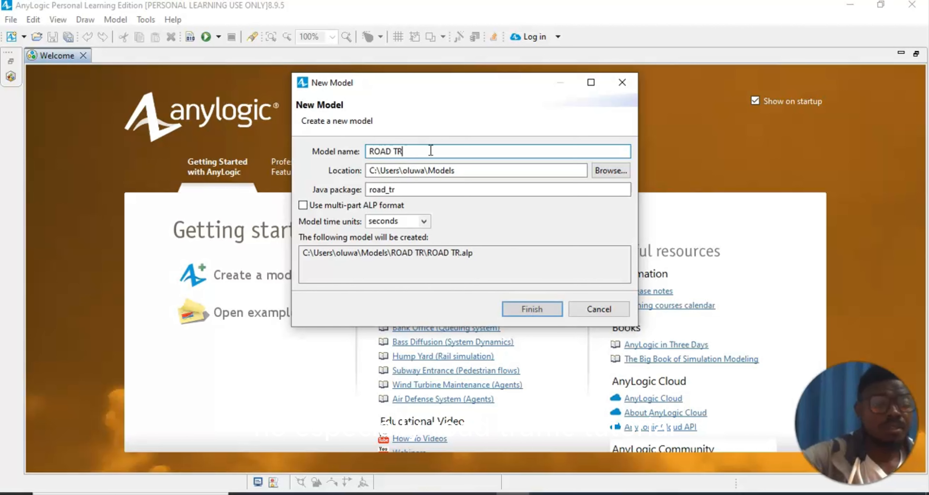
text(AFFIC TU)
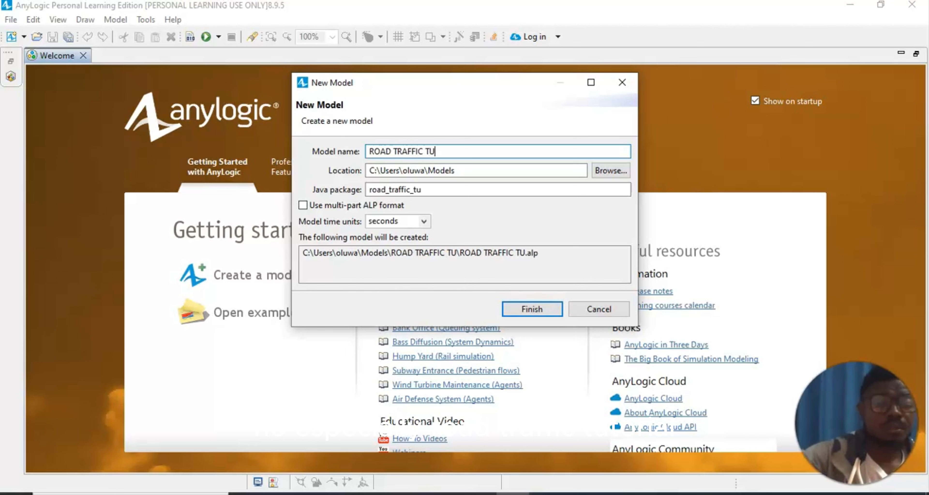
text(TORIAL)
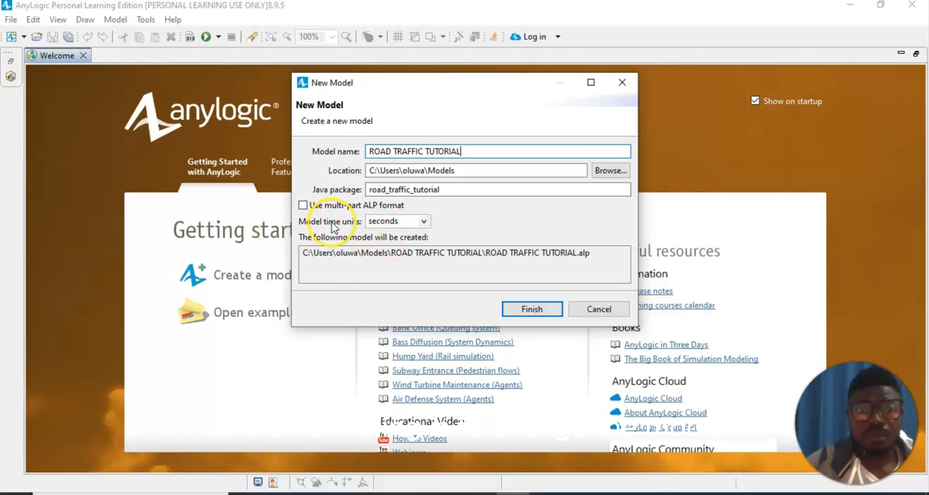
click(426, 221)
click(387, 253)
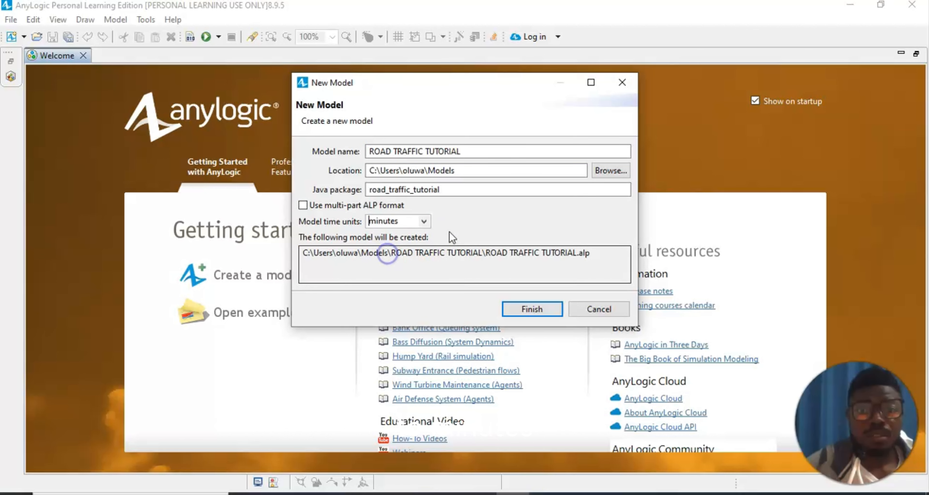
click(532, 311)
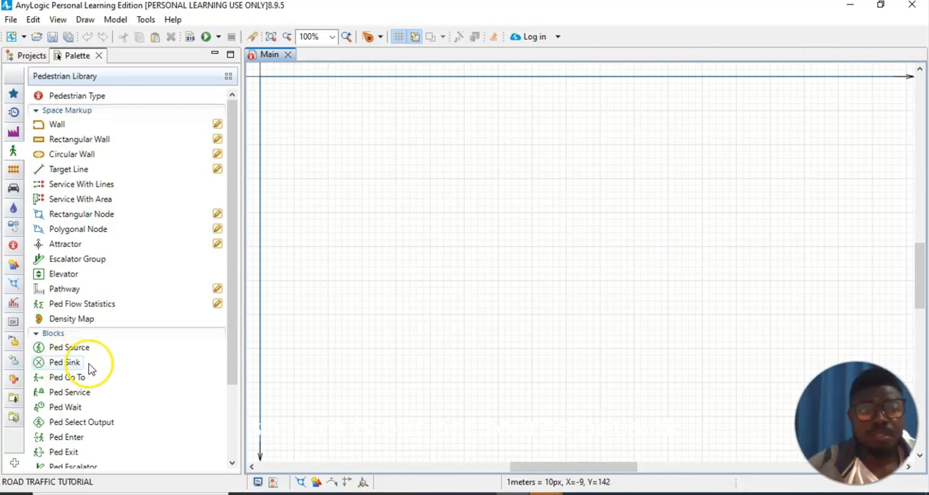
Bring up the Road Traffic Library and look over its space markup elements and blocks.
mouse_move(178, 315)
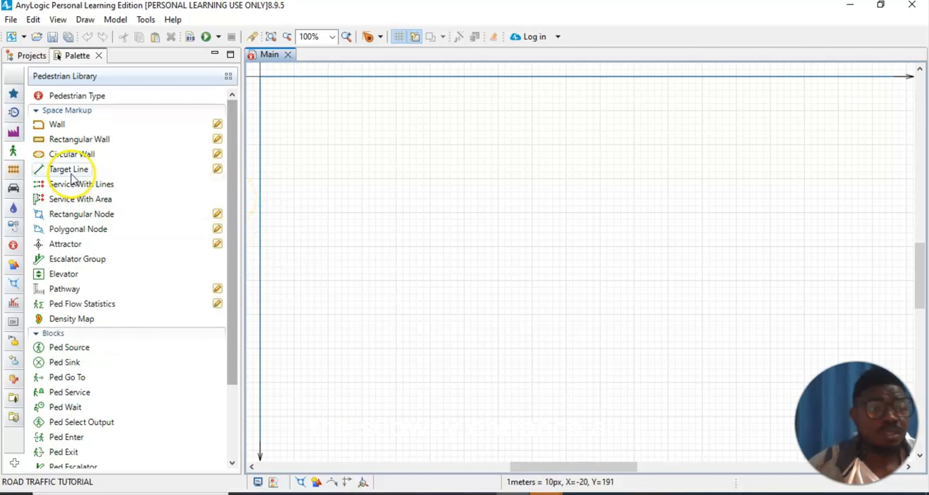
mouse_move(16, 192)
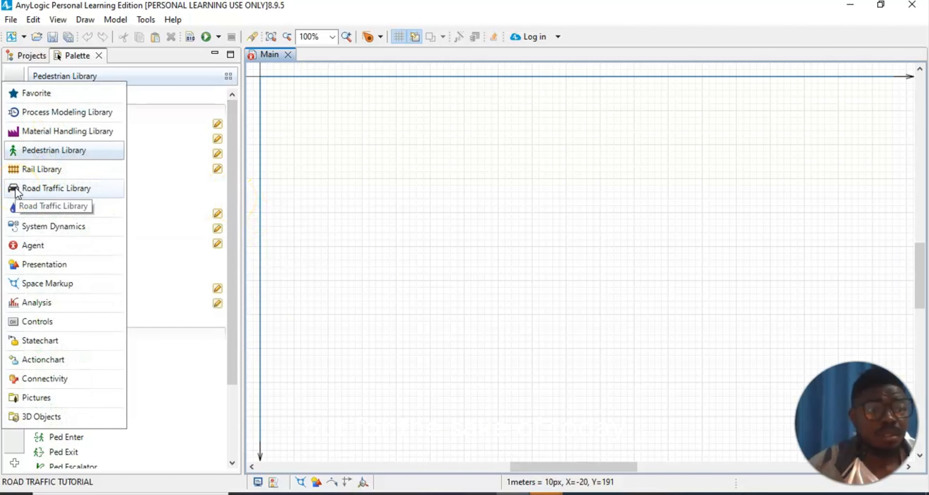
click(53, 190)
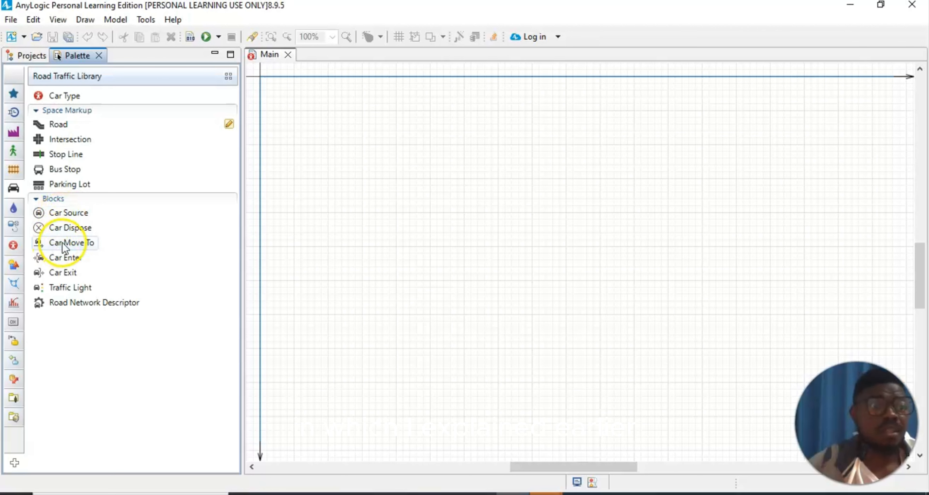
mouse_move(74, 242)
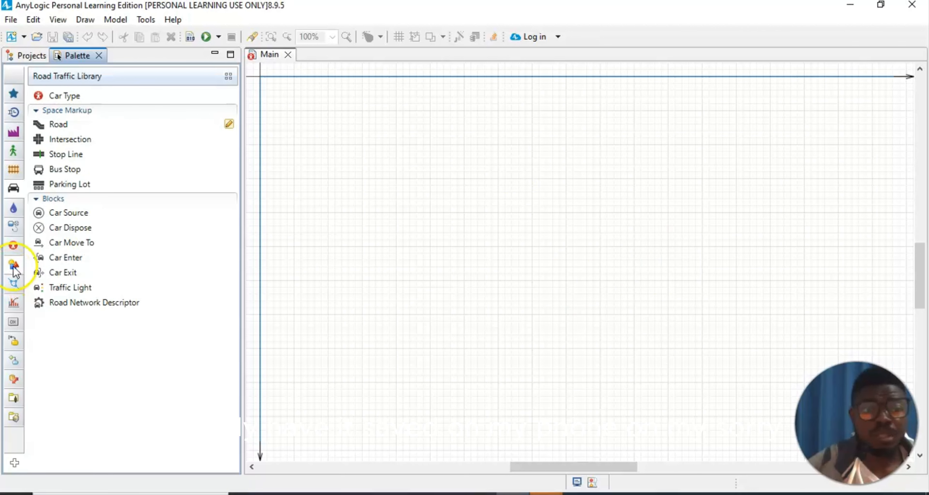
Insert the "road layout" JPG from the Desktop as a presentation image on the Main canvas.
mouse_move(21, 260)
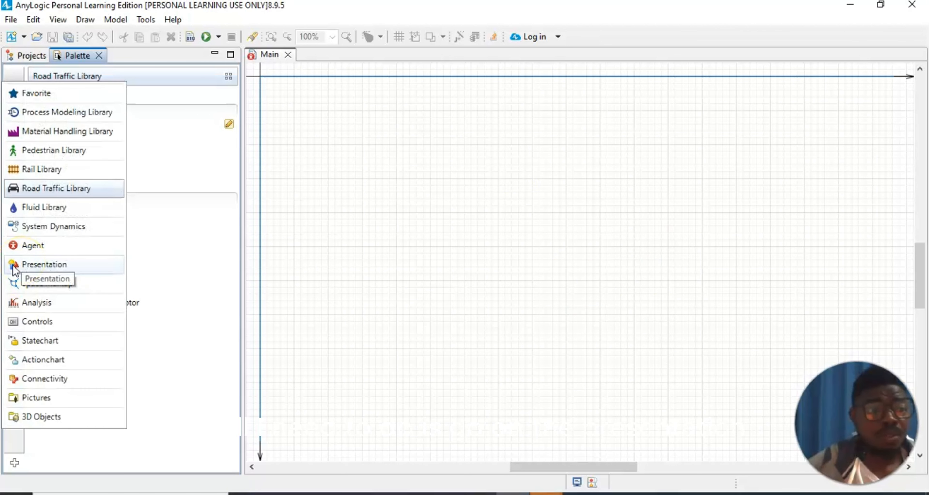
click(13, 266)
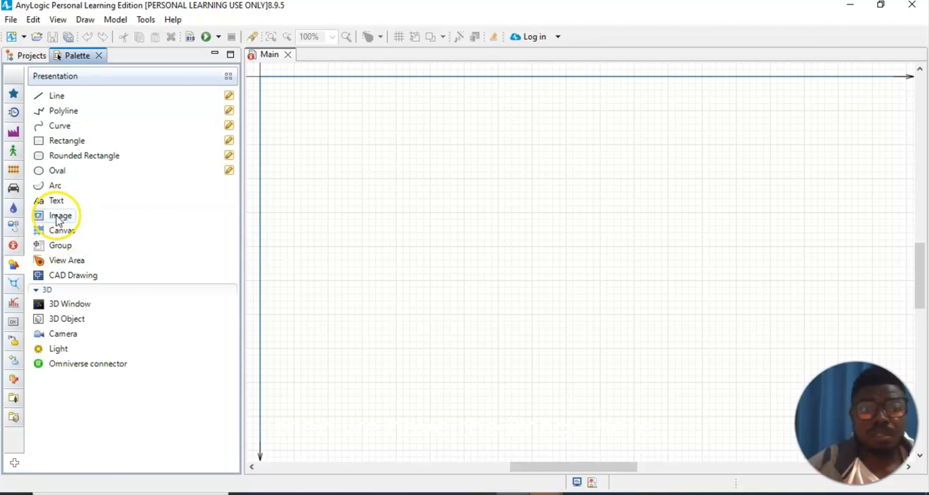
click(56, 217)
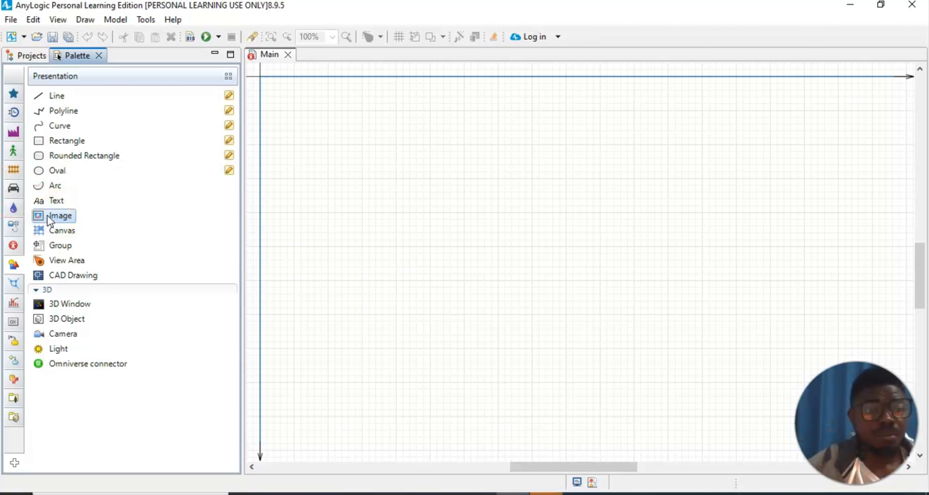
drag(48, 220, 514, 211)
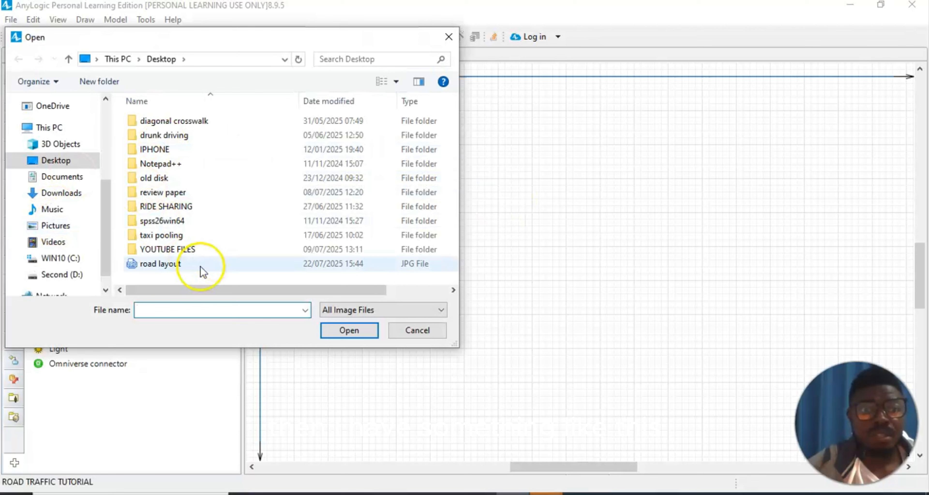
click(161, 265)
click(344, 331)
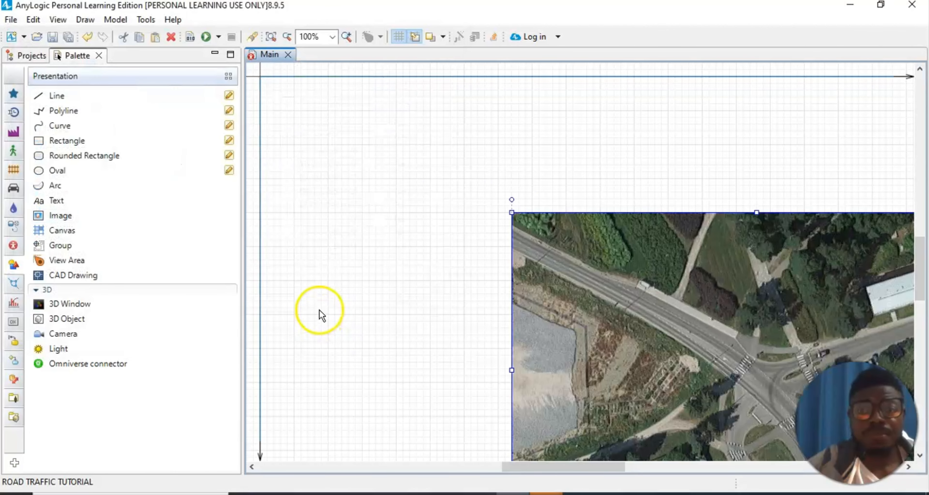
Reposition the road layout image on the Main canvas so the whole aerial picture sits near the vertical axis.
drag(689, 309, 551, 241)
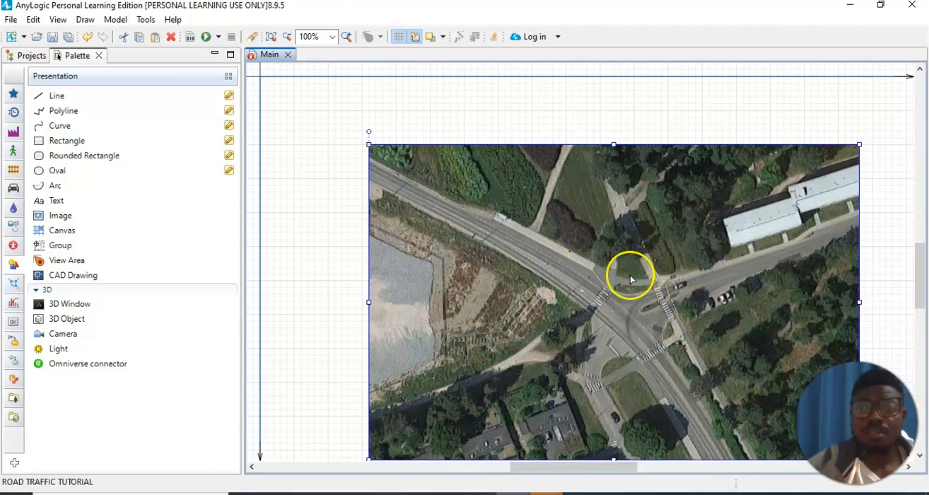
scroll(597, 275, down, 4)
scroll(597, 276, up, 2)
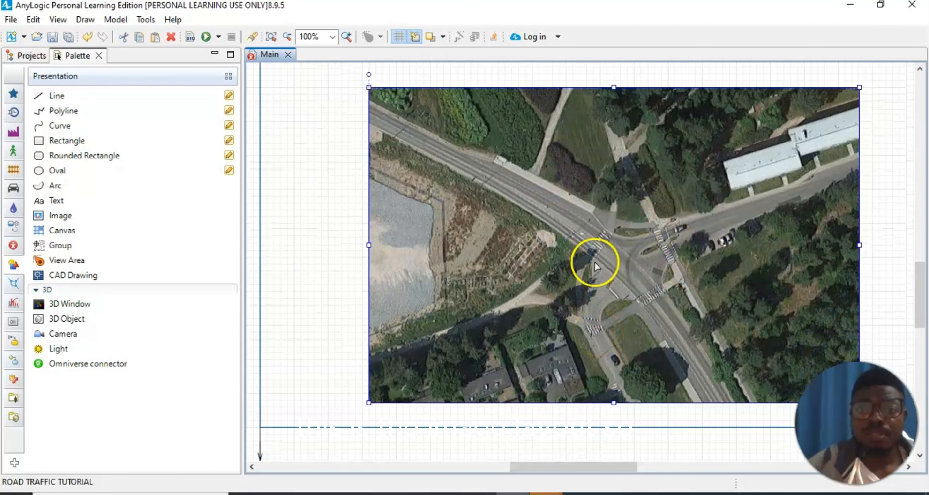
scroll(595, 267, up, 3)
drag(600, 273, 582, 233)
scroll(601, 355, down, 2)
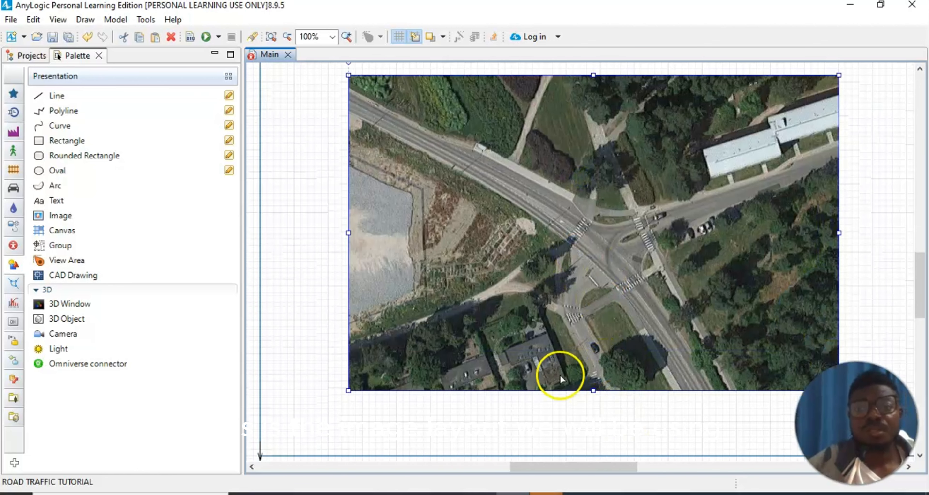
click(619, 276)
drag(618, 276, 601, 308)
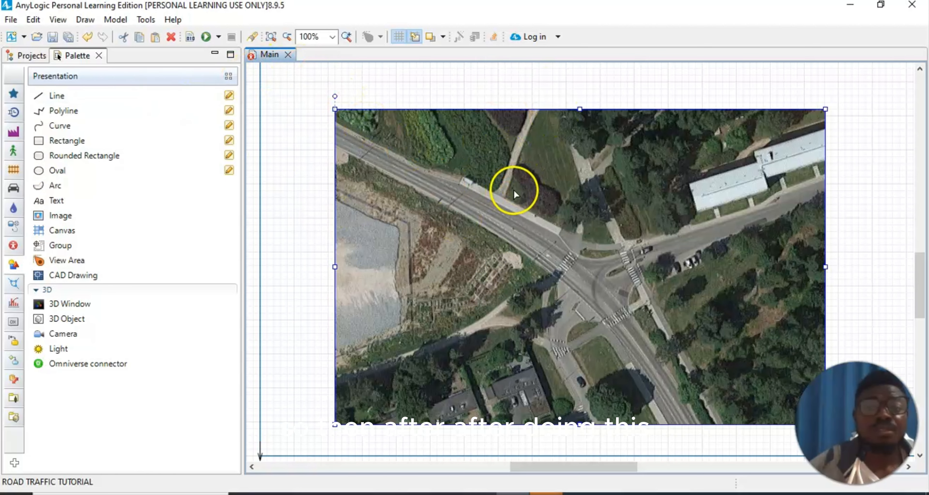
scroll(429, 389, down, 1)
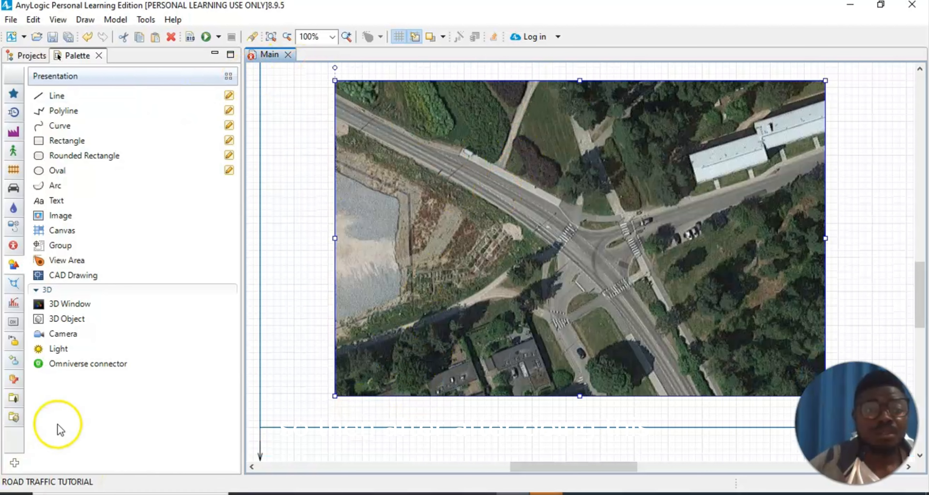
click(546, 494)
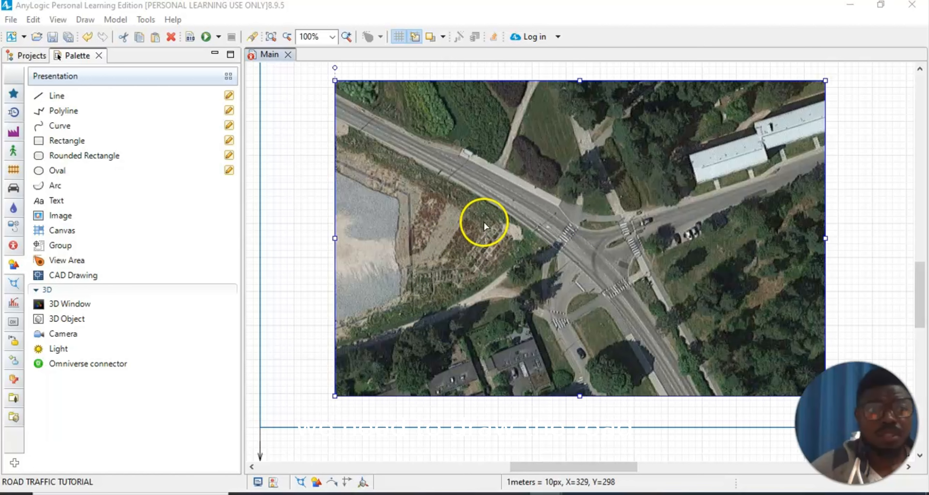
Start tracing the main road with the Road tool from the aerial image's lower edge up through the intersection.
click(12, 189)
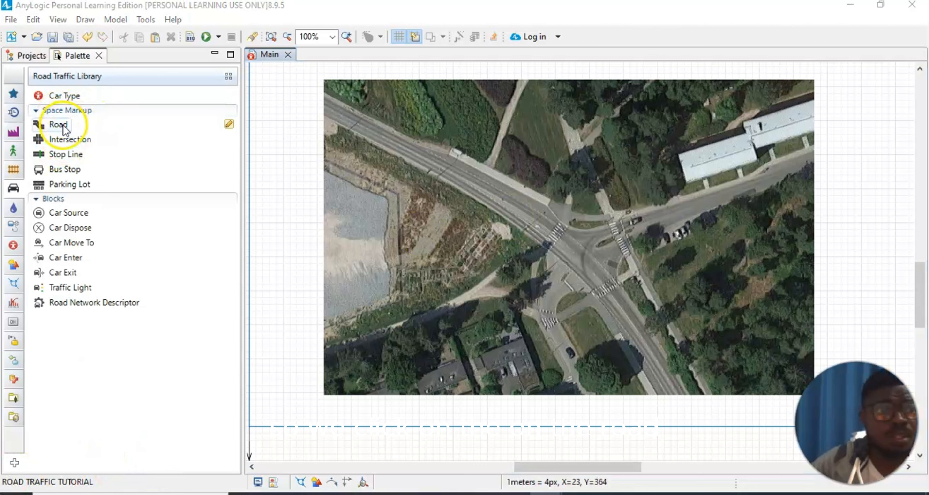
double_click(60, 125)
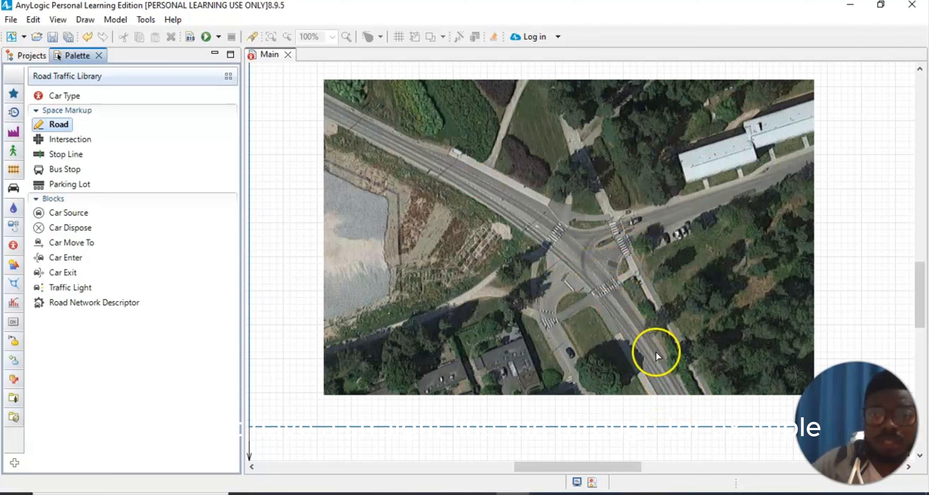
click(677, 392)
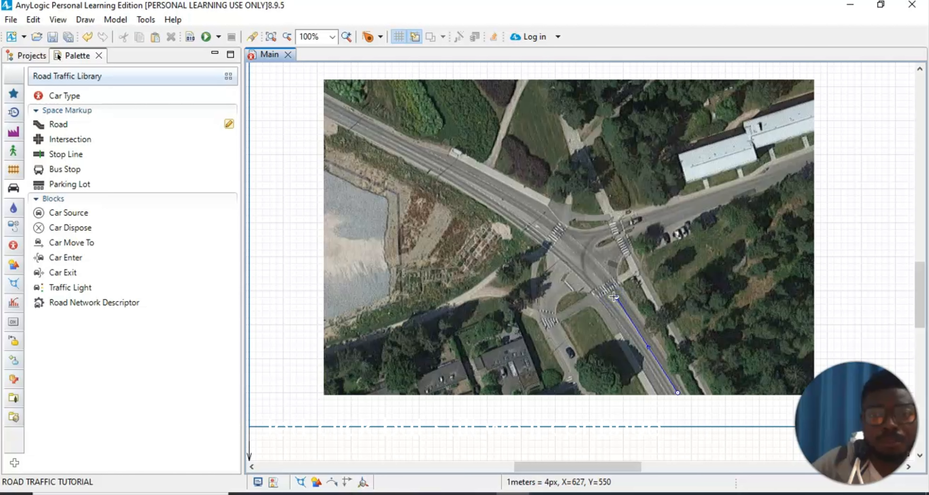
click(494, 191)
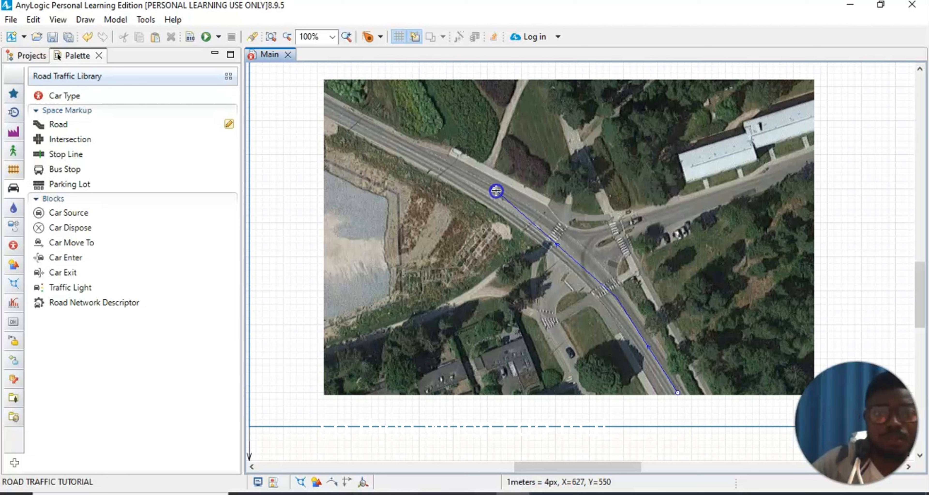
drag(494, 191, 487, 191)
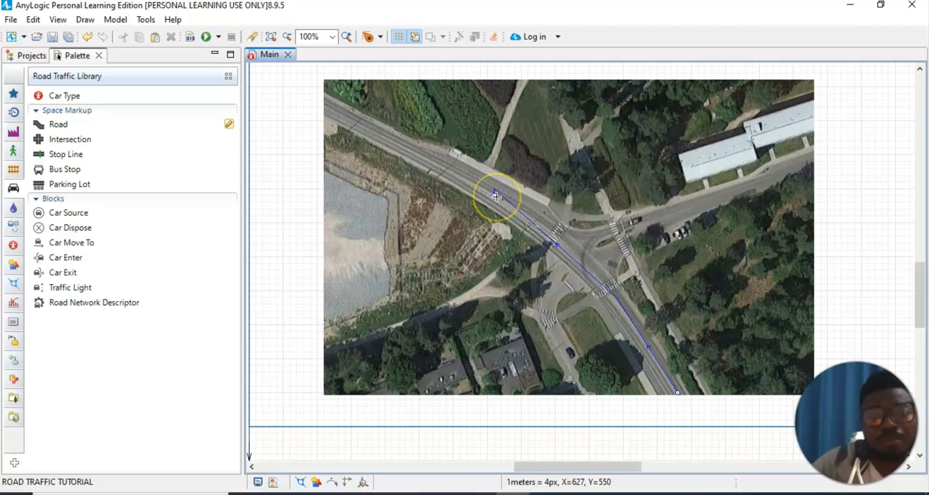
click(510, 202)
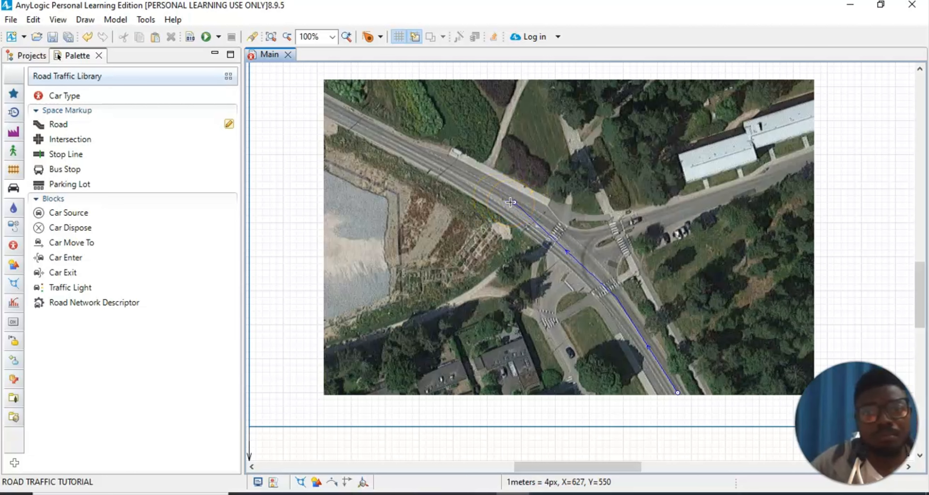
click(514, 207)
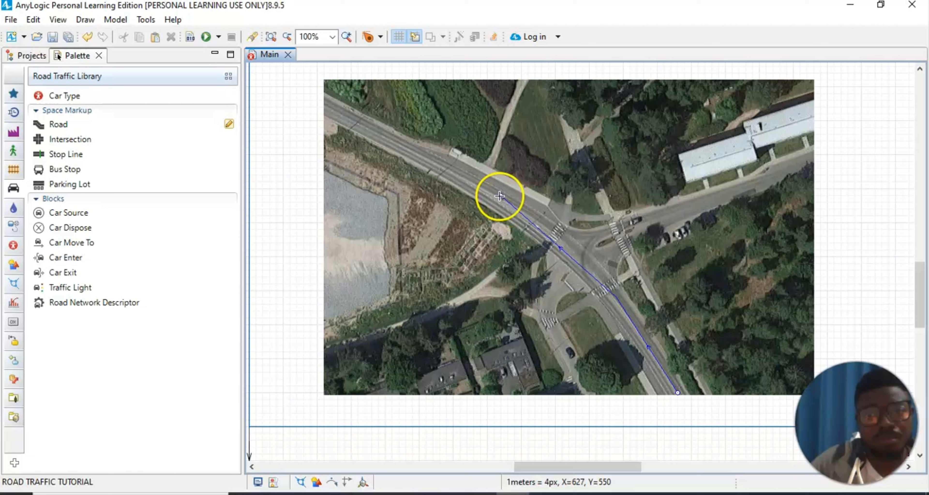
Curve the road to follow the bend past the intersection and finish it at the aerial image's upper-left edge.
drag(501, 196, 444, 167)
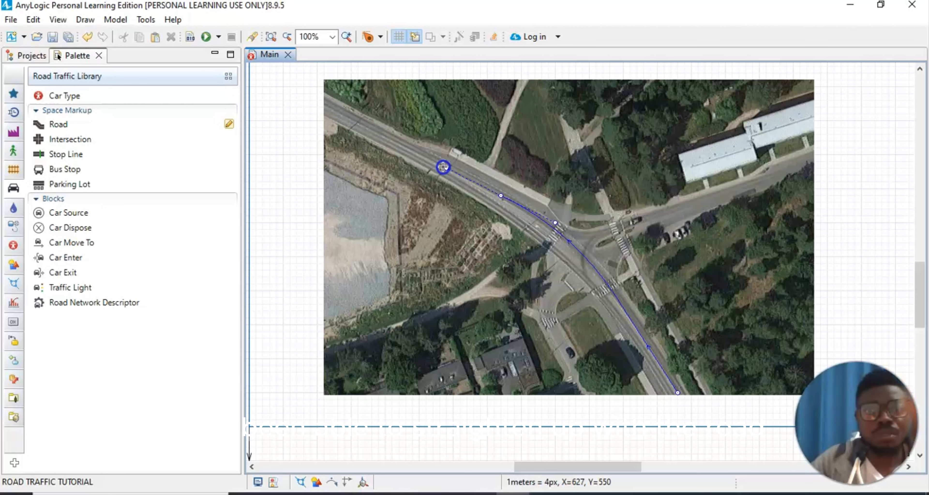
mouse_move(443, 167)
mouse_down()
mouse_move(438, 184)
mouse_move(453, 160)
mouse_move(446, 175)
mouse_move(458, 163)
mouse_move(453, 180)
mouse_move(459, 172)
mouse_up()
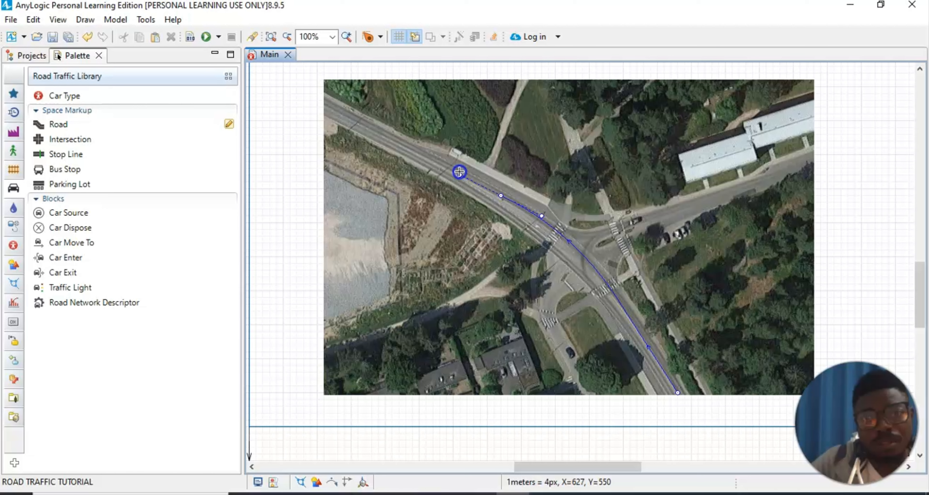
drag(459, 171, 441, 164)
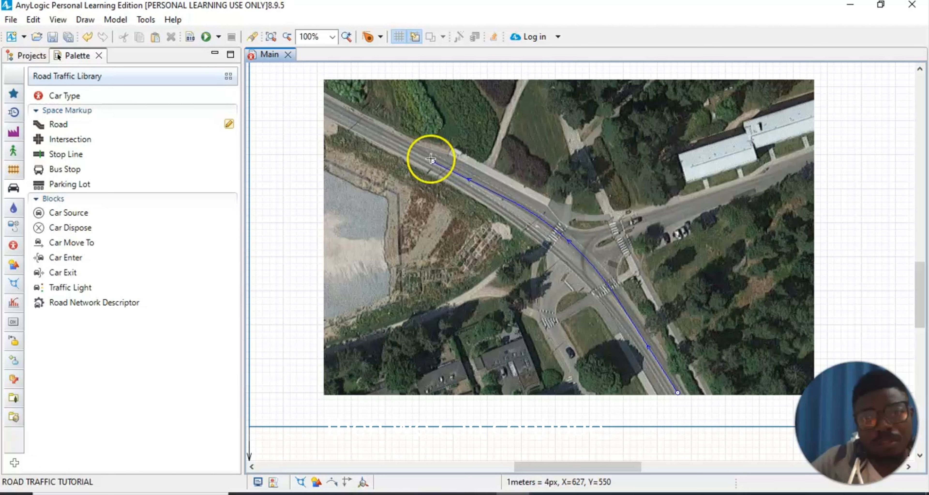
double_click(328, 111)
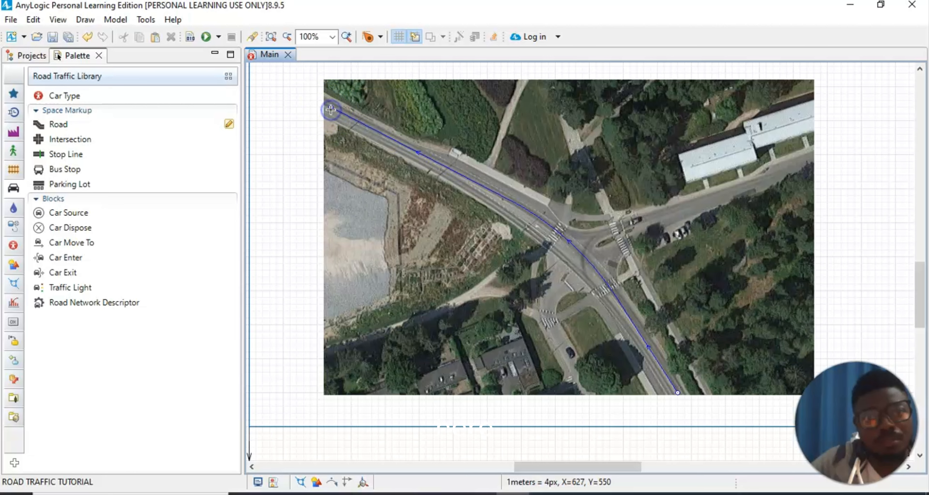
click(331, 110)
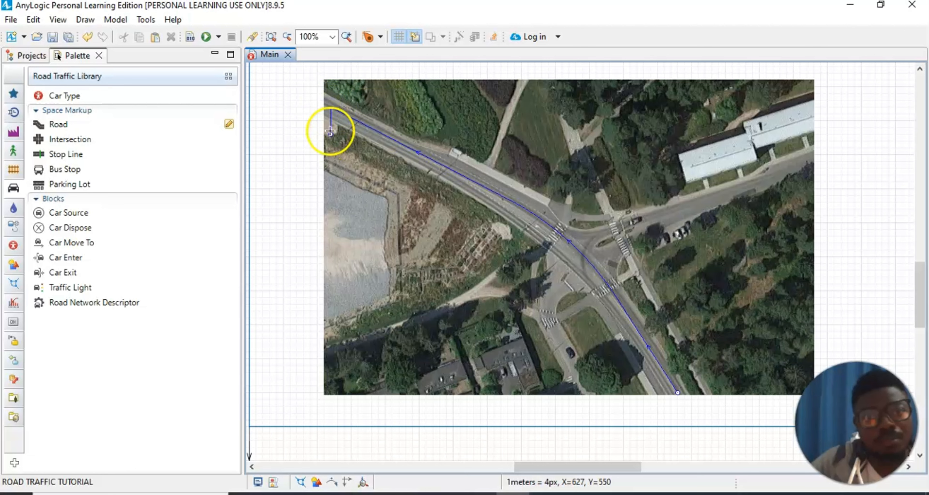
double_click(331, 107)
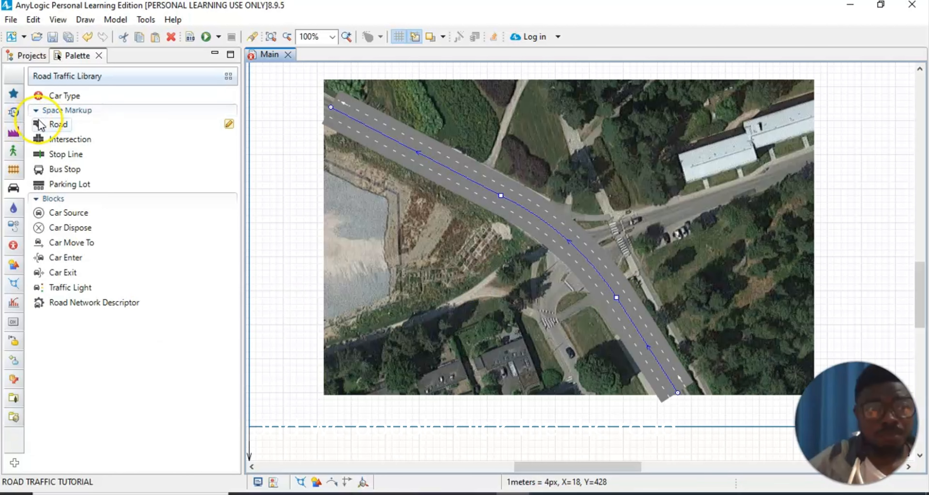
Select the road network and look over its traffic side, lane width and appearance properties.
mouse_move(35, 134)
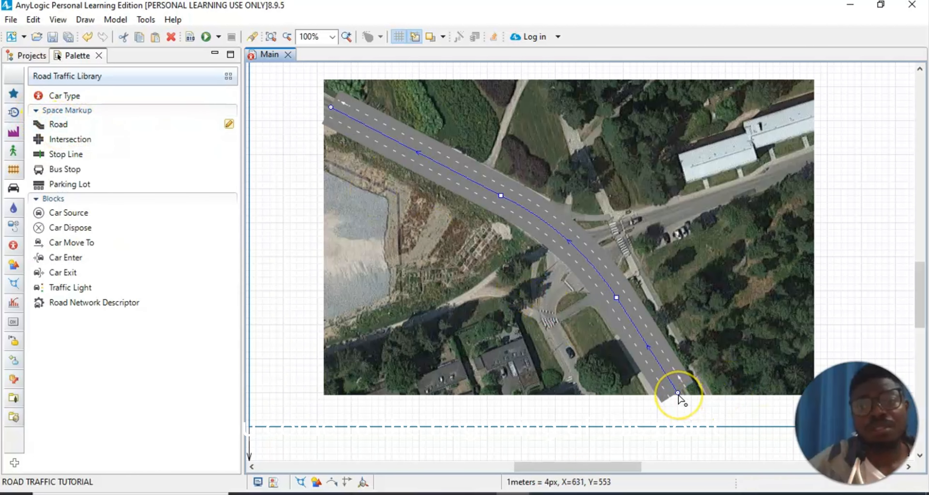
click(671, 352)
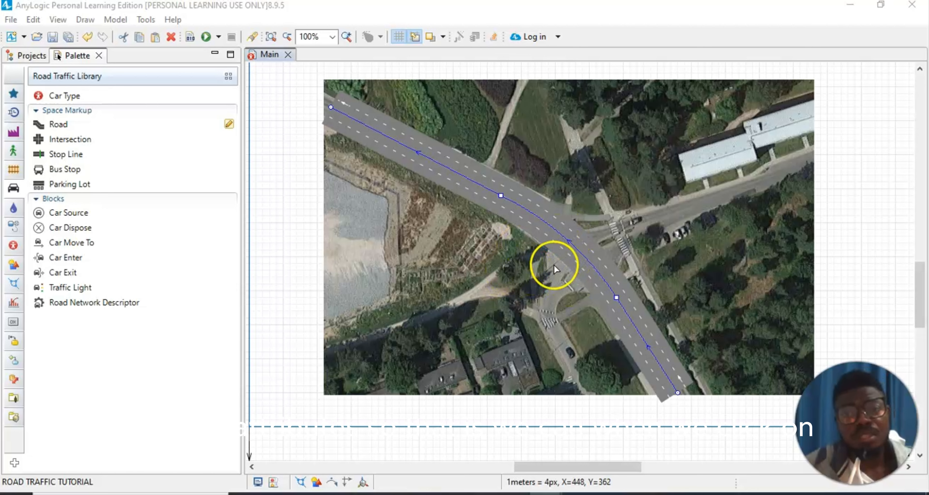
click(561, 243)
click(560, 243)
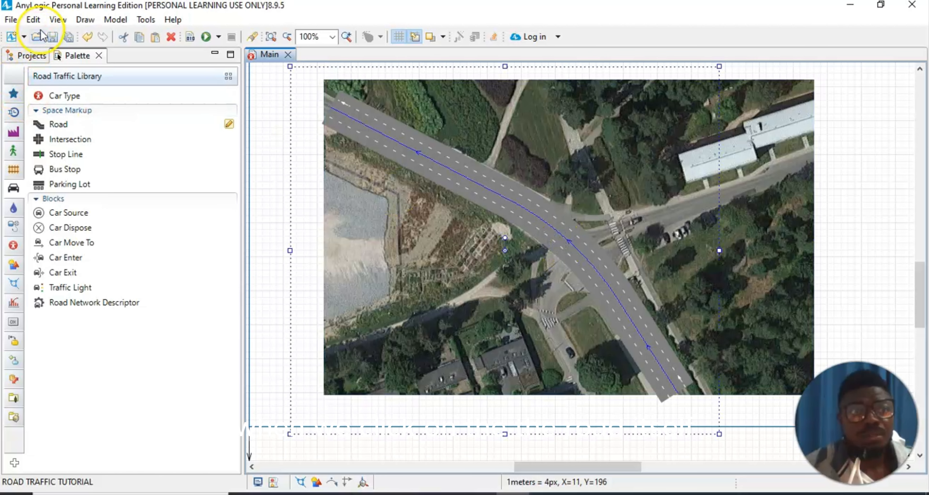
click(58, 20)
click(80, 65)
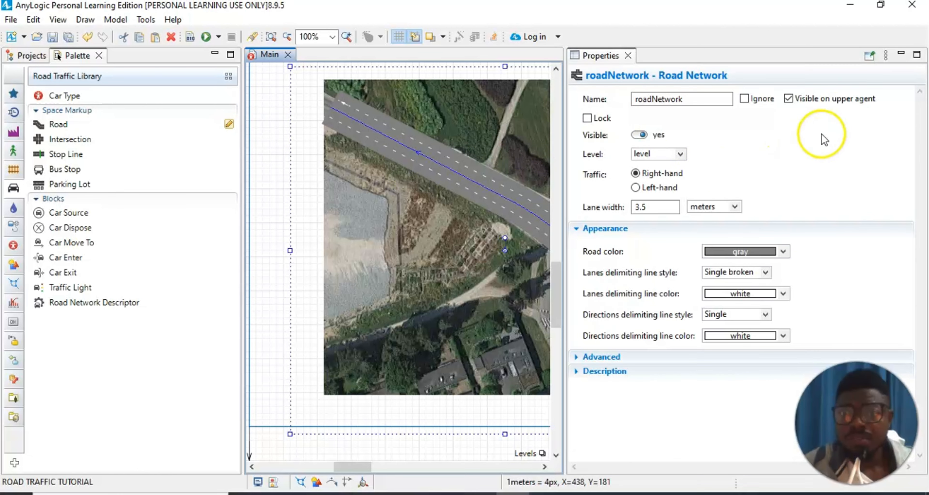
click(628, 56)
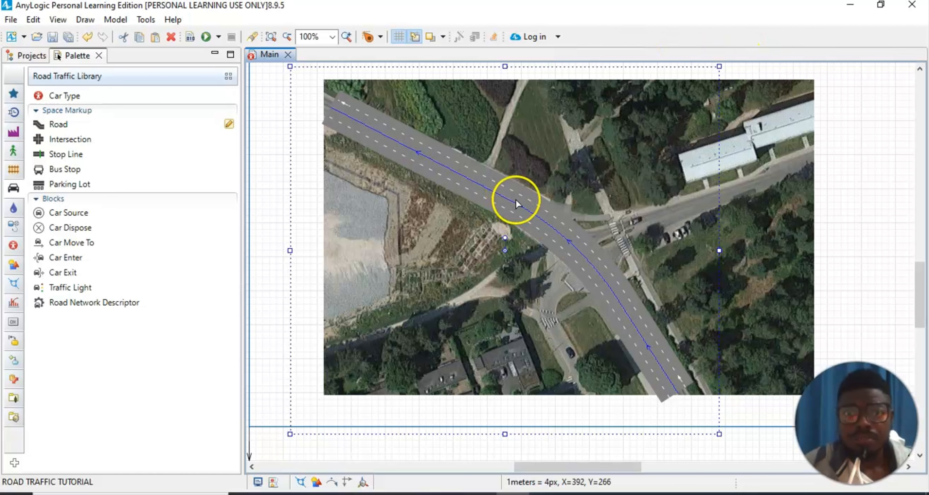
Select the traced road and set its number of forward lanes and backward lanes to 1 each.
click(519, 202)
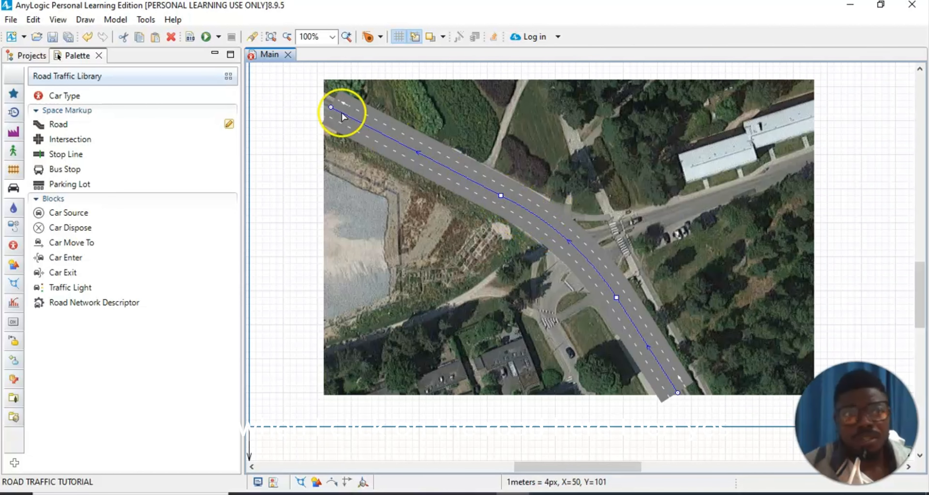
click(57, 26)
click(81, 48)
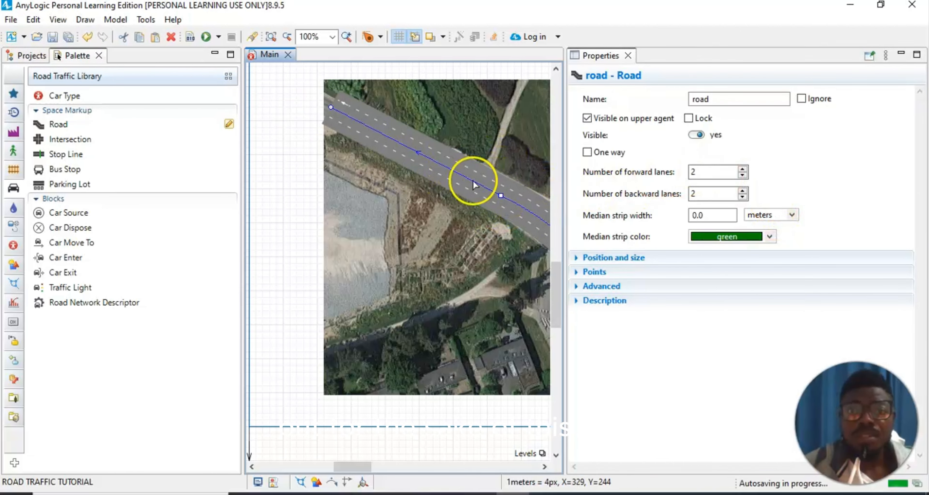
click(744, 176)
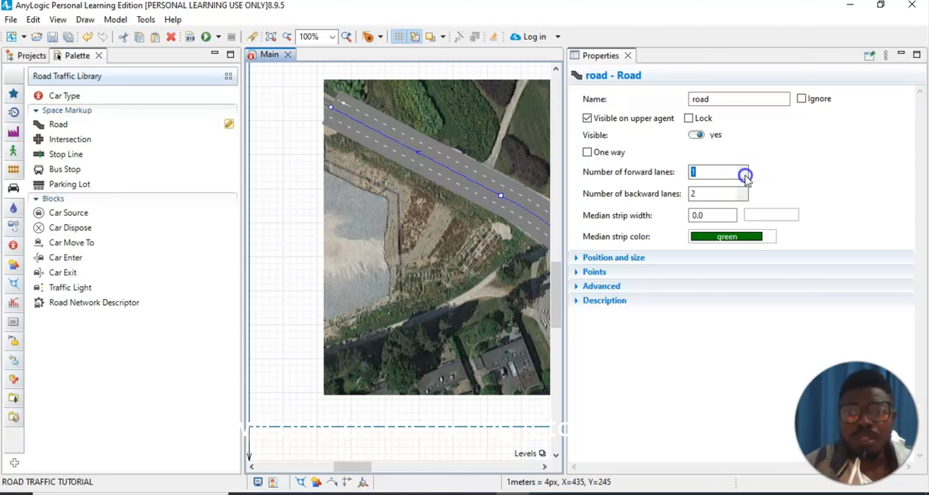
click(743, 197)
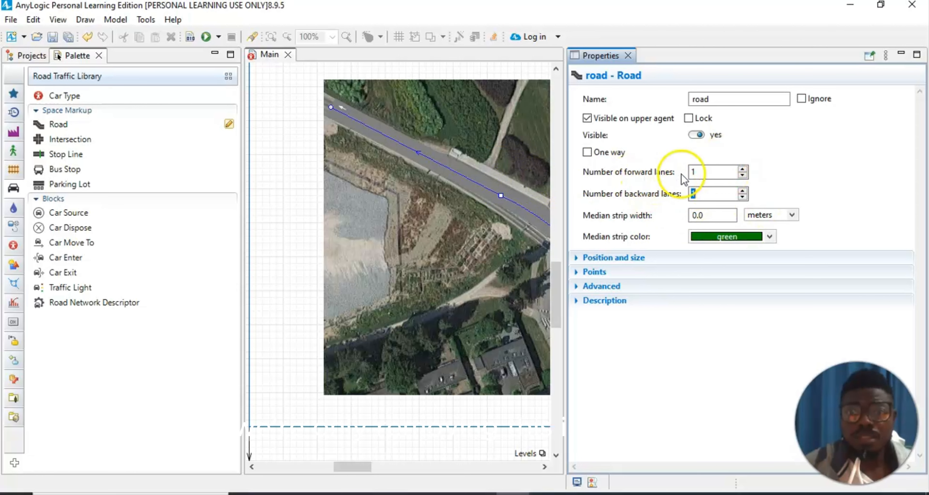
Try the road with 3 forward lanes, return it to 1 and close its properties.
click(742, 169)
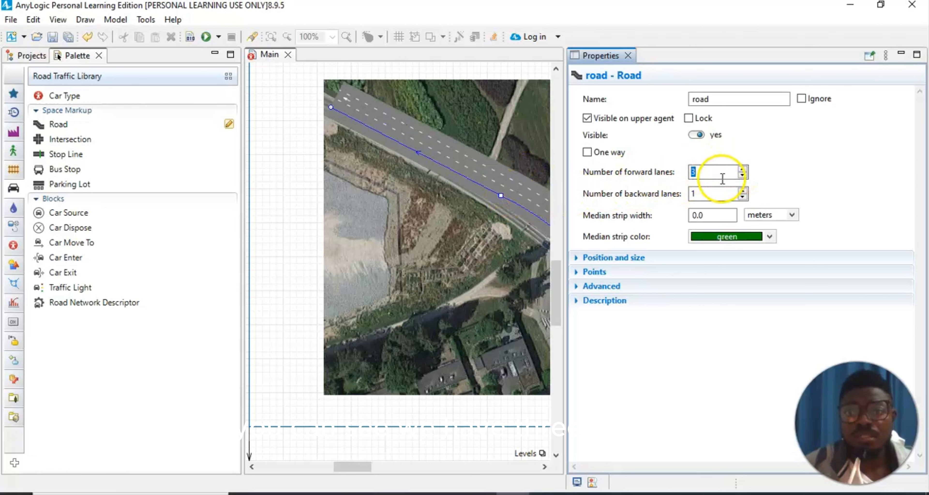
click(743, 176)
click(744, 175)
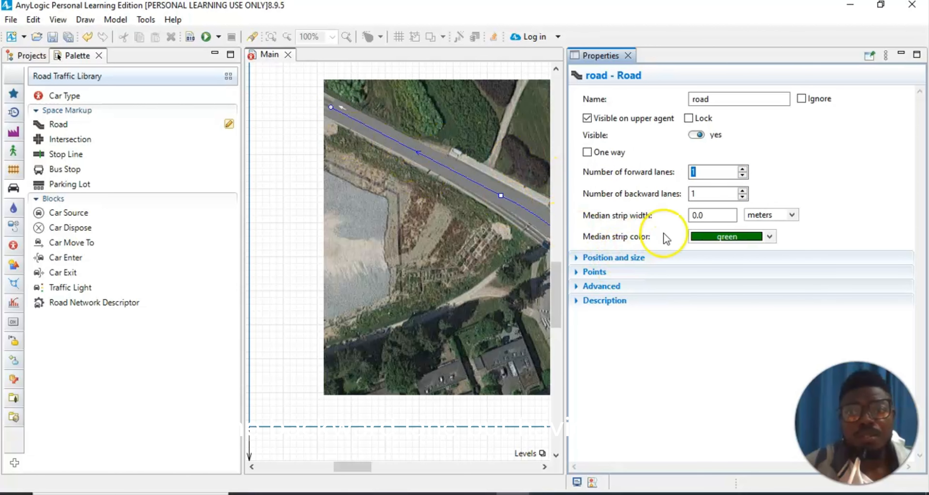
click(853, 153)
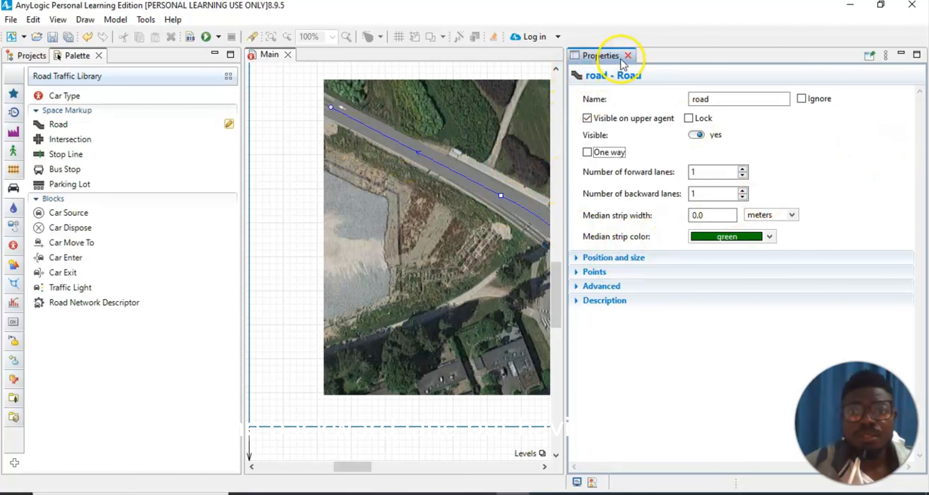
click(627, 55)
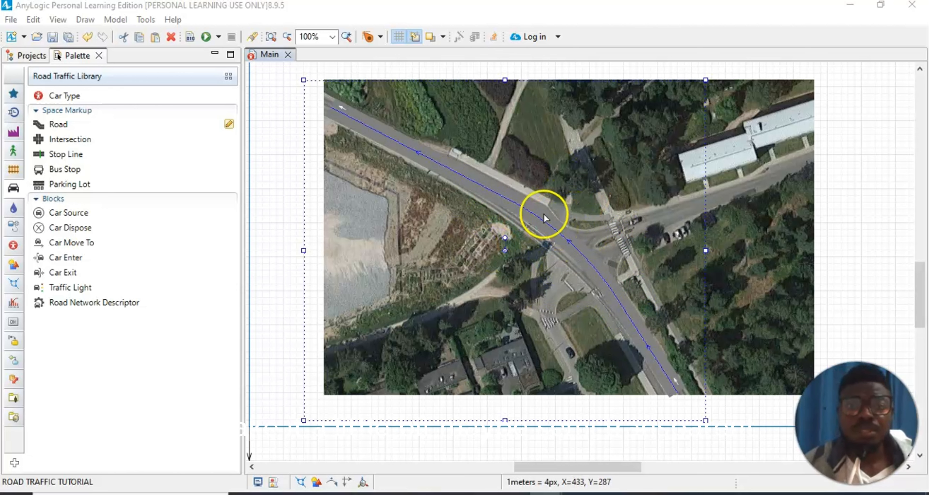
Select the road itself and review its lane and median strip properties.
click(548, 230)
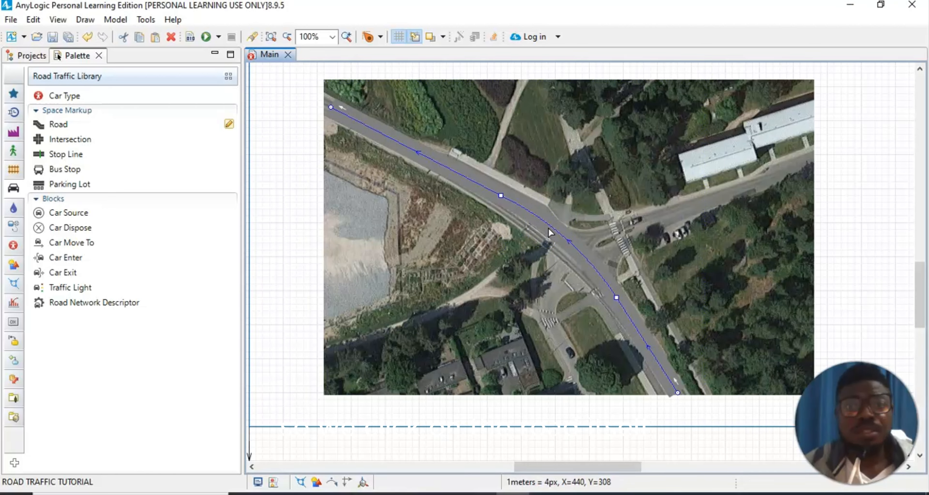
click(66, 19)
mouse_move(66, 24)
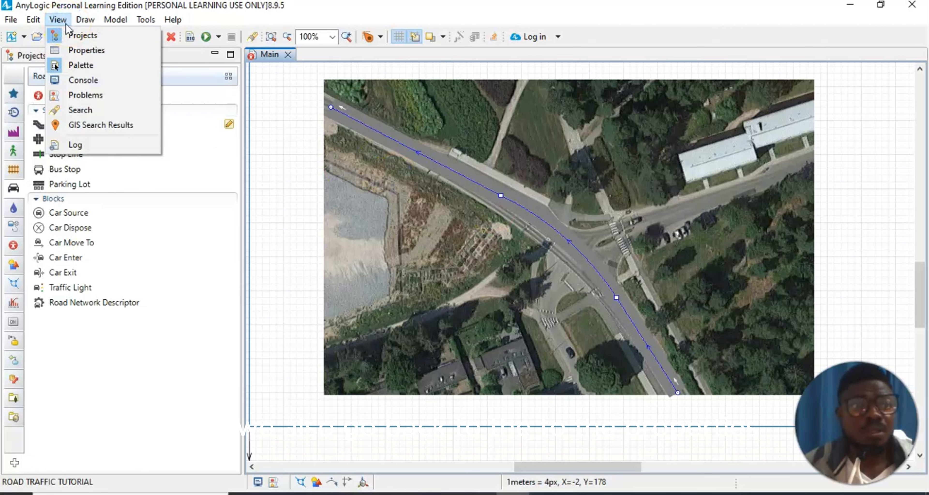
click(81, 65)
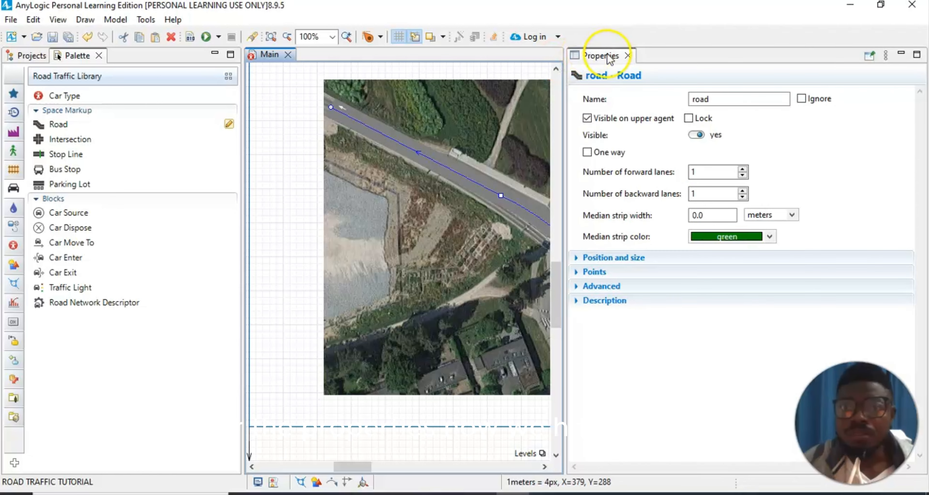
click(627, 55)
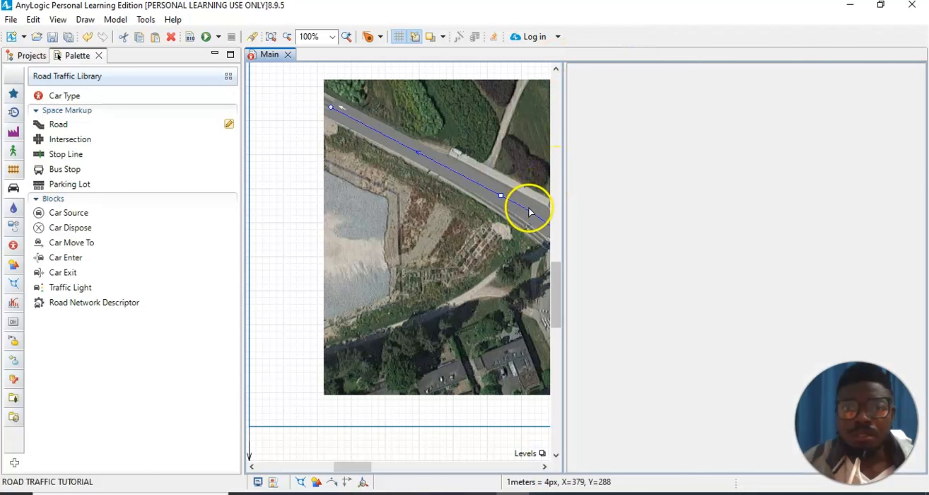
Select the whole road network over the aerial image and display its properties.
click(530, 210)
click(530, 211)
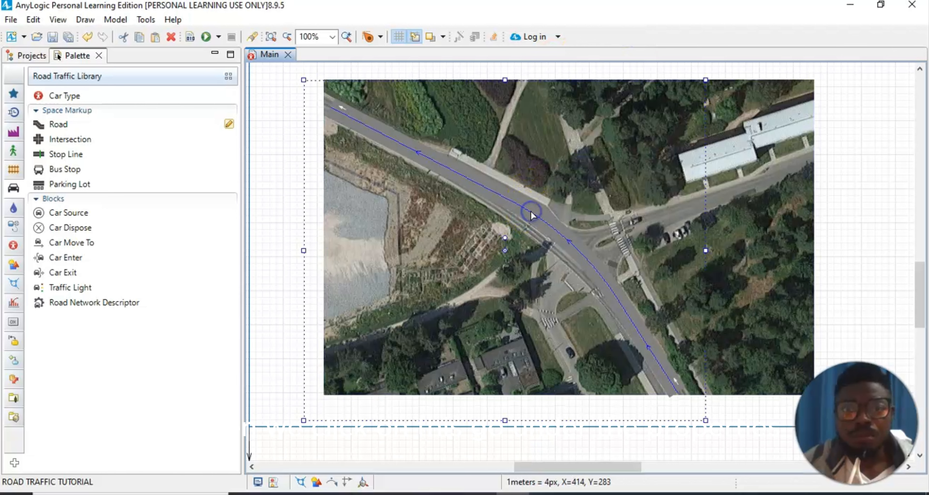
click(58, 20)
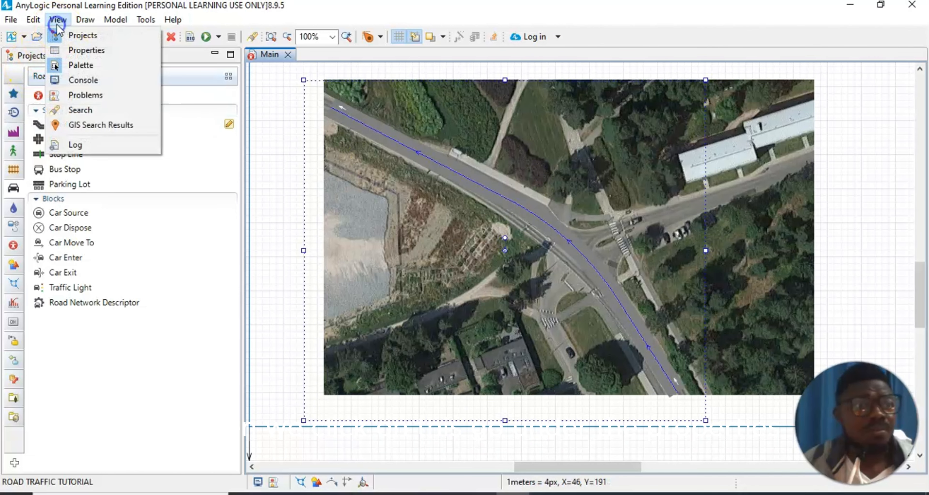
click(77, 50)
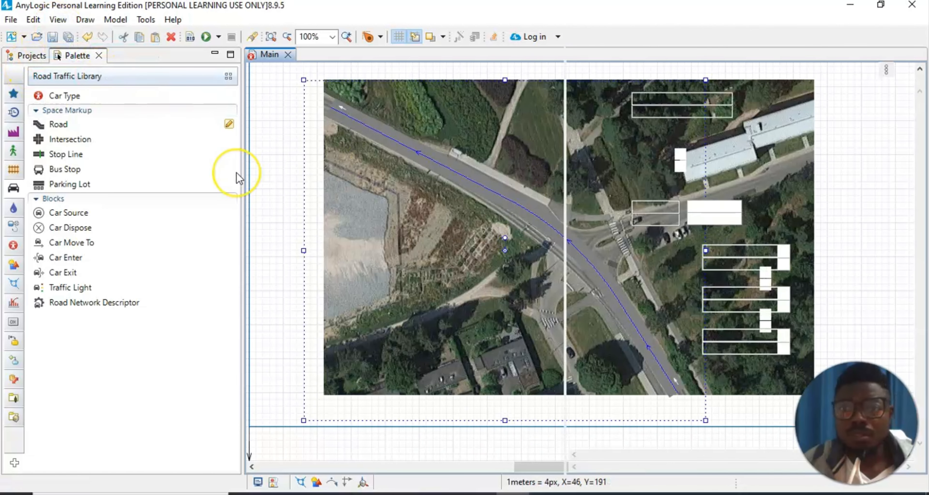
click(409, 151)
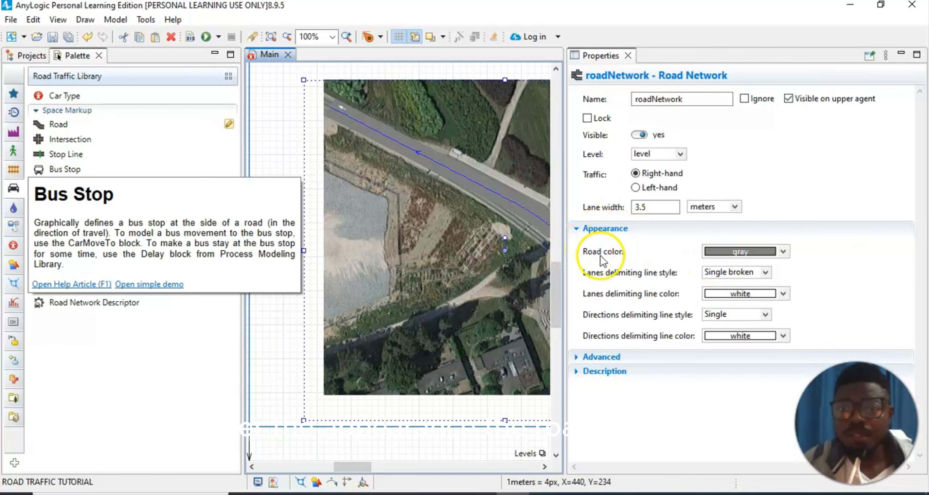
click(783, 251)
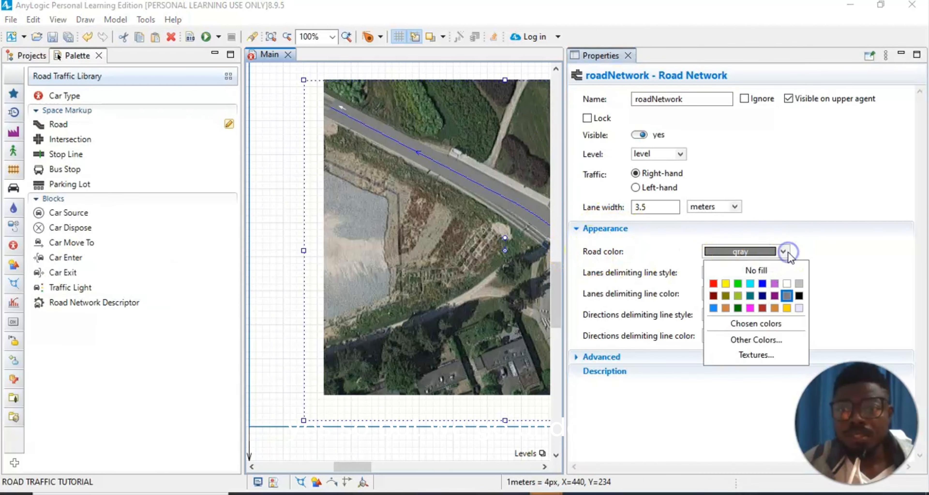
click(758, 355)
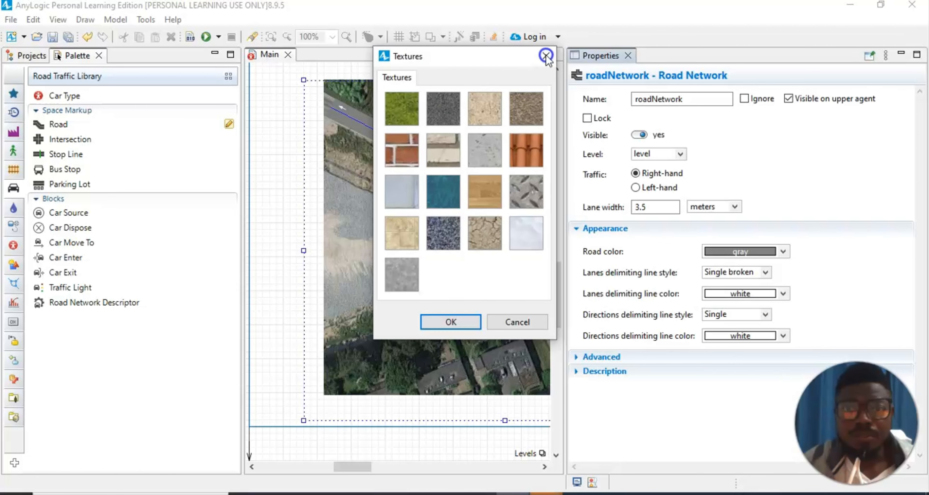
click(546, 56)
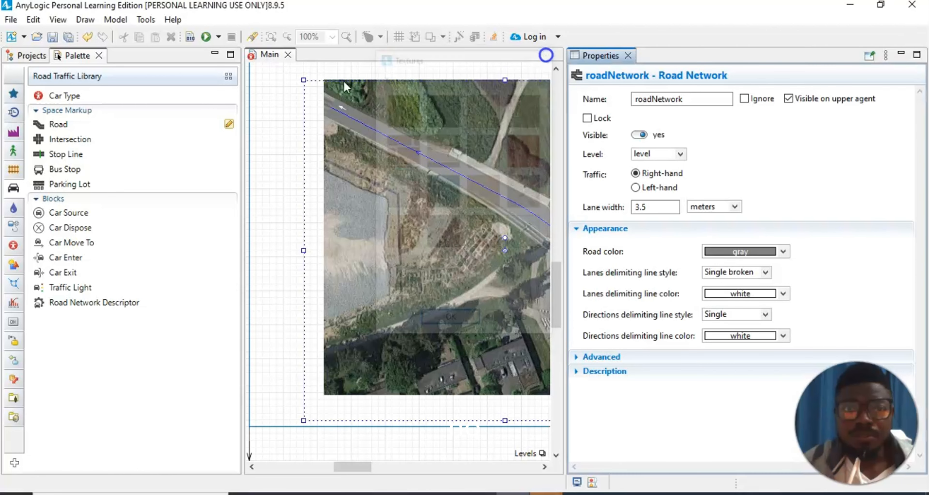
Set the transparency value of the road network's gray road color to 150 and close the properties.
click(783, 253)
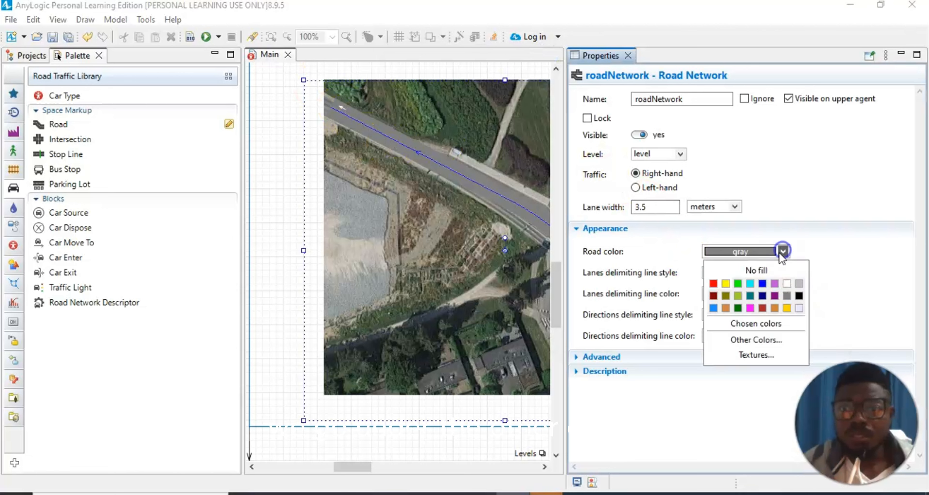
click(760, 341)
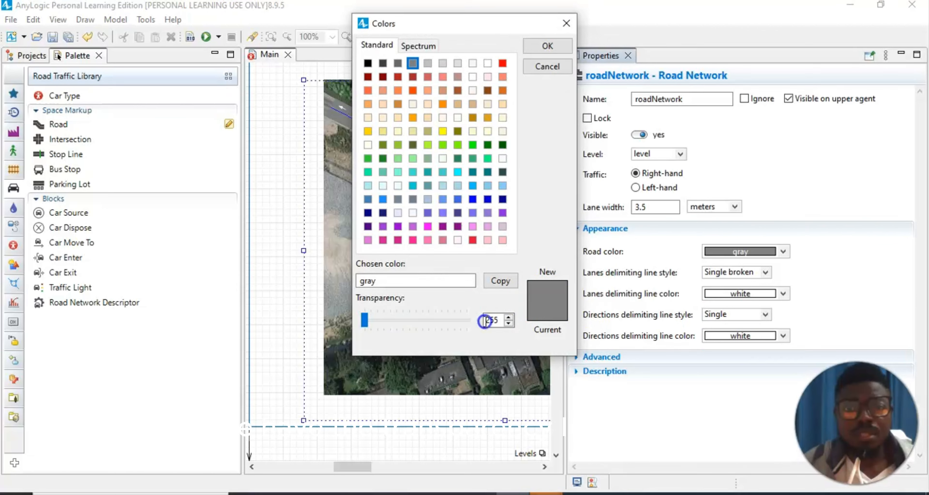
click(509, 323)
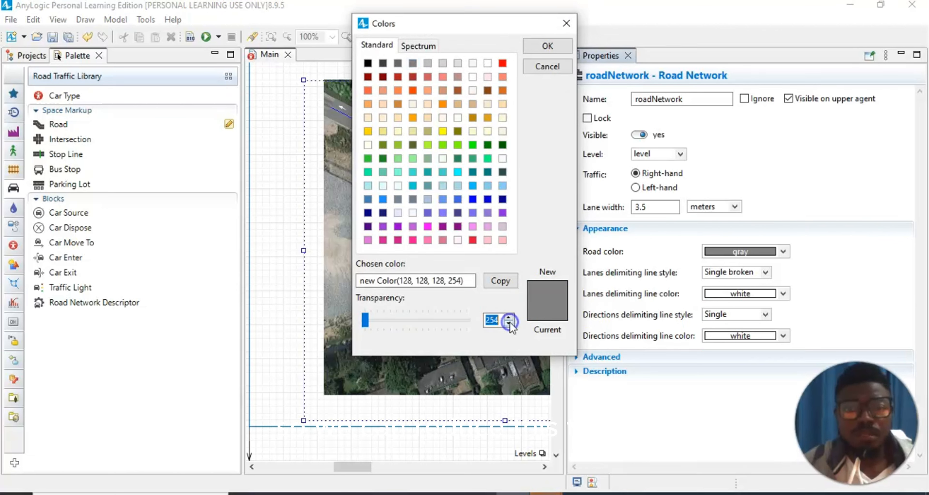
drag(510, 322, 509, 323)
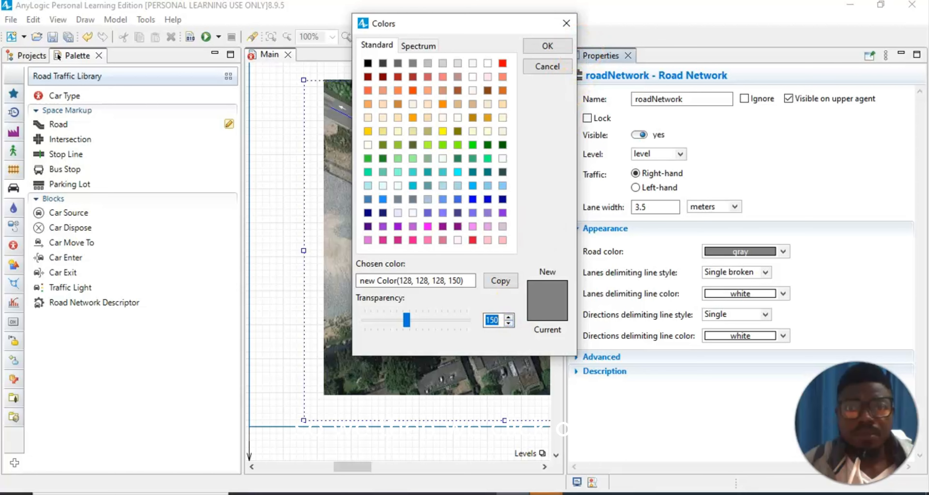
click(547, 47)
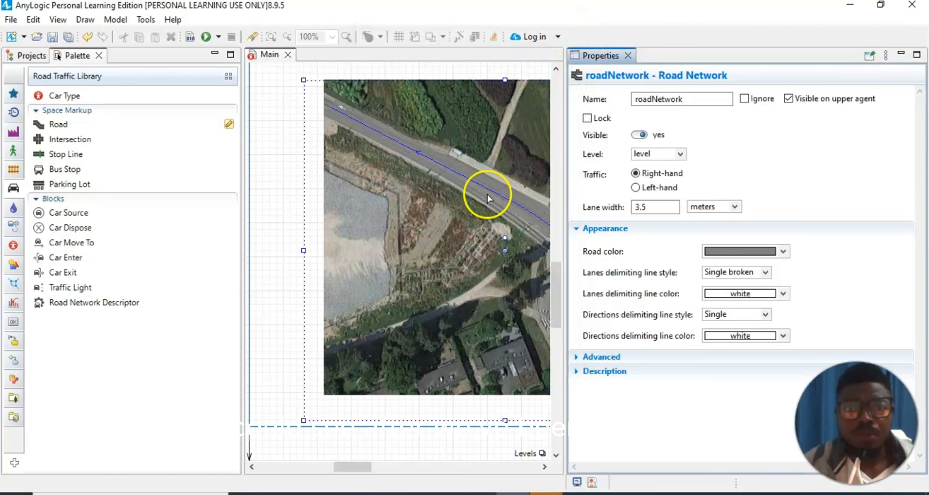
click(628, 56)
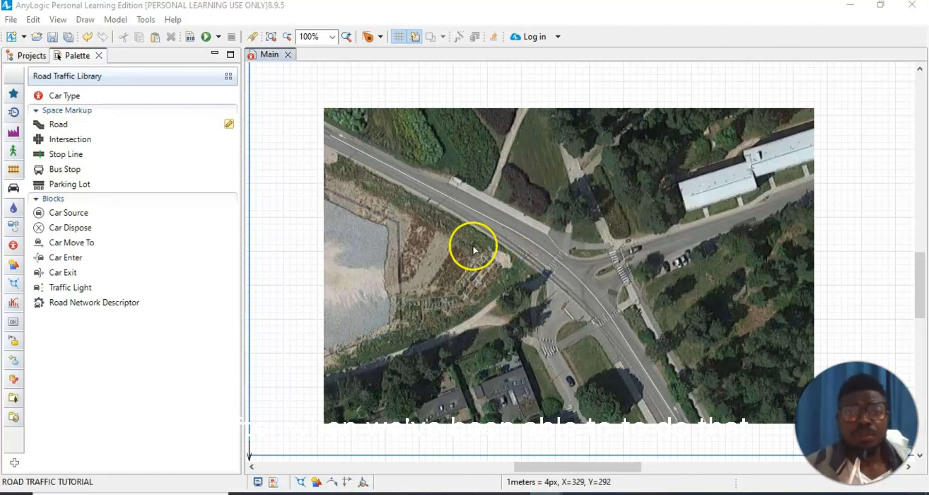
Select the scale above the aerial image, set its ruler length to correspond to 35 meters and close its properties.
scroll(459, 249, up, 4)
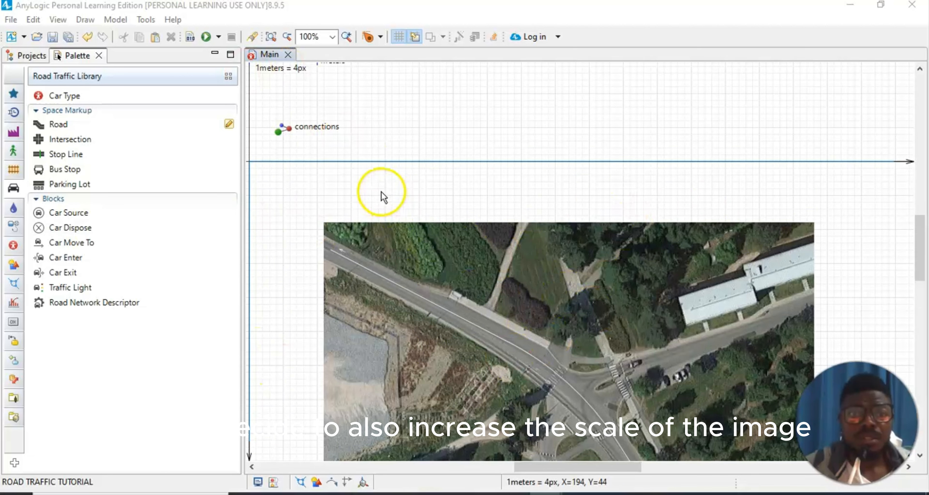
scroll(382, 191, up, 3)
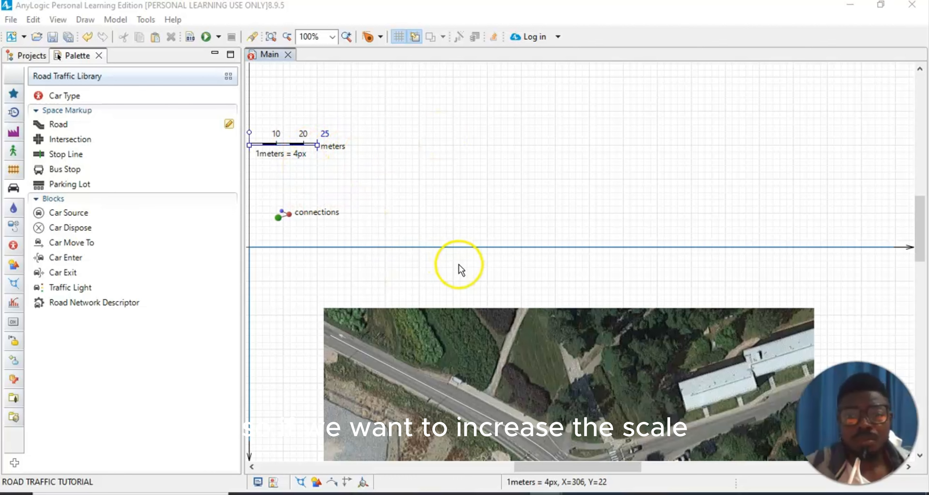
scroll(459, 266, down, 6)
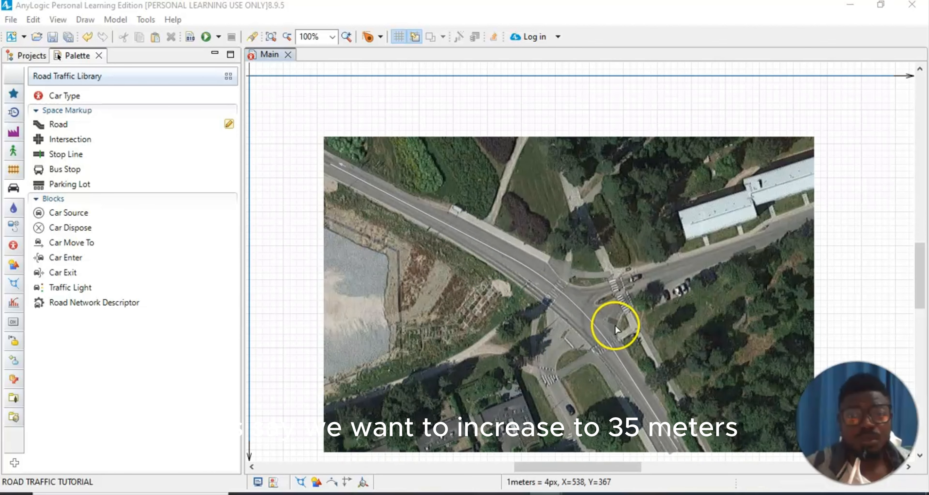
scroll(615, 324, up, 4)
scroll(400, 208, up, 2)
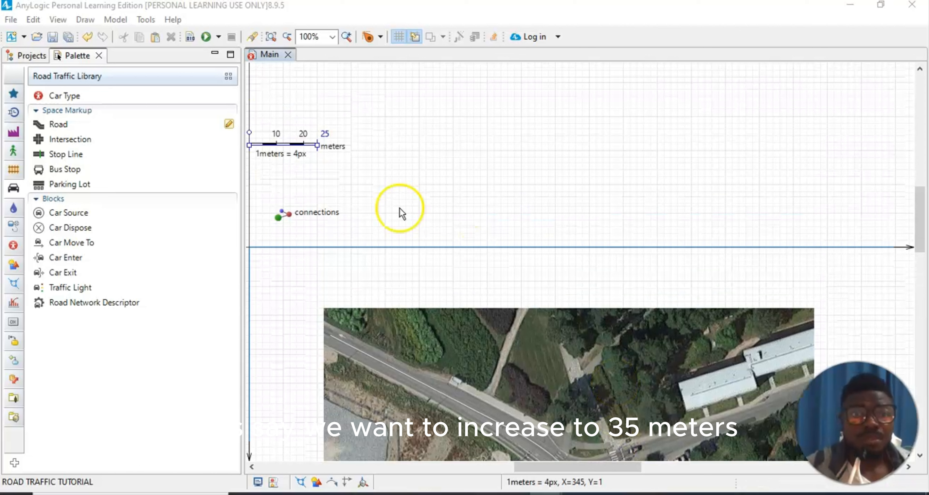
click(286, 144)
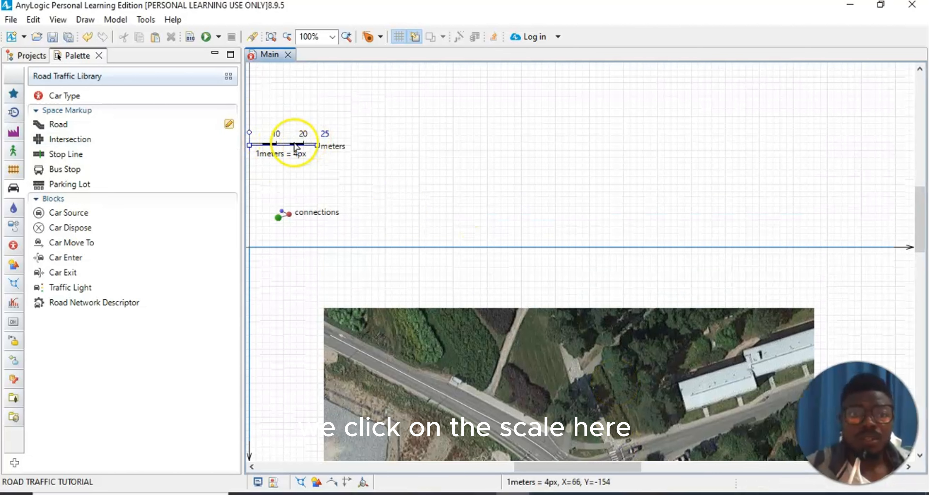
click(58, 20)
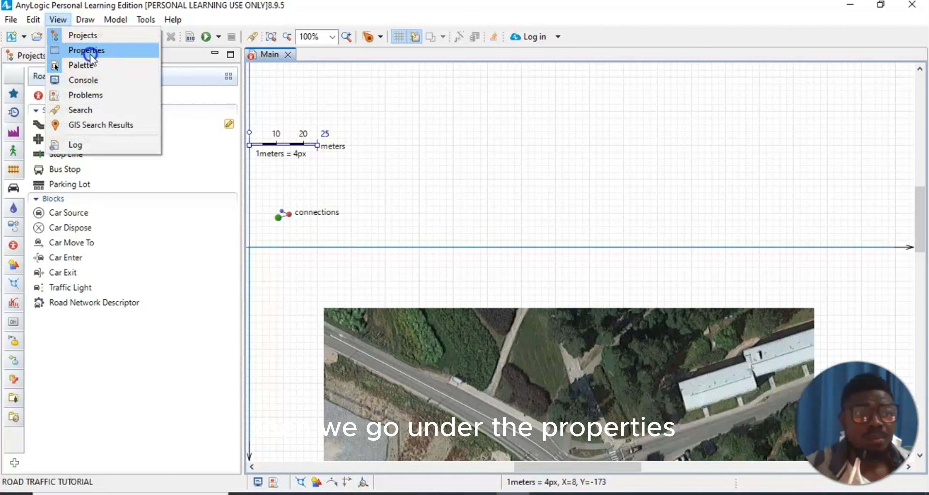
click(87, 65)
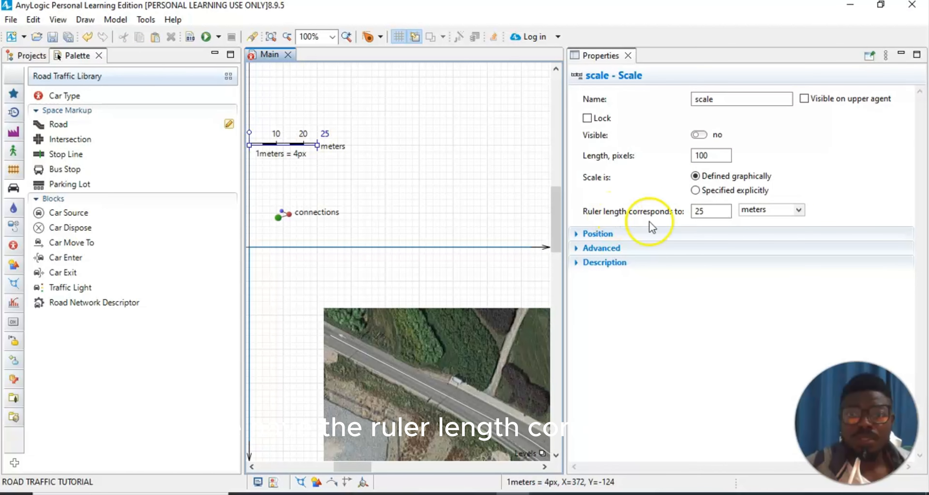
click(700, 213)
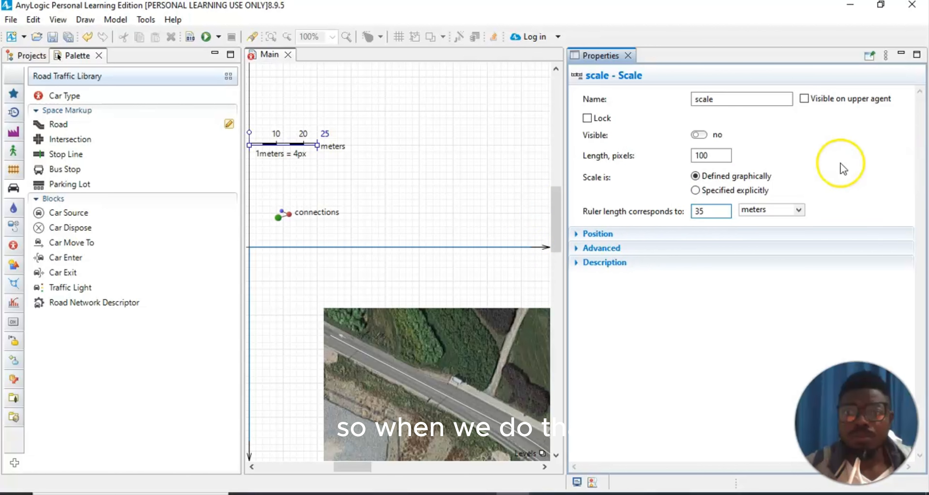
click(848, 163)
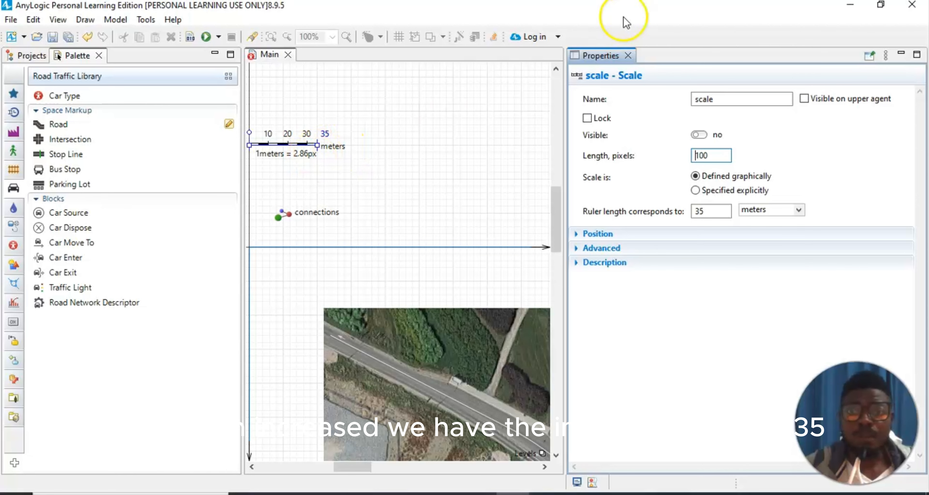
click(628, 55)
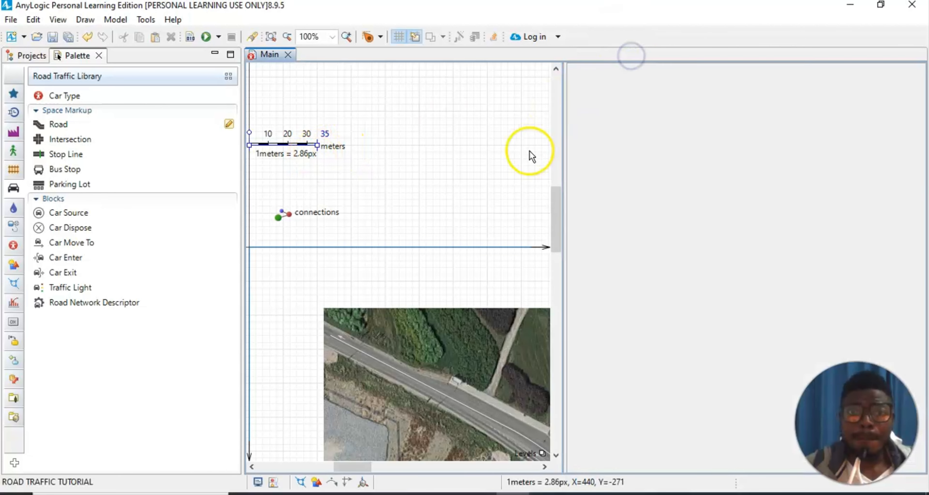
scroll(622, 196, down, 10)
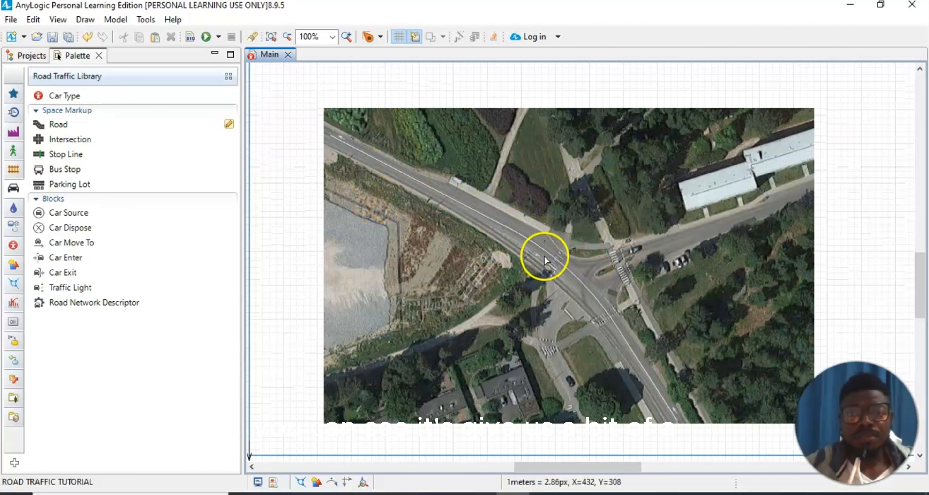
scroll(470, 158, up, 4)
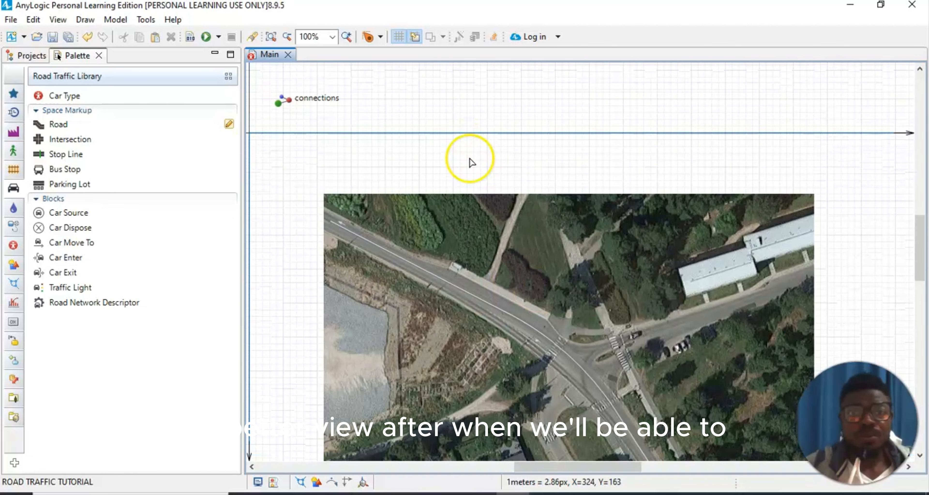
scroll(469, 158, up, 4)
scroll(473, 153, down, 4)
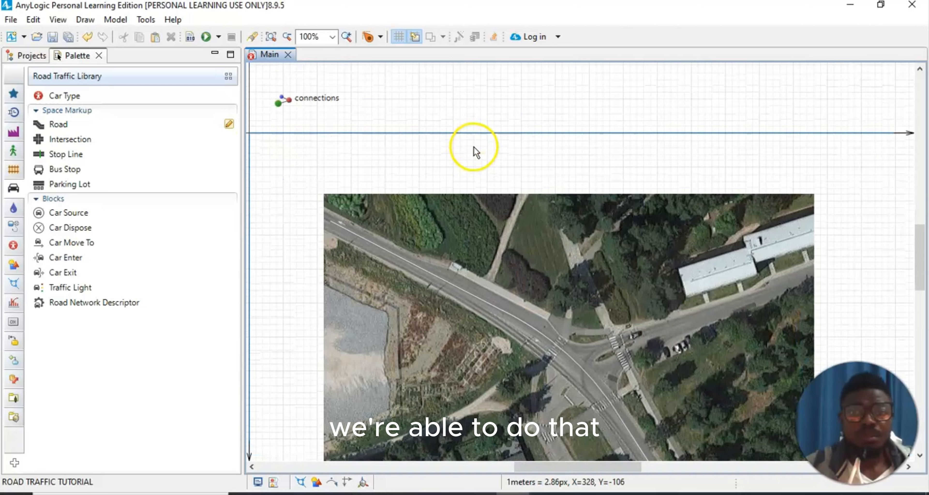
Place a Car Source block just below the lower-left corner of the aerial image.
scroll(468, 155, down, 4)
scroll(272, 298, down, 2)
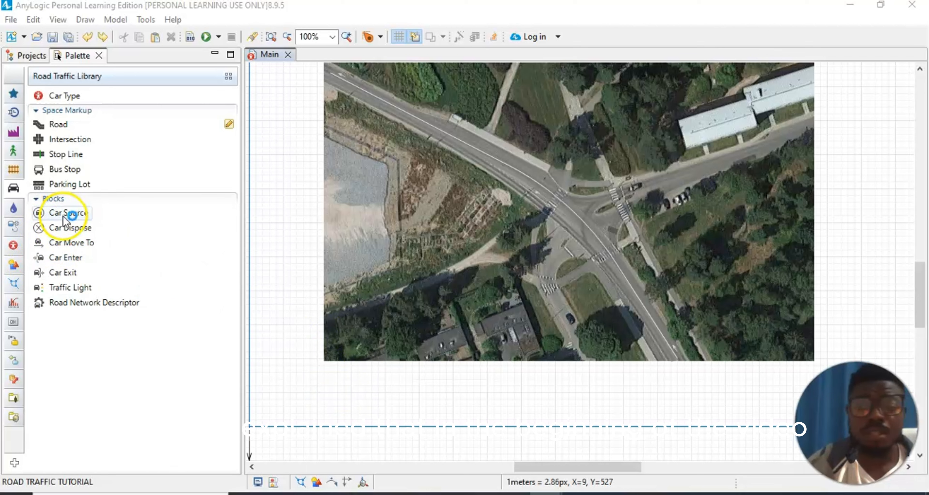
mouse_move(59, 218)
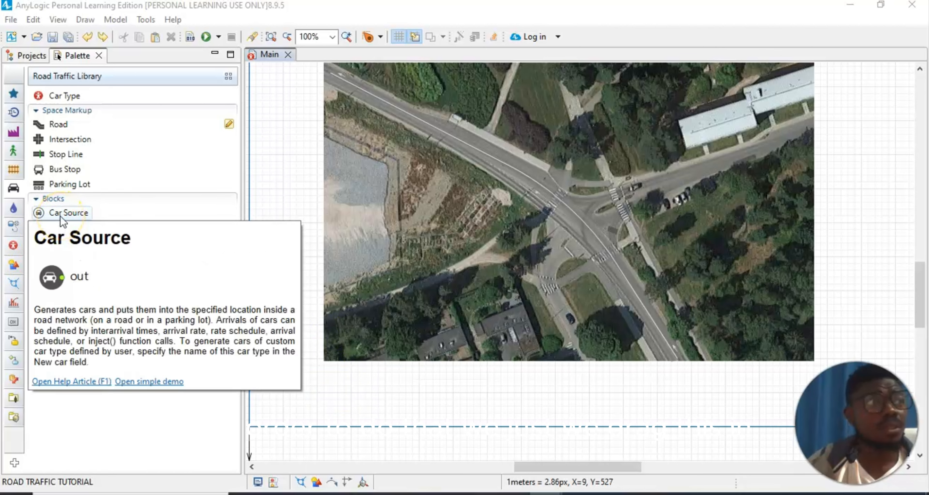
click(61, 214)
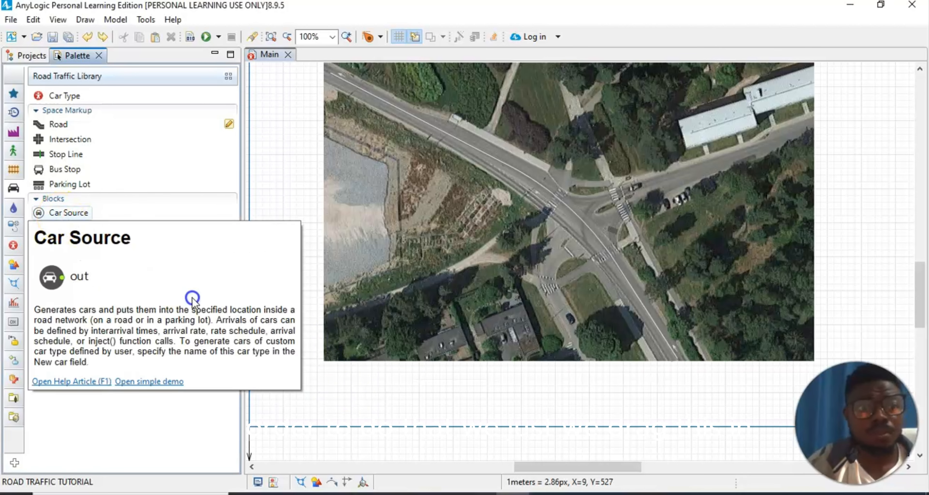
mouse_move(331, 395)
mouse_down()
mouse_move(337, 372)
mouse_move(337, 399)
mouse_up()
drag(83, 243, 404, 412)
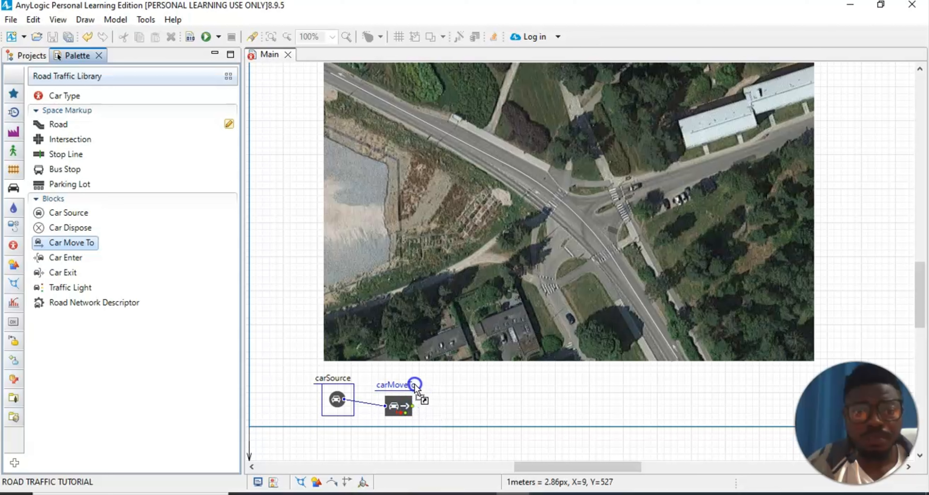
drag(414, 385, 387, 391)
drag(665, 405, 403, 395)
key(Return)
key(Delete)
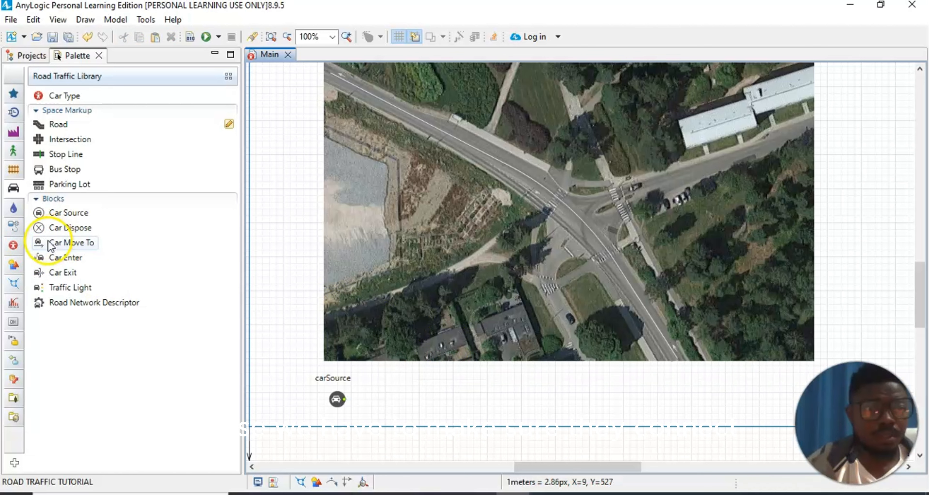
Place a Car Move To block beside the Car Source block, connected to its output, and keep the default name.
mouse_move(58, 242)
drag(58, 243, 386, 401)
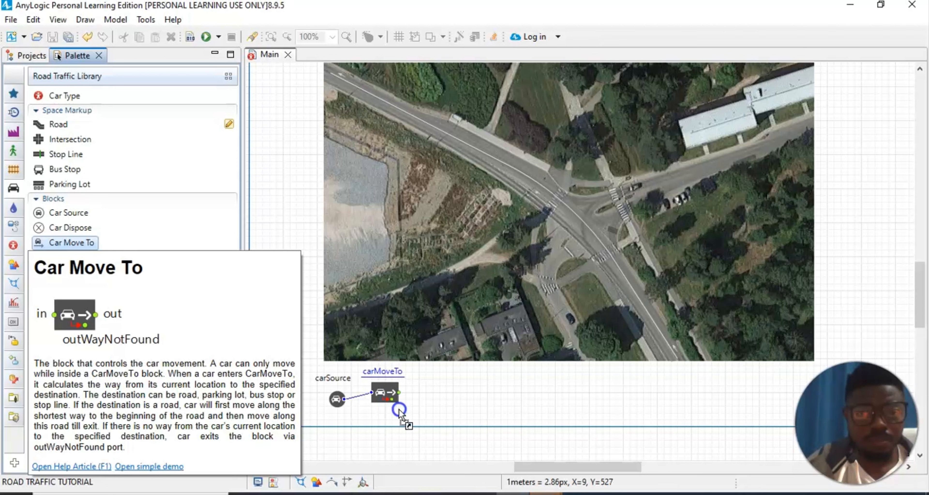
drag(399, 413, 402, 406)
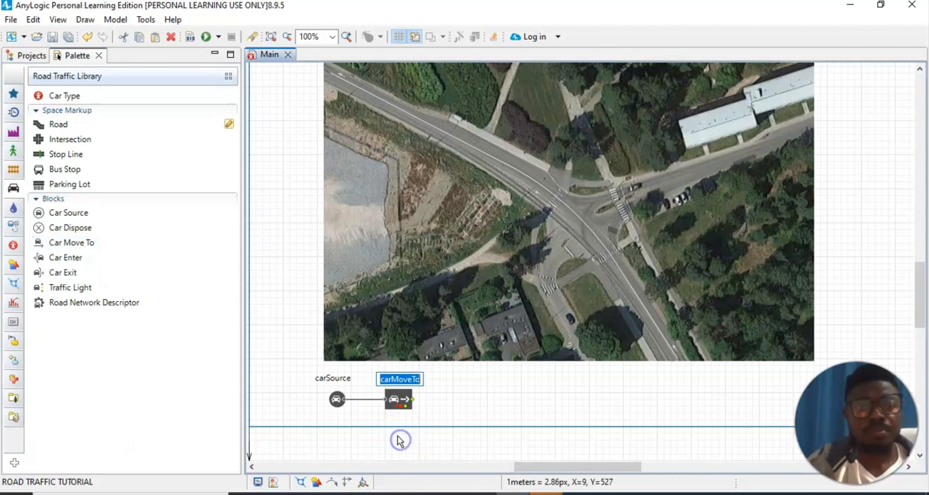
click(388, 447)
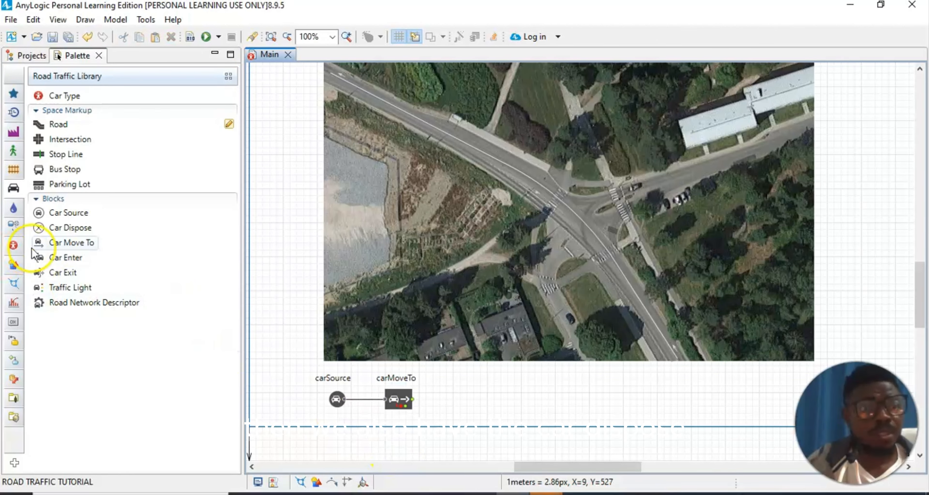
Place a Car Dispose block beside the Car Move To block, connected to its output, and keep the default name.
click(66, 228)
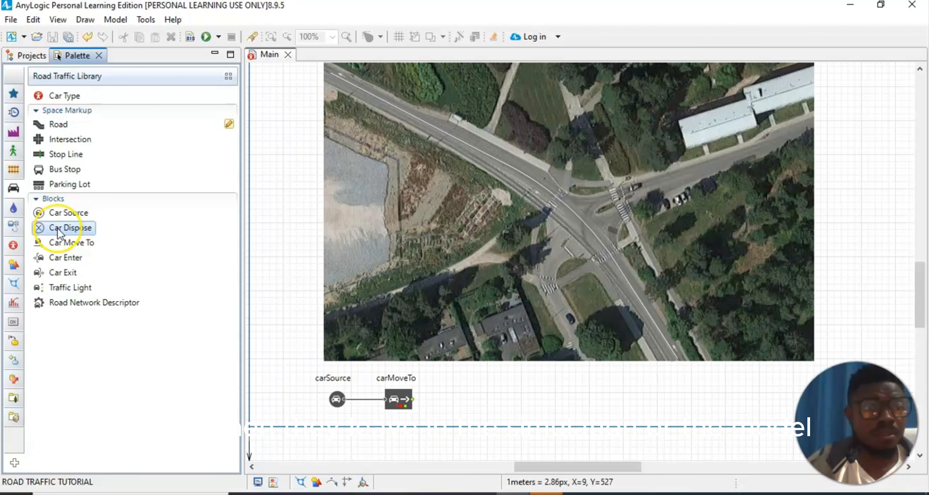
drag(57, 227, 455, 413)
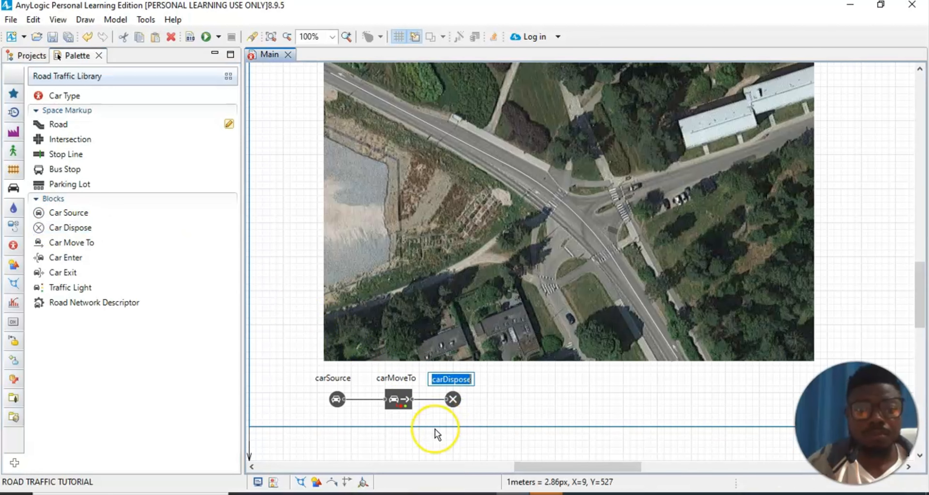
click(430, 440)
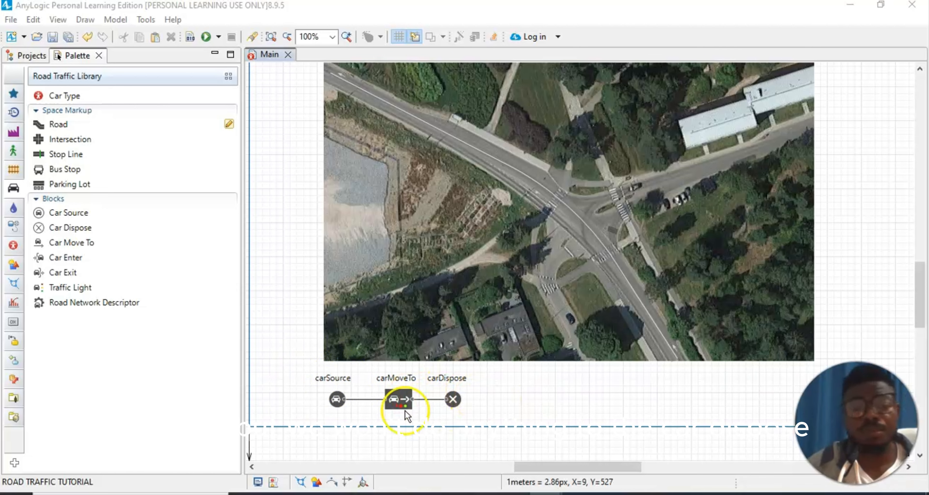
Set the carSource block's road to road and close its properties.
click(336, 396)
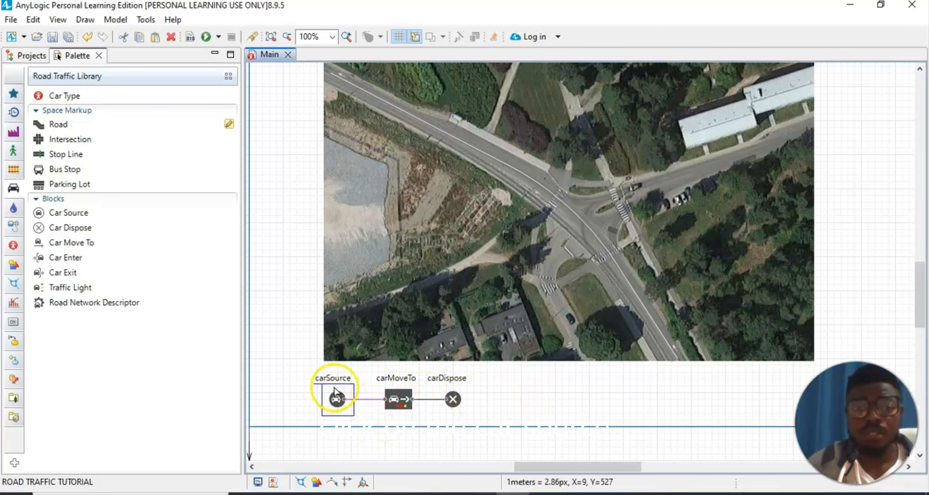
click(58, 19)
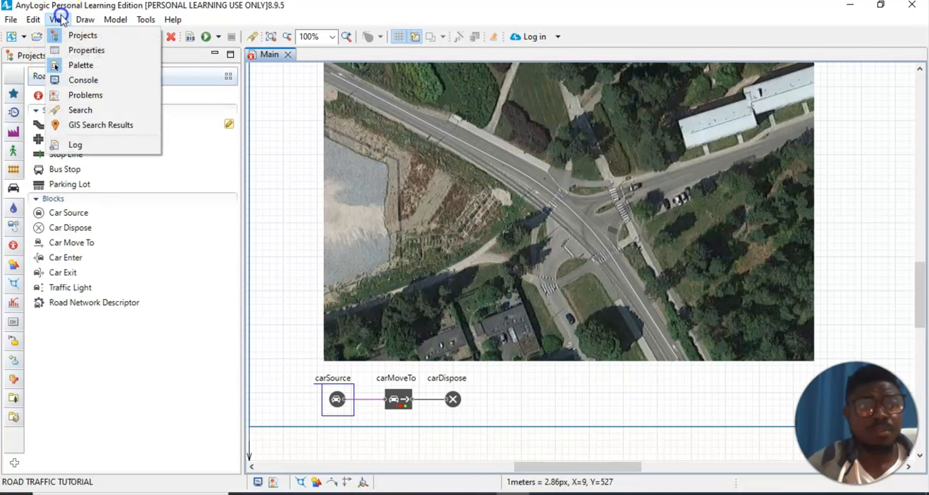
click(79, 50)
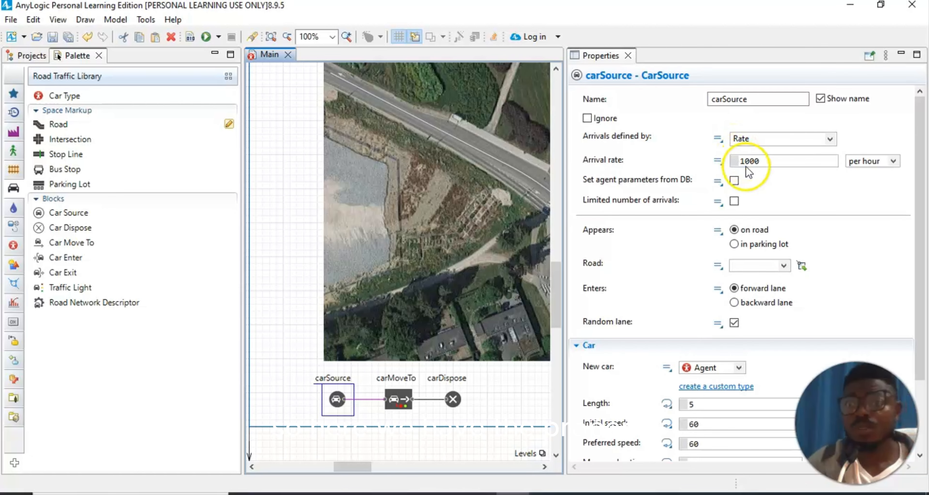
mouse_move(598, 267)
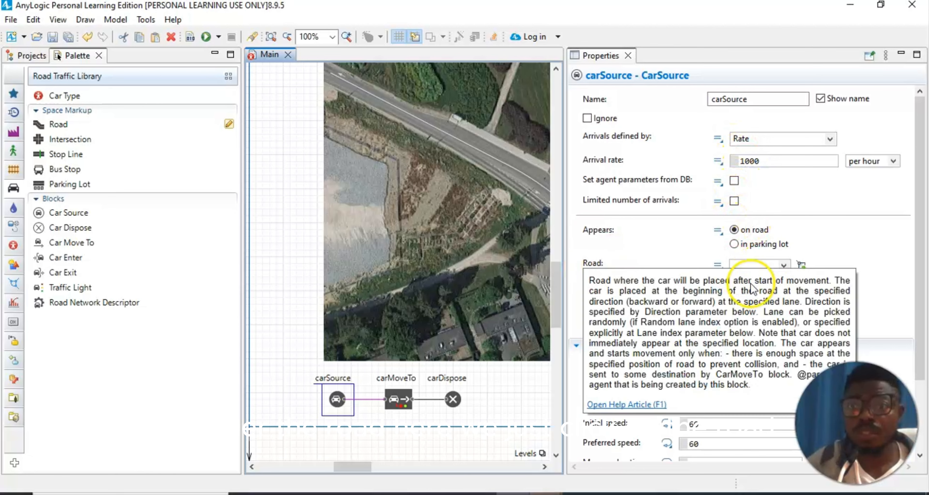
click(782, 267)
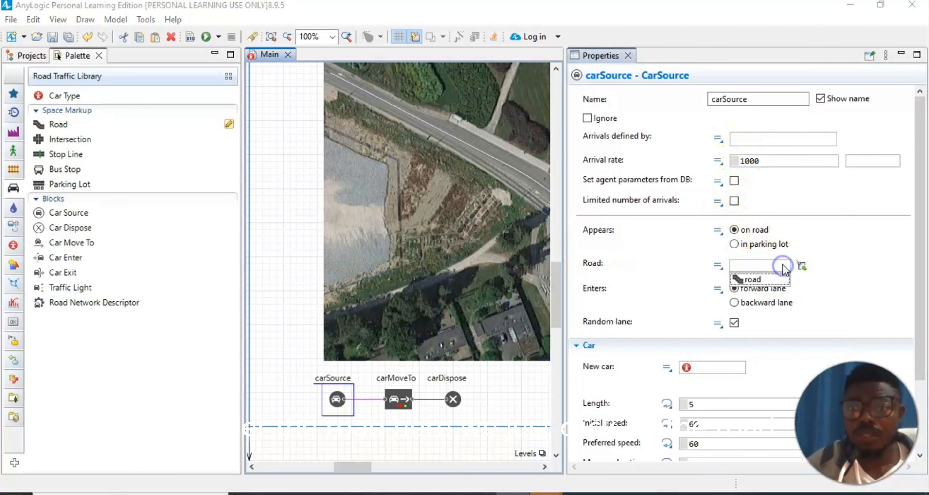
click(761, 280)
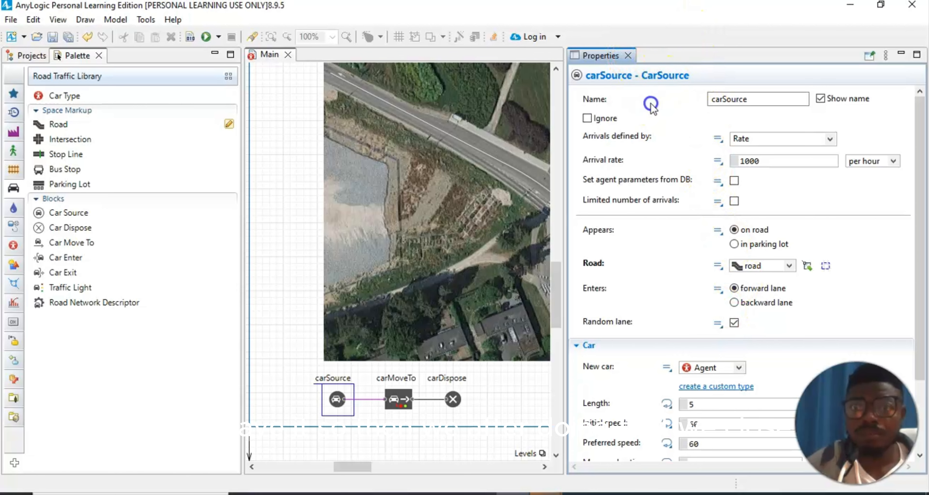
click(629, 55)
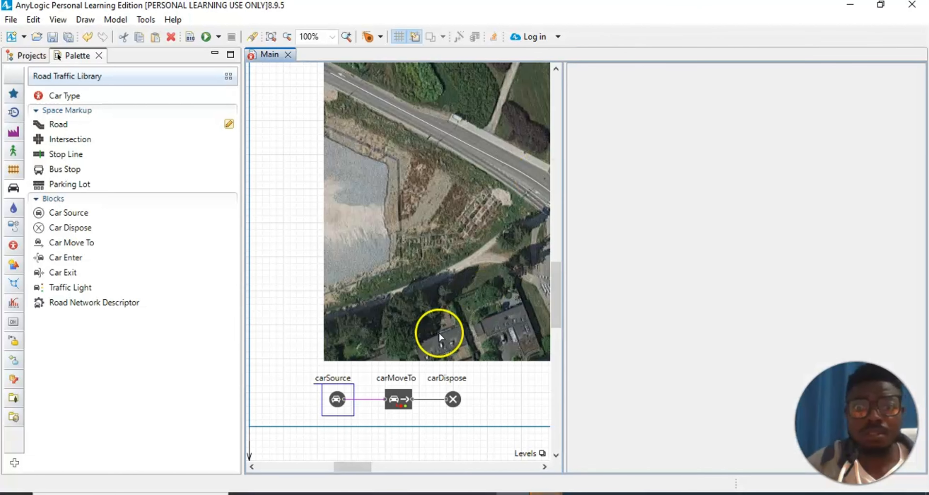
Set road as the destination road of the carMoveTo block and close its properties.
click(402, 404)
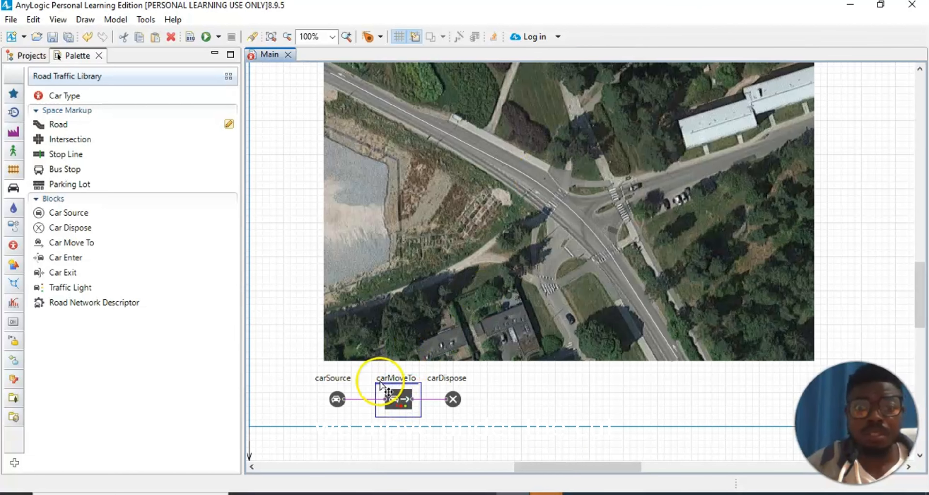
click(58, 19)
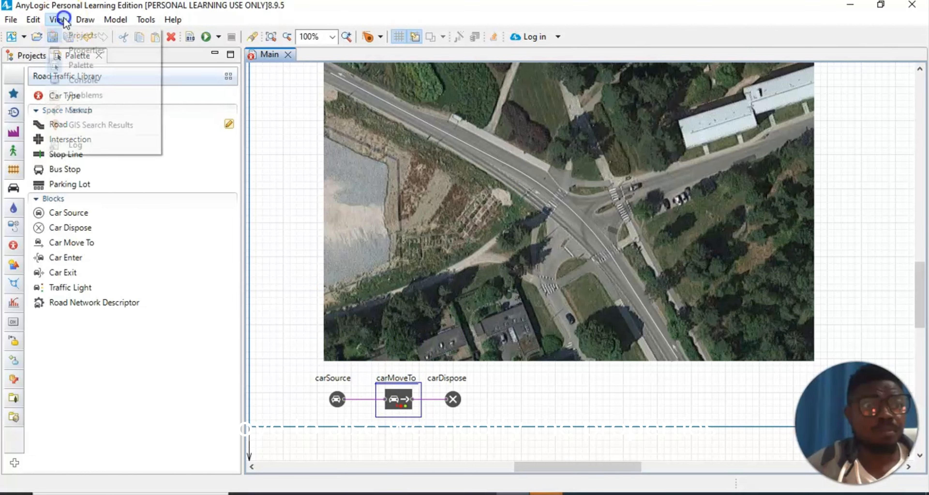
click(78, 65)
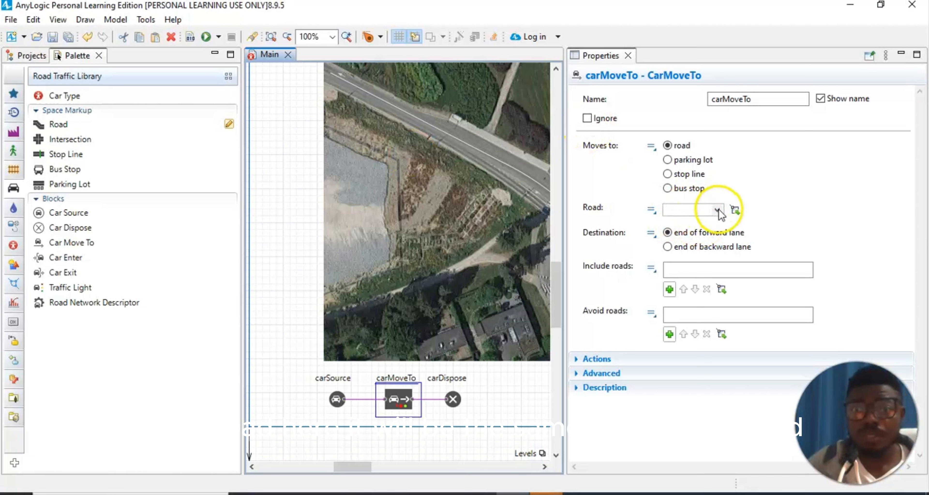
click(717, 210)
click(694, 224)
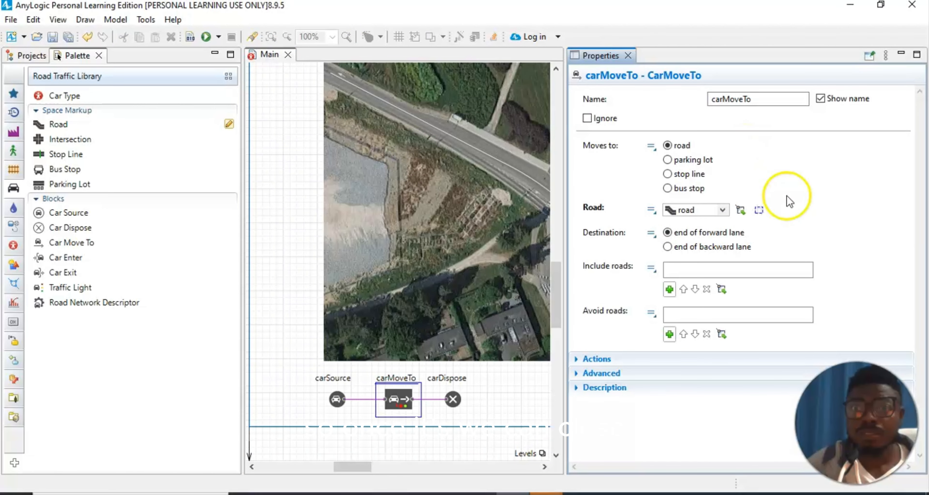
click(627, 56)
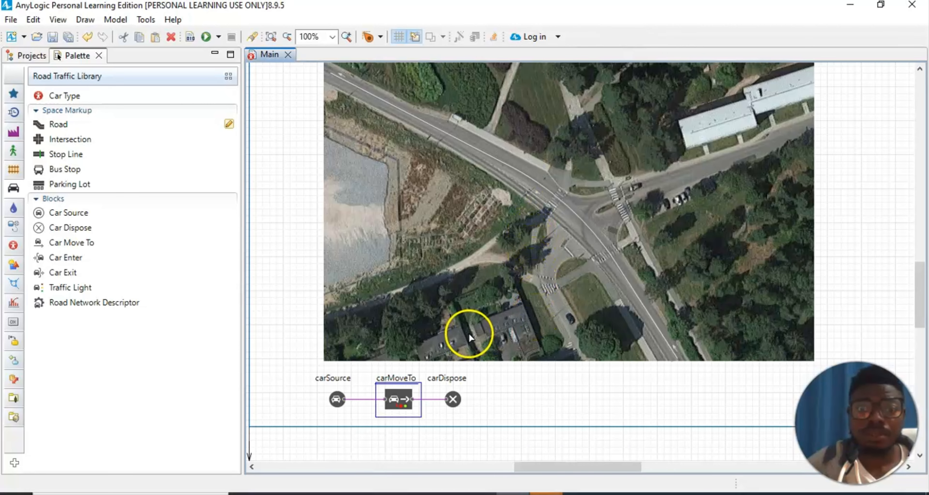
Run the ROAD TRAFFIC TUTORIAL simulation to examine the cars driving along the traced road in 2D.
scroll(469, 333, down, 3)
scroll(473, 337, up, 4)
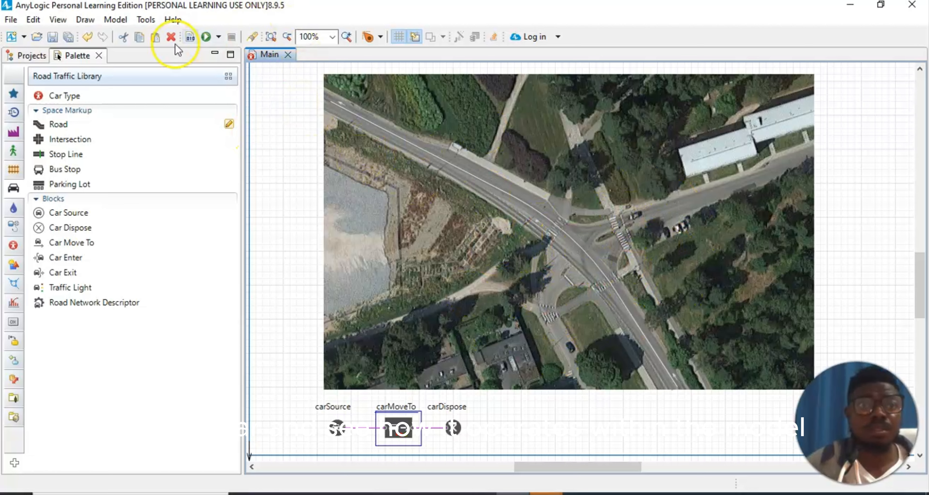
click(206, 37)
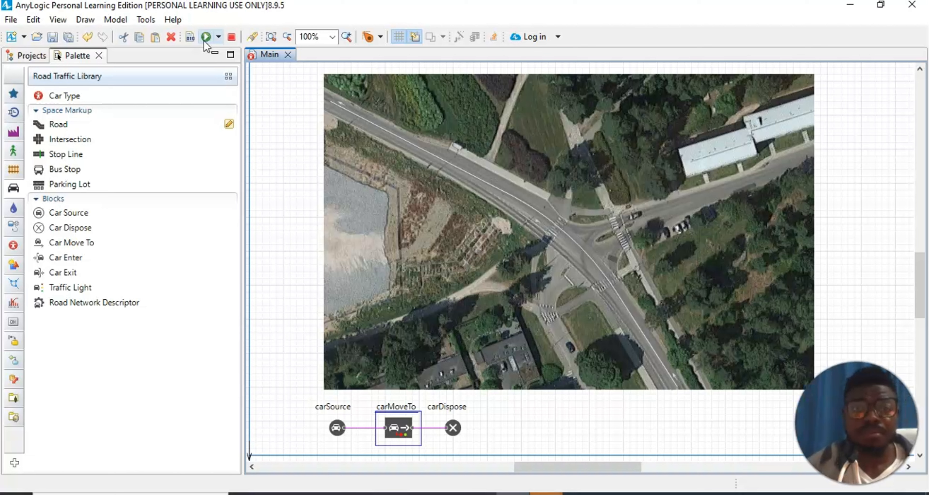
click(204, 39)
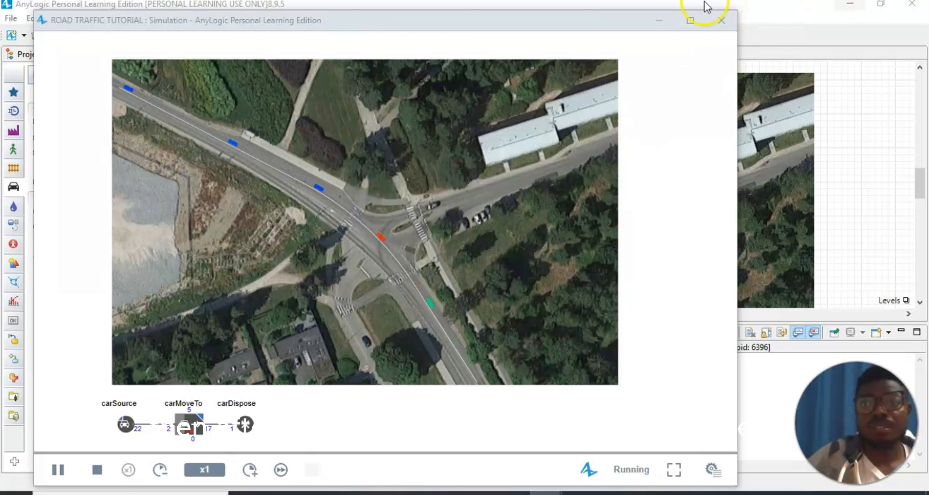
click(614, 41)
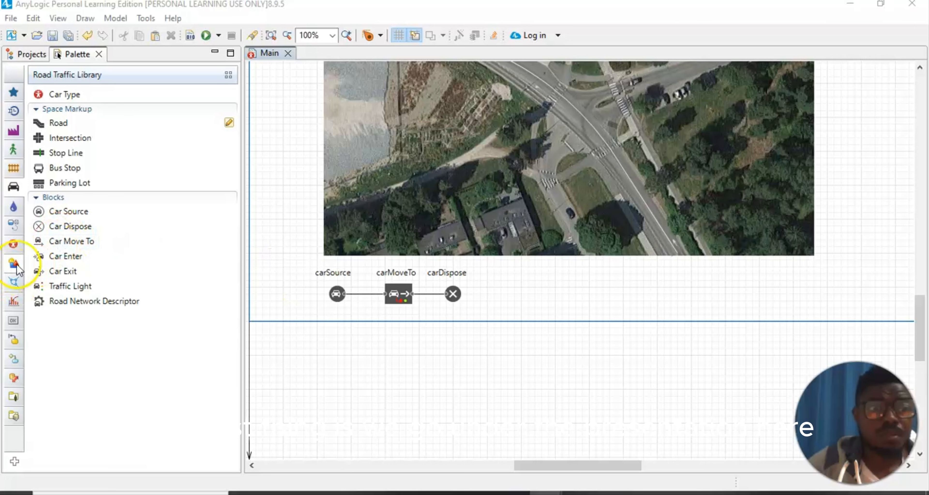
Place a 3D Window from the Presentation palette in the empty canvas area below the car flowchart, outside the model frame.
mouse_move(14, 269)
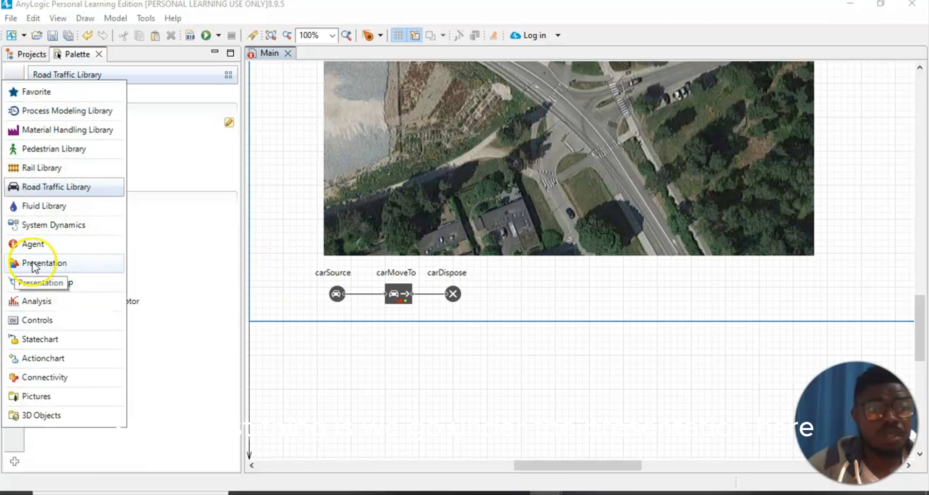
click(33, 265)
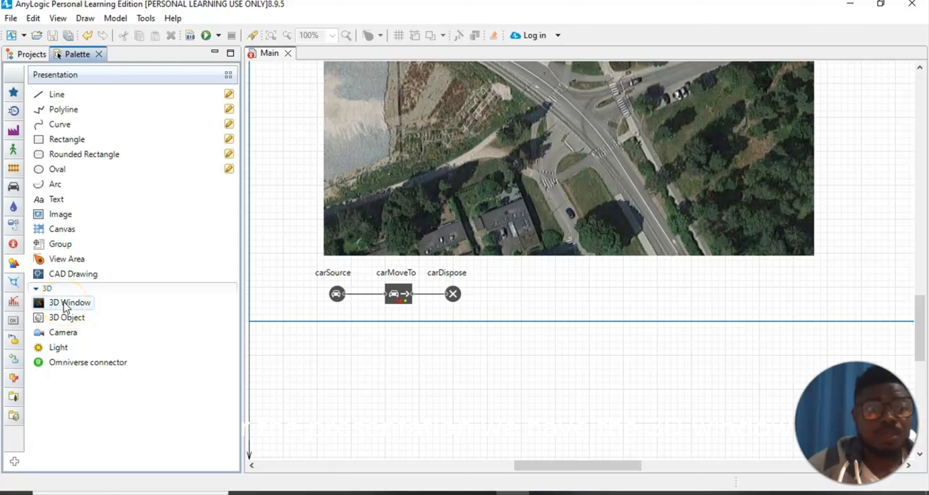
drag(64, 301, 418, 399)
scroll(505, 357, down, 3)
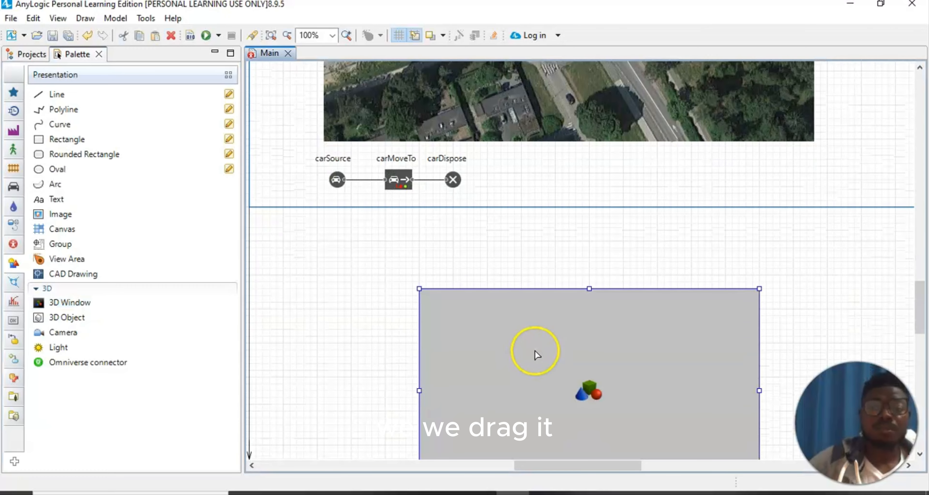
click(362, 322)
scroll(355, 198, up, 1)
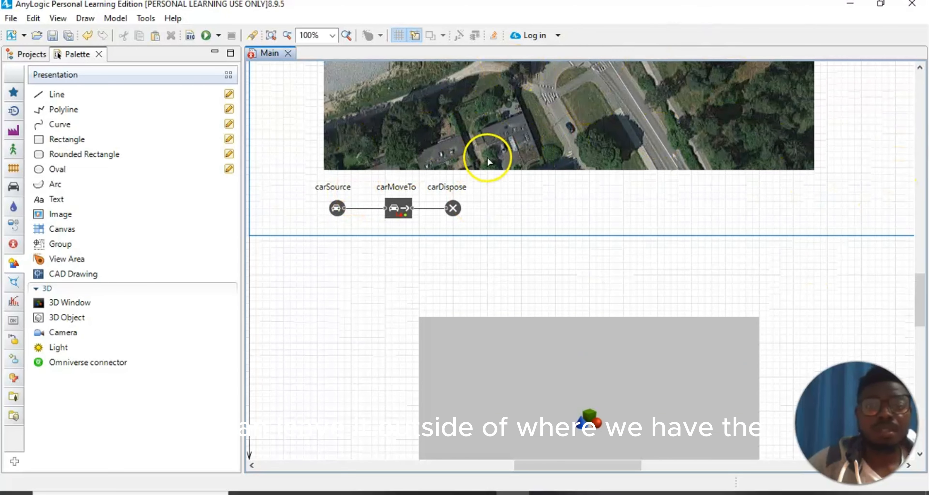
scroll(409, 352, down, 3)
click(548, 284)
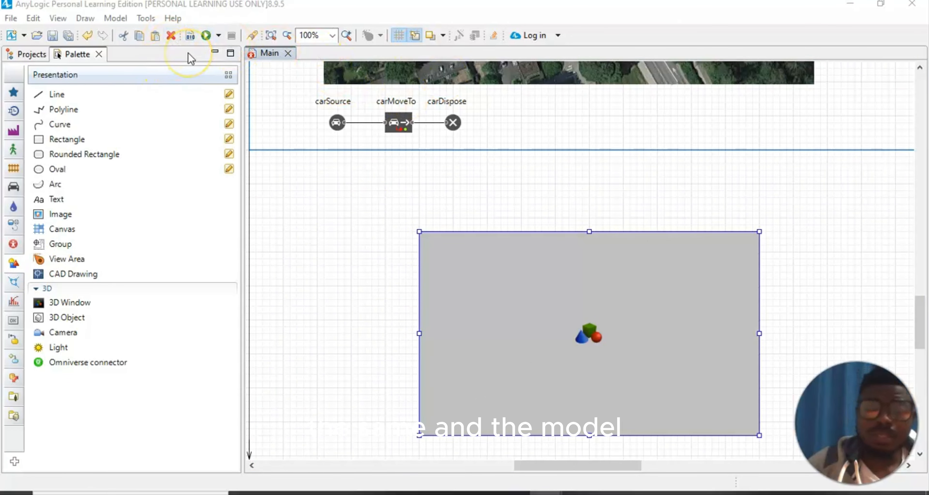
Run the simulation, show its developer panel and navigate to the [window3d] view area to examine the car traffic in 3D.
click(208, 34)
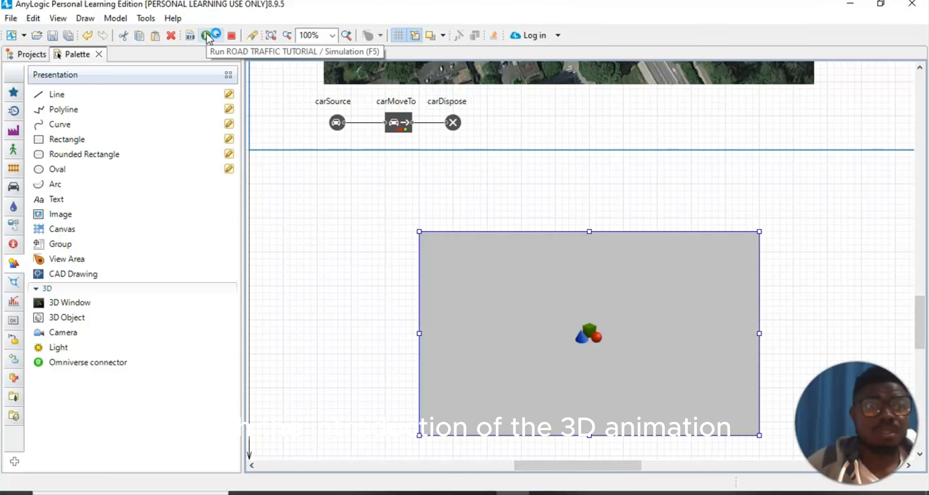
click(207, 37)
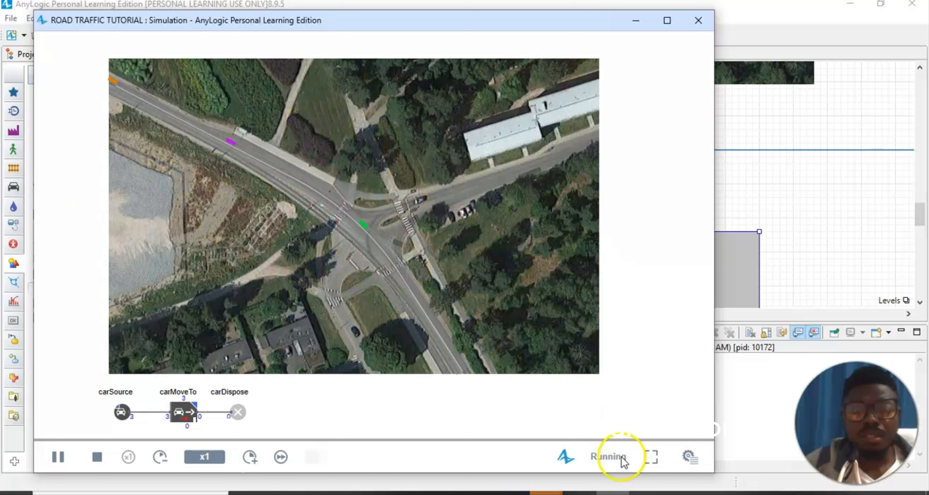
click(692, 459)
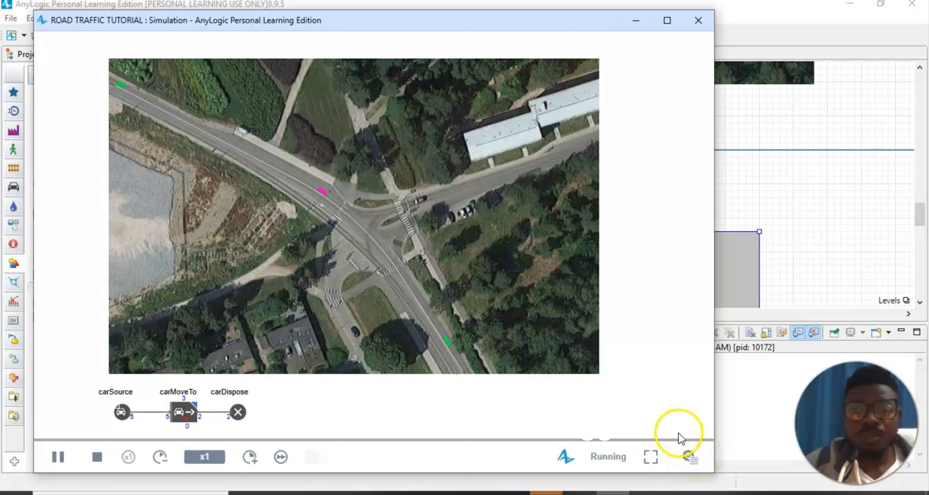
click(691, 459)
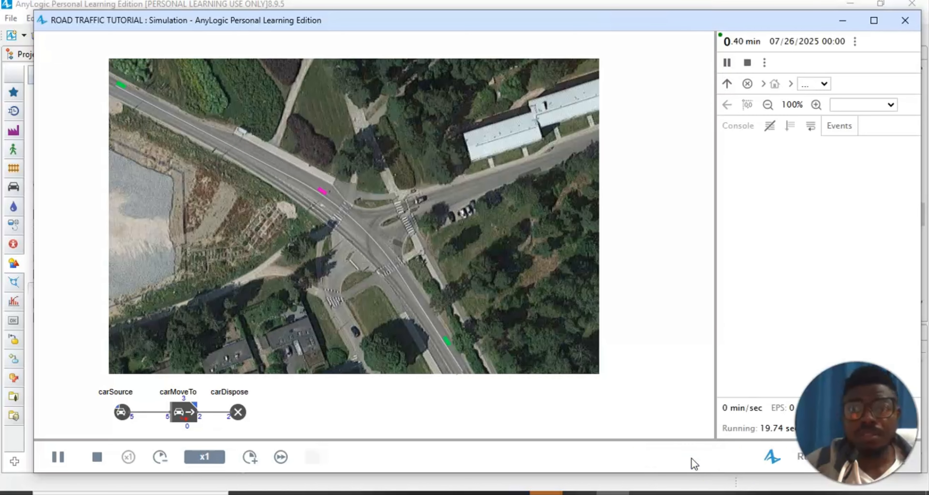
click(891, 108)
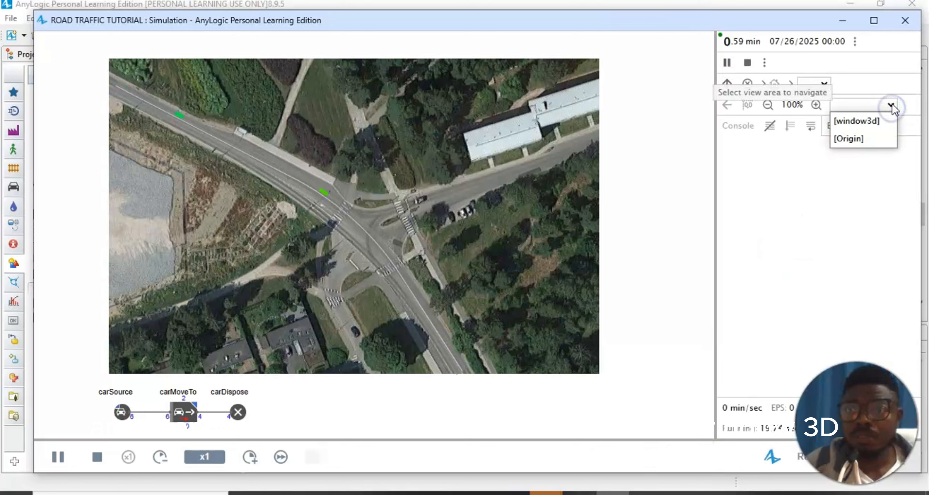
click(870, 120)
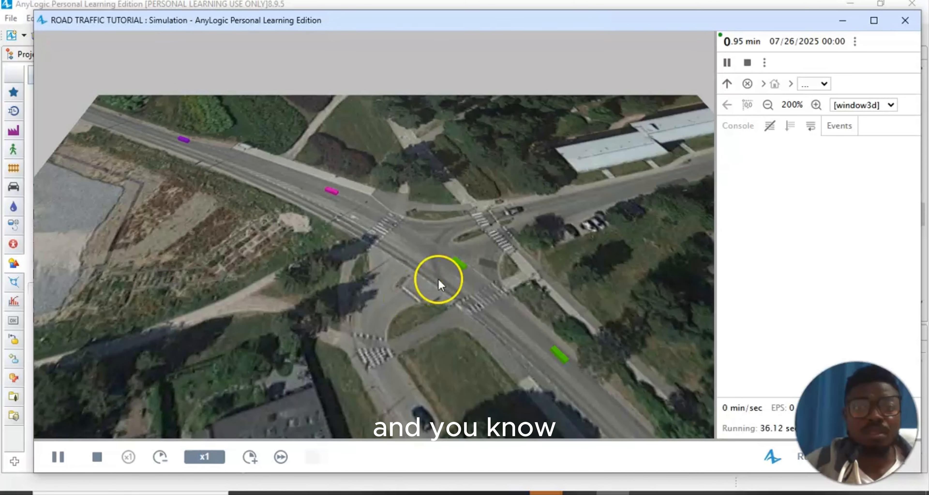
click(445, 272)
drag(444, 272, 409, 211)
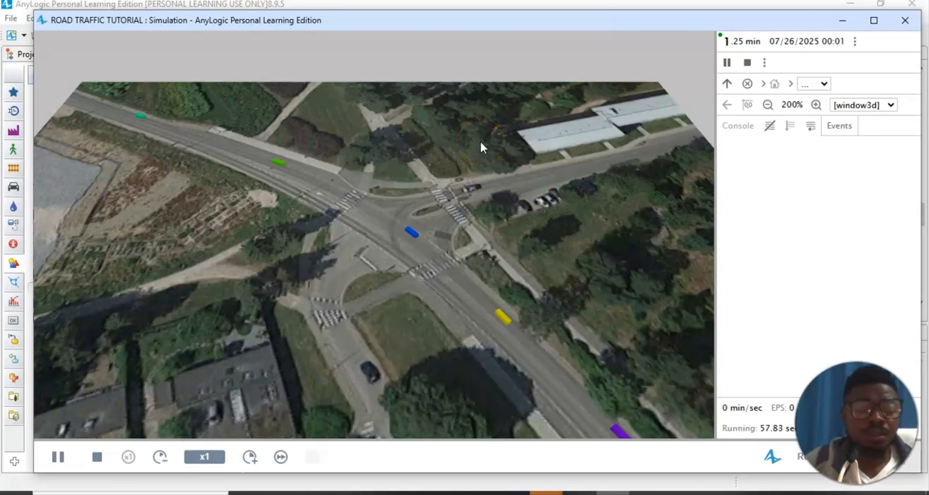
drag(481, 140, 477, 158)
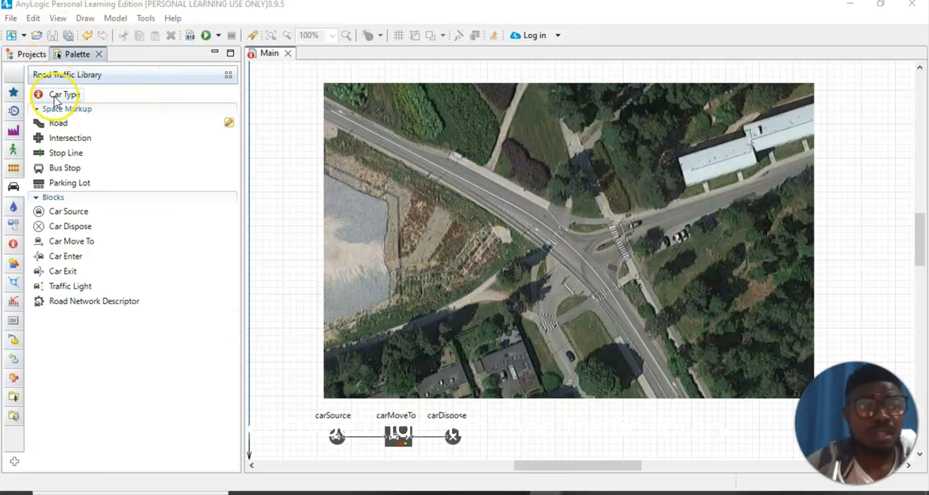
Create a car type named TCar from scratch with the 3D Car animation and no parameters.
mouse_move(81, 75)
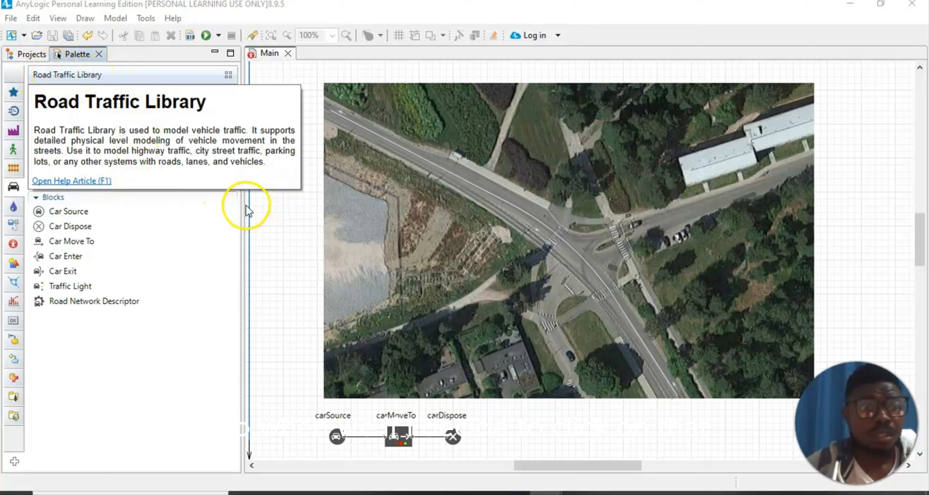
click(127, 71)
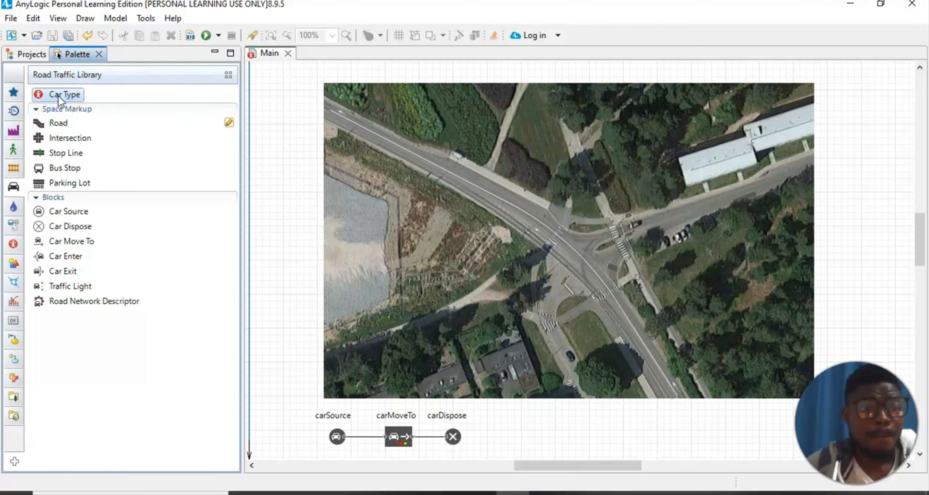
drag(55, 95, 269, 198)
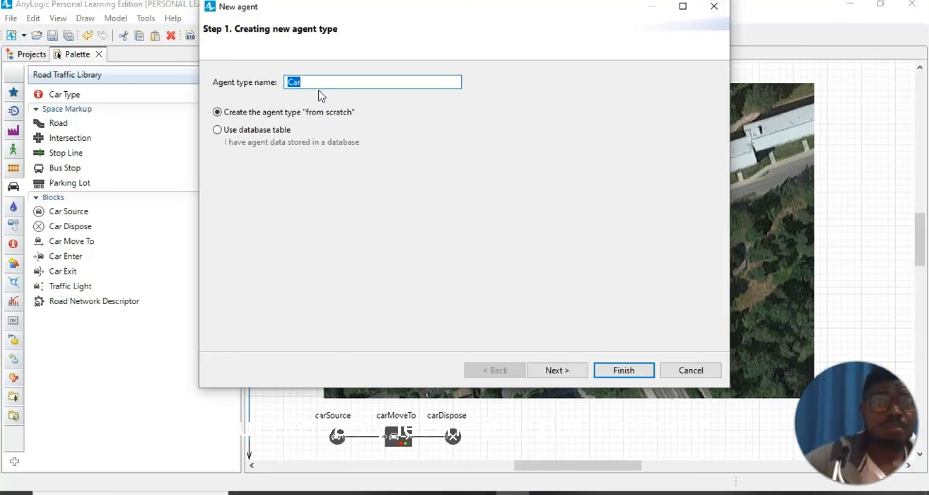
text(t)
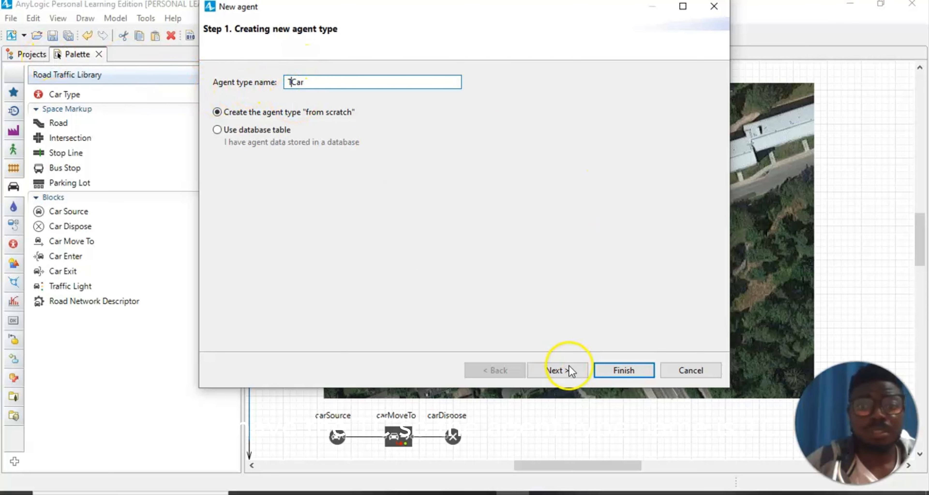
click(557, 371)
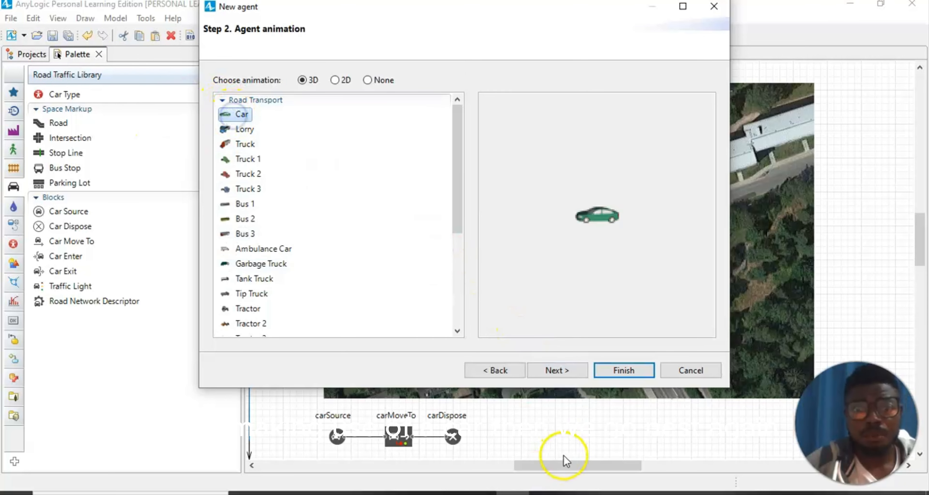
click(557, 370)
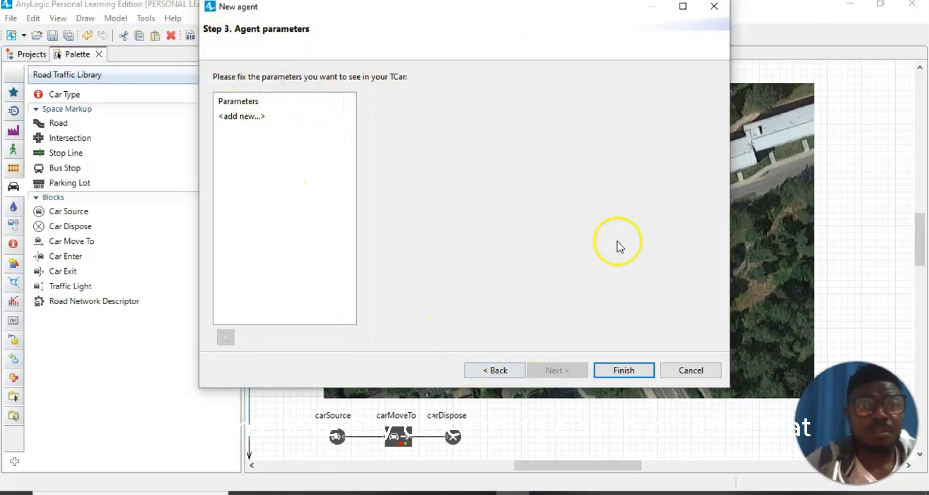
click(621, 371)
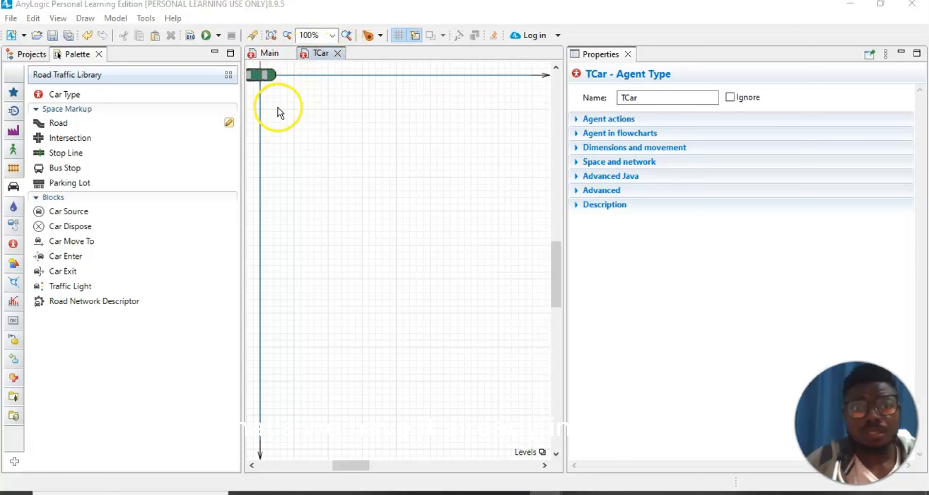
Look over the TCar diagram, return to the Main diagram and close the properties.
scroll(280, 113, up, 3)
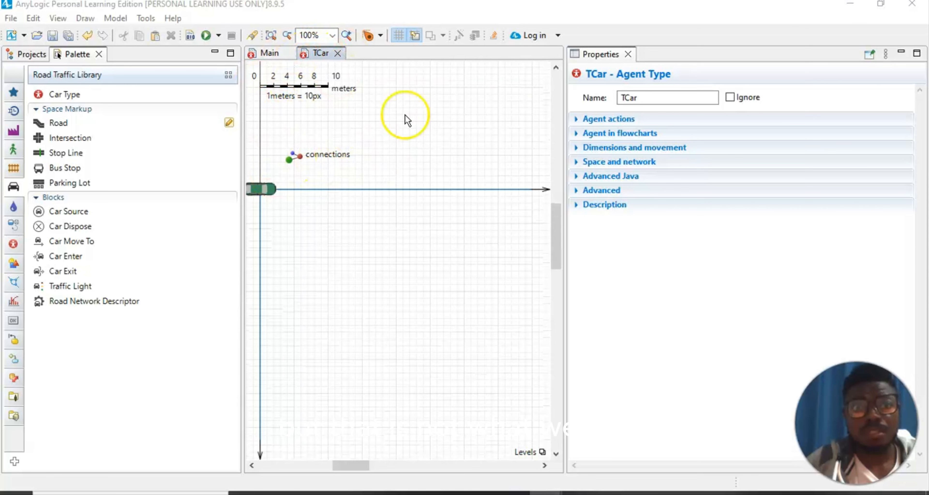
click(267, 53)
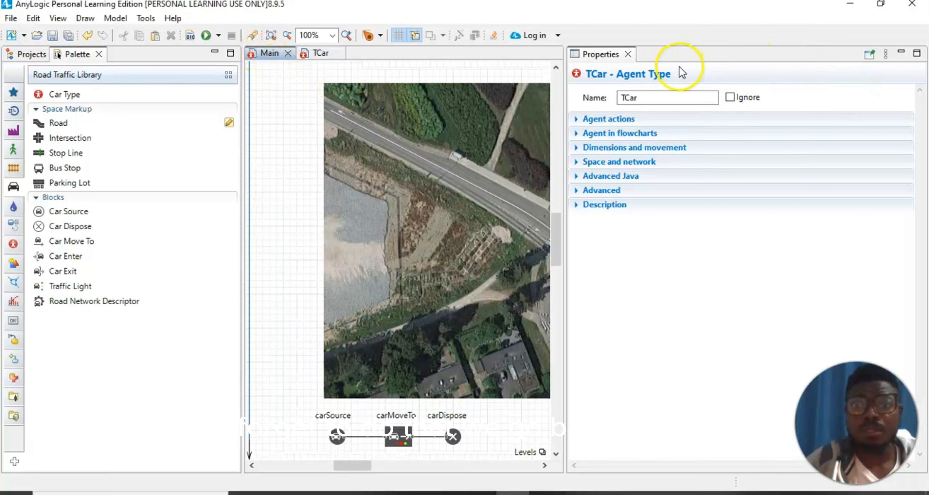
click(628, 54)
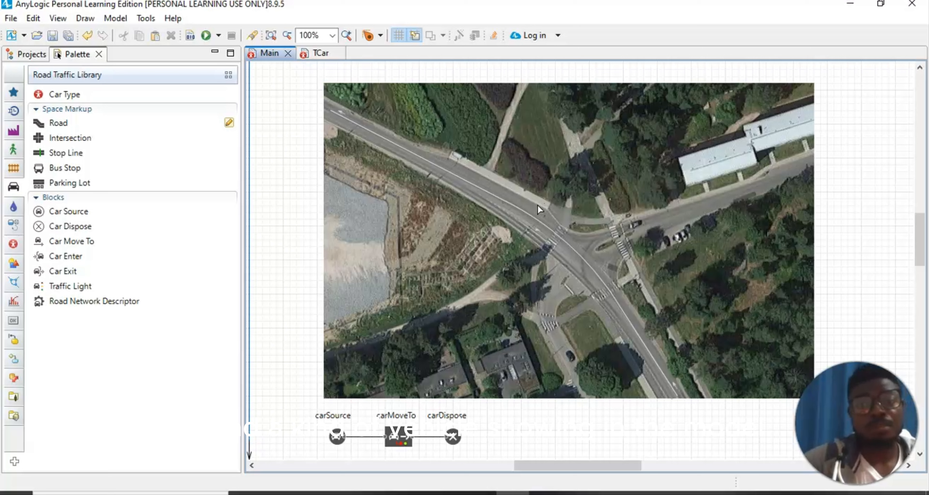
click(507, 218)
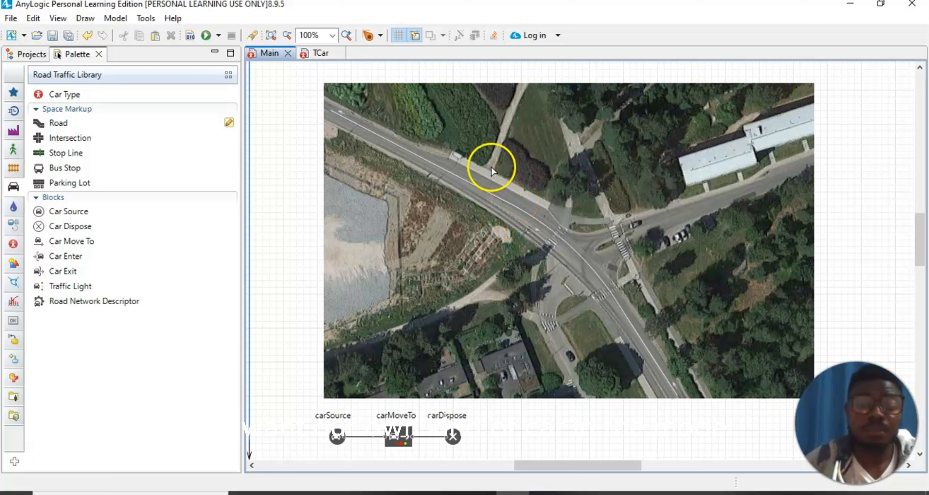
Set TCar as the new car type of the carSource block and close its properties.
click(334, 437)
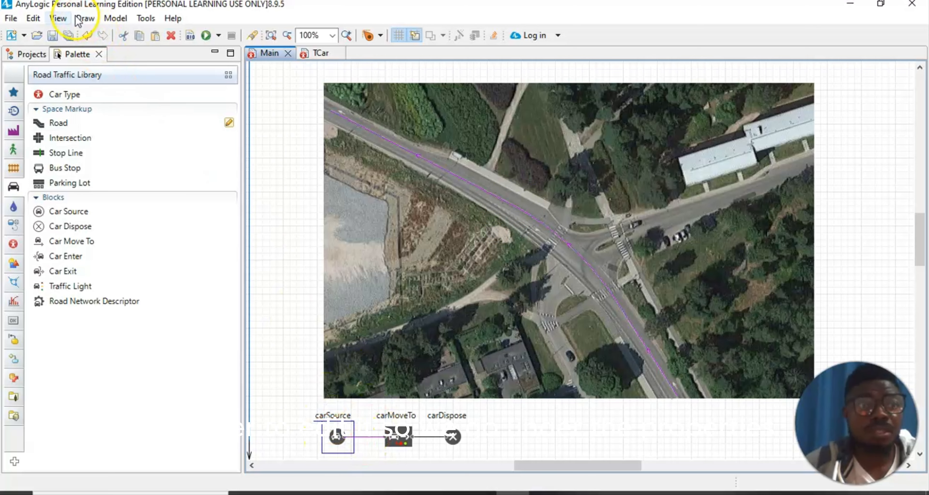
click(58, 19)
click(59, 64)
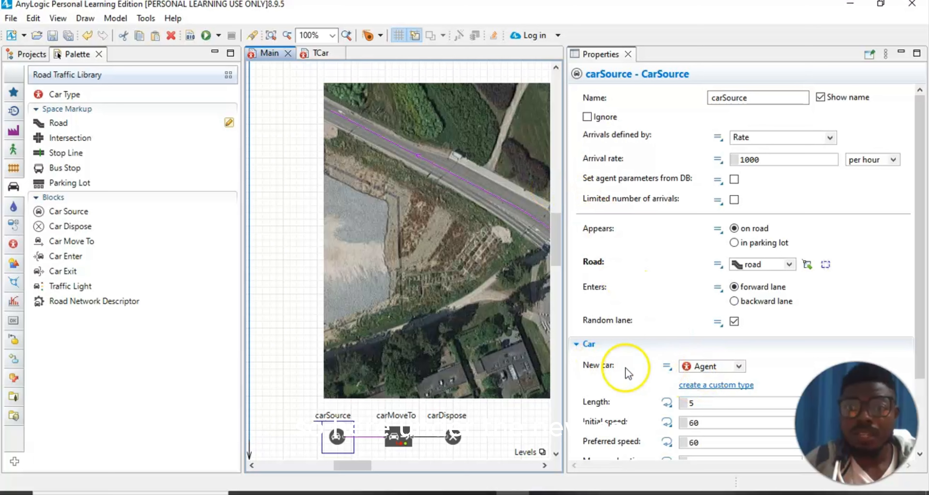
click(739, 366)
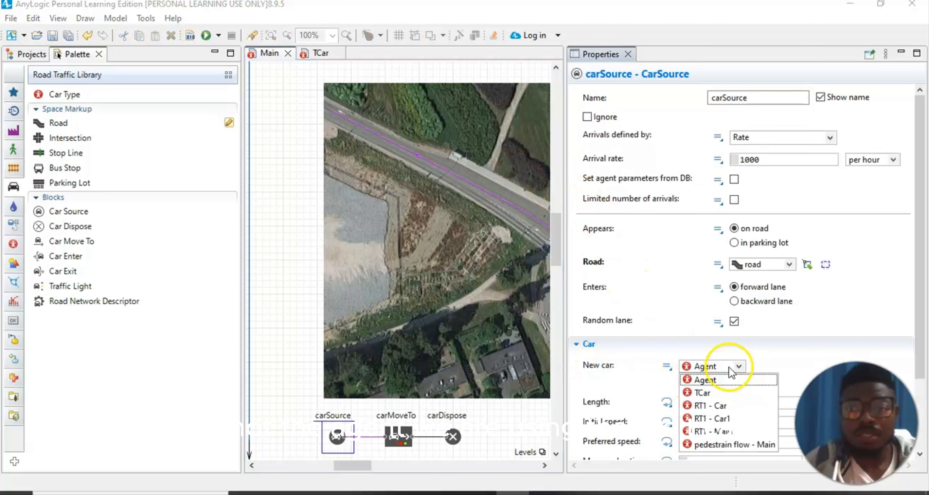
click(708, 393)
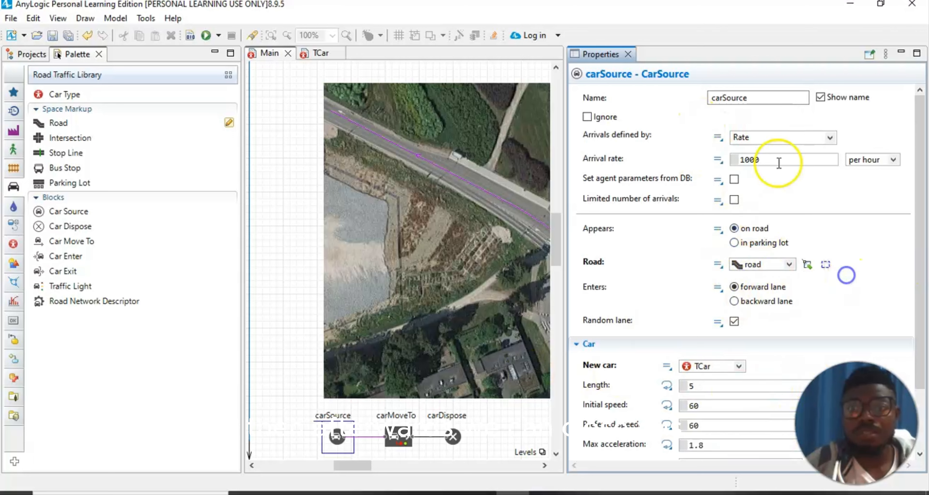
click(629, 55)
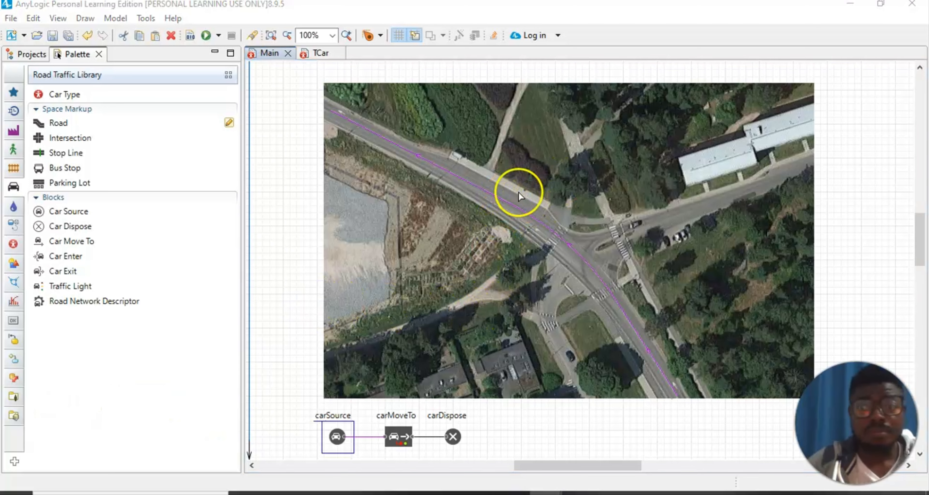
Run the simulation, examine the TCar vehicles in the [window3d] view area from a shifted and rotated viewpoint, and close the simulation.
click(206, 35)
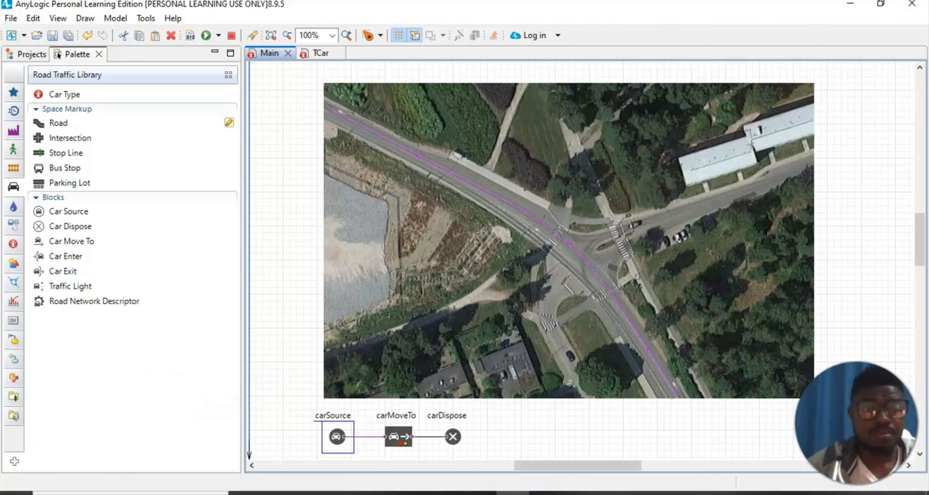
click(546, 493)
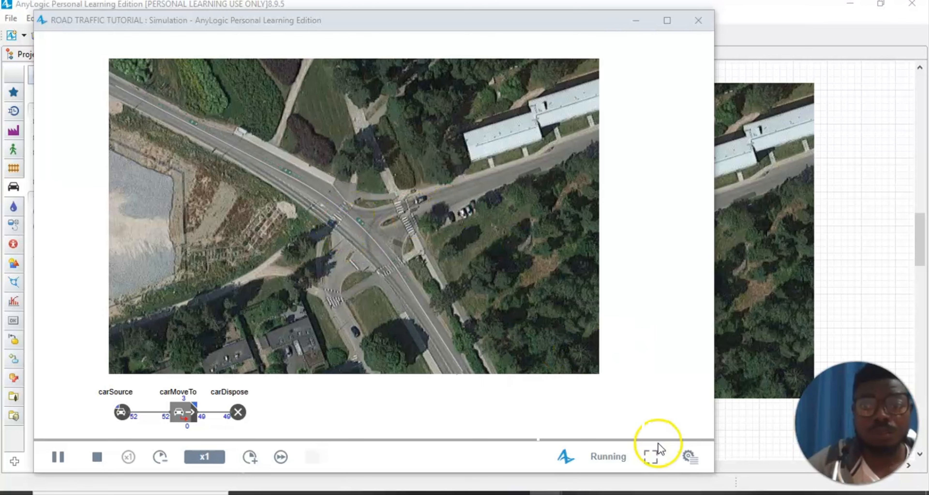
click(688, 456)
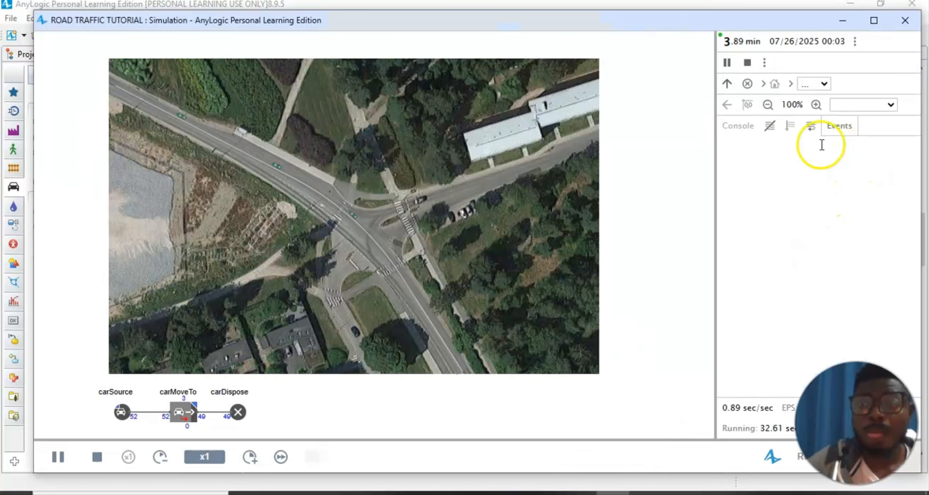
click(891, 104)
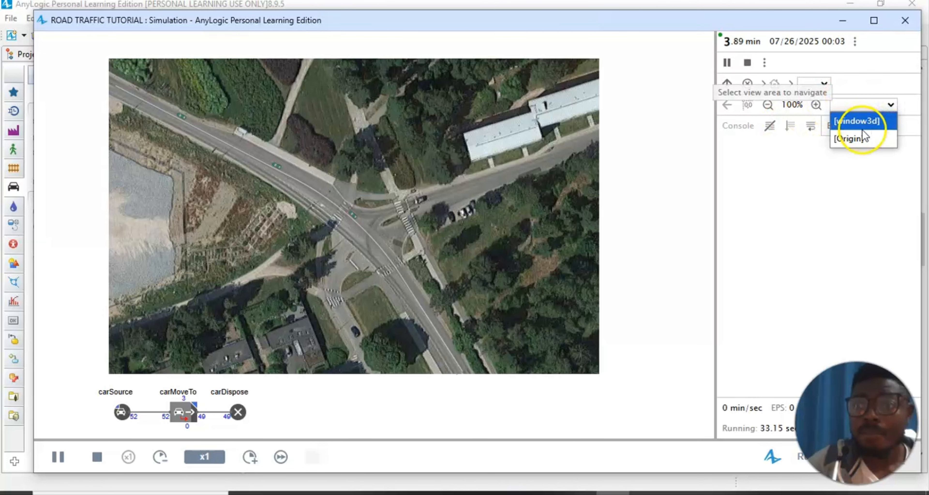
click(856, 120)
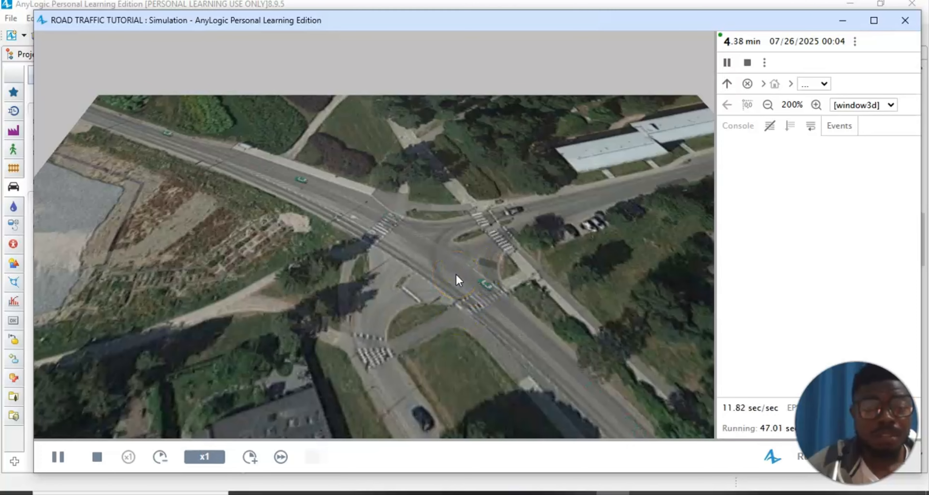
drag(456, 275, 395, 255)
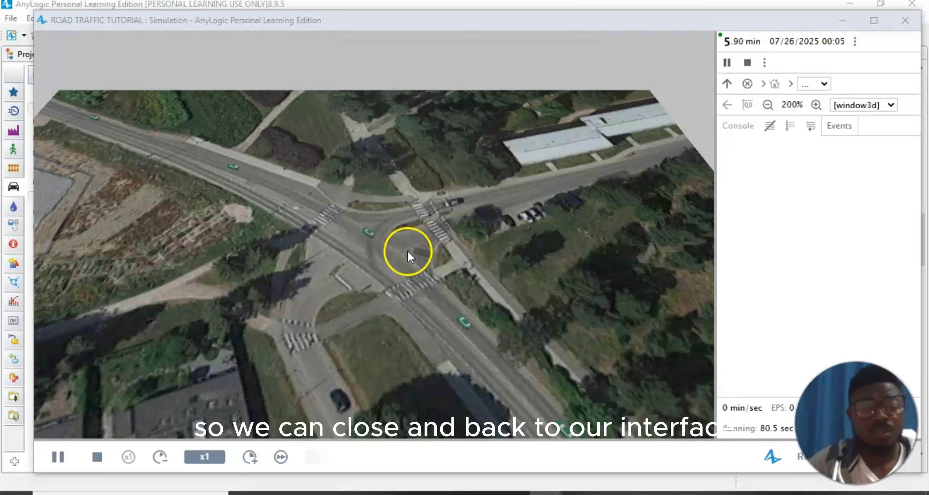
mouse_move(408, 251)
mouse_down()
mouse_move(414, 287)
mouse_move(416, 236)
mouse_move(415, 249)
mouse_up()
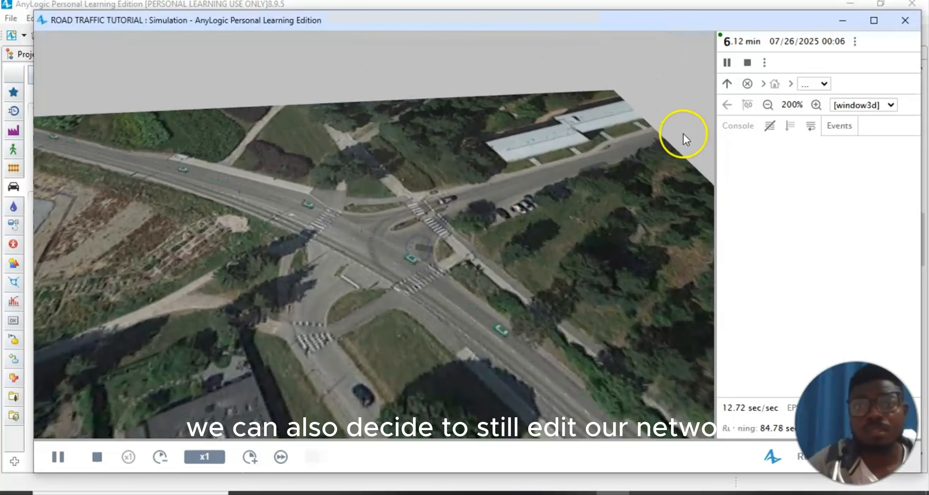
click(903, 21)
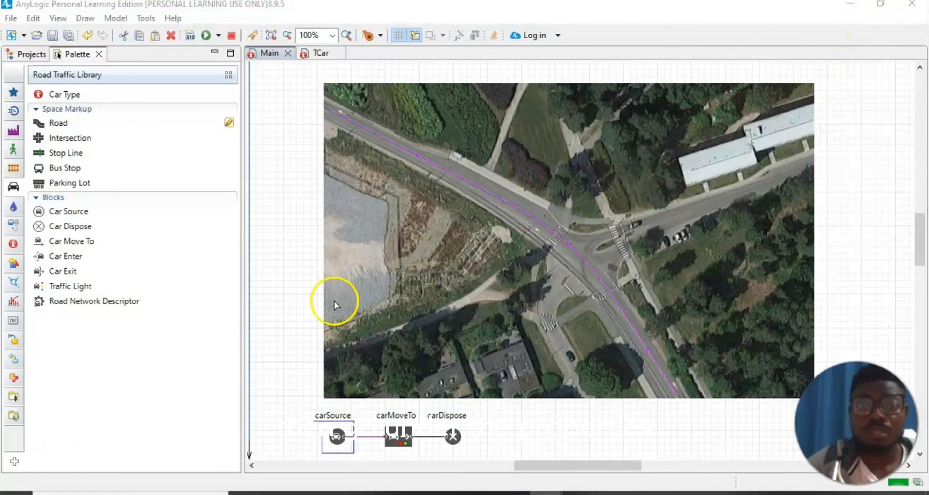
click(550, 228)
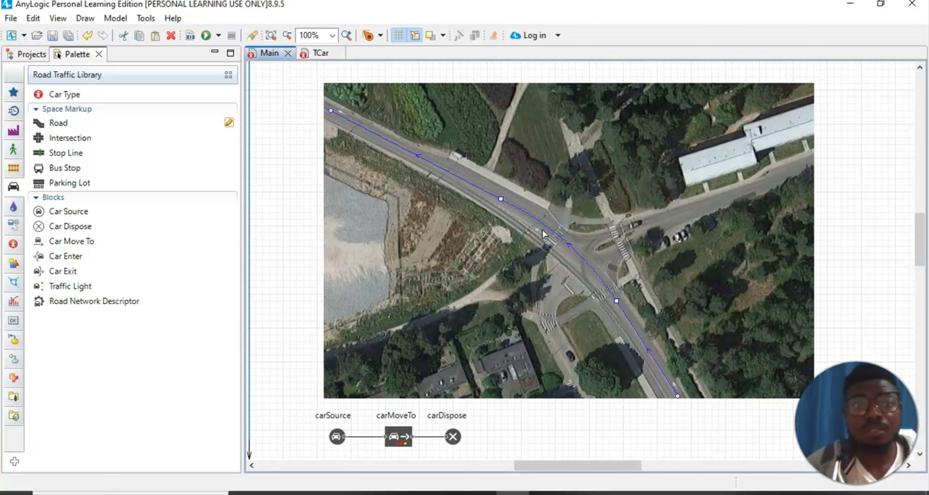
click(58, 18)
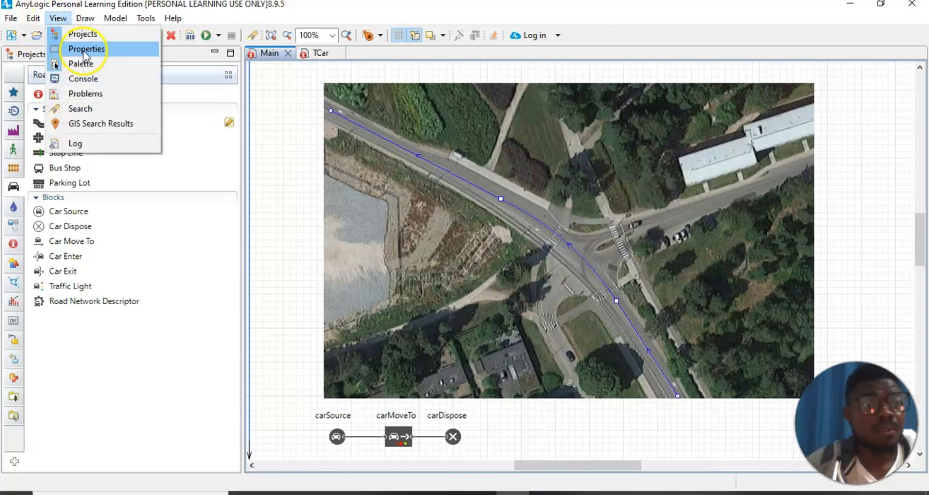
click(86, 49)
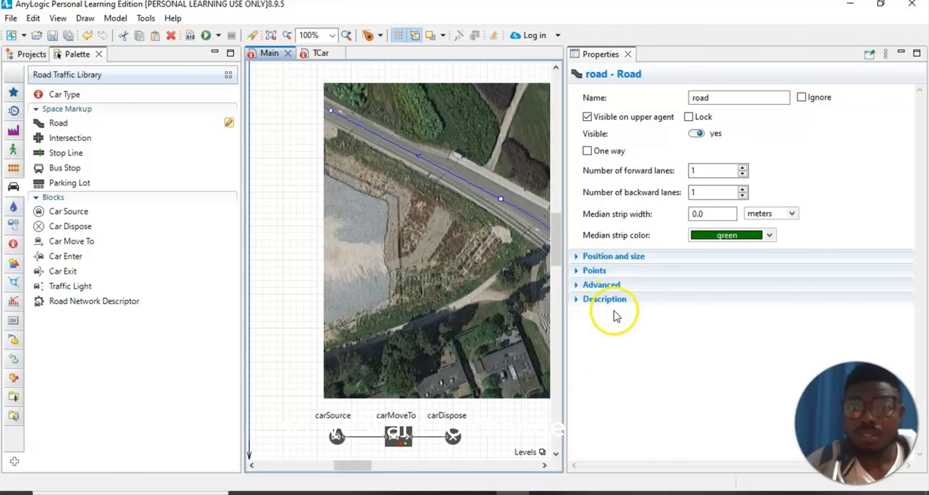
click(628, 55)
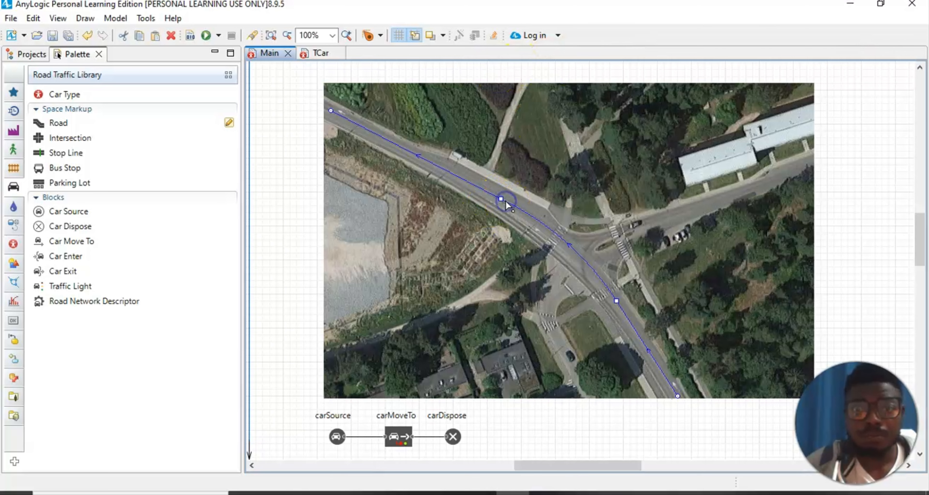
Select the whole road network on the aerial image and open its properties.
click(518, 208)
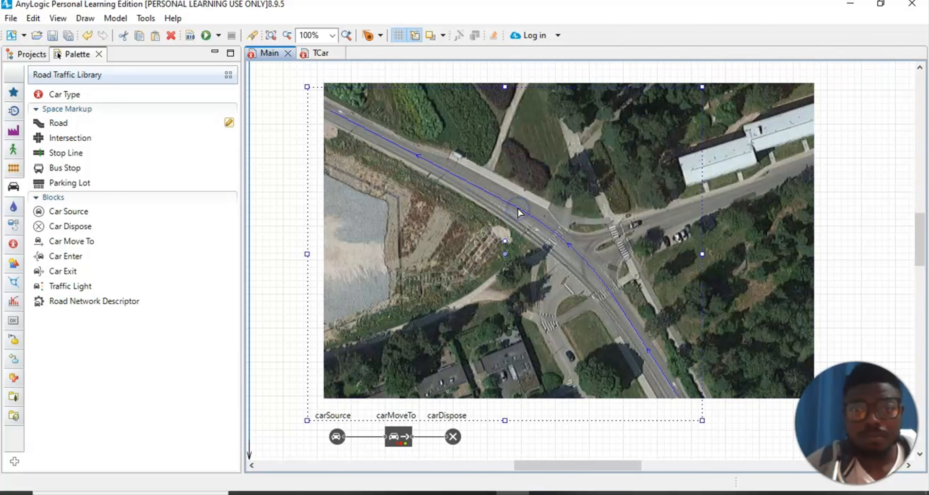
click(58, 18)
click(86, 45)
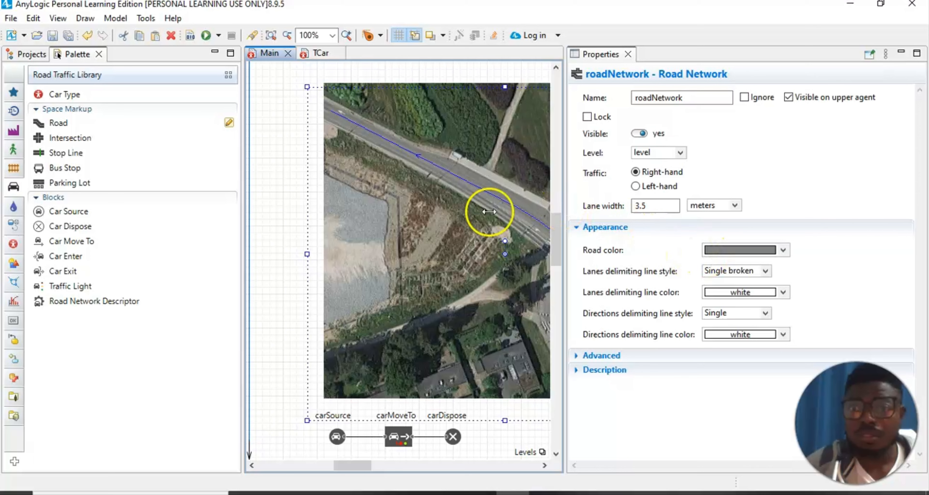
click(782, 250)
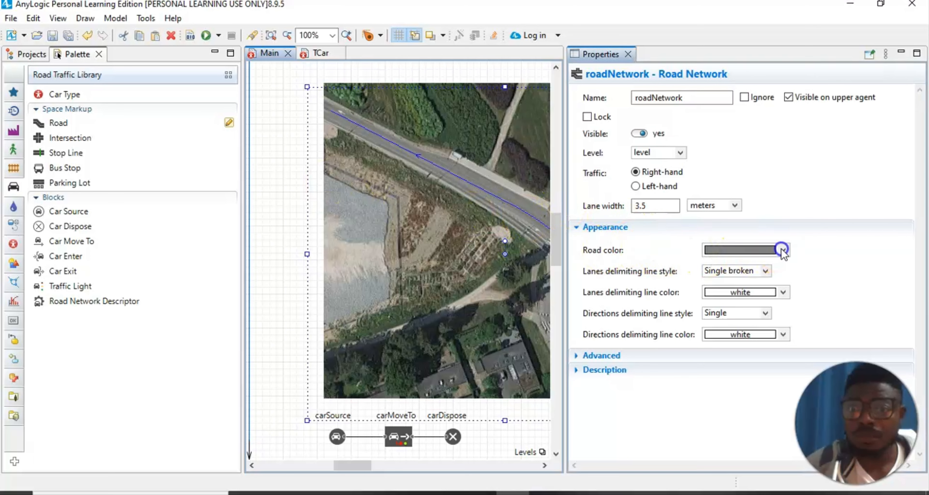
click(784, 250)
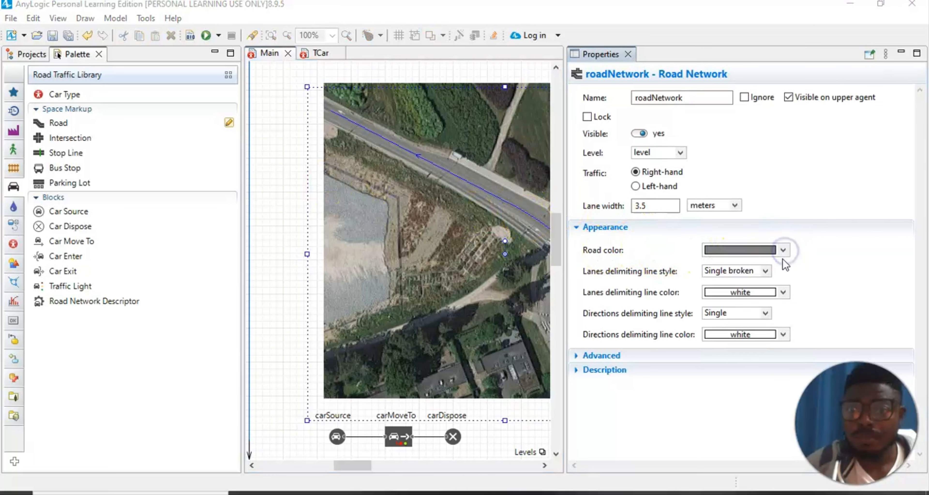
click(782, 251)
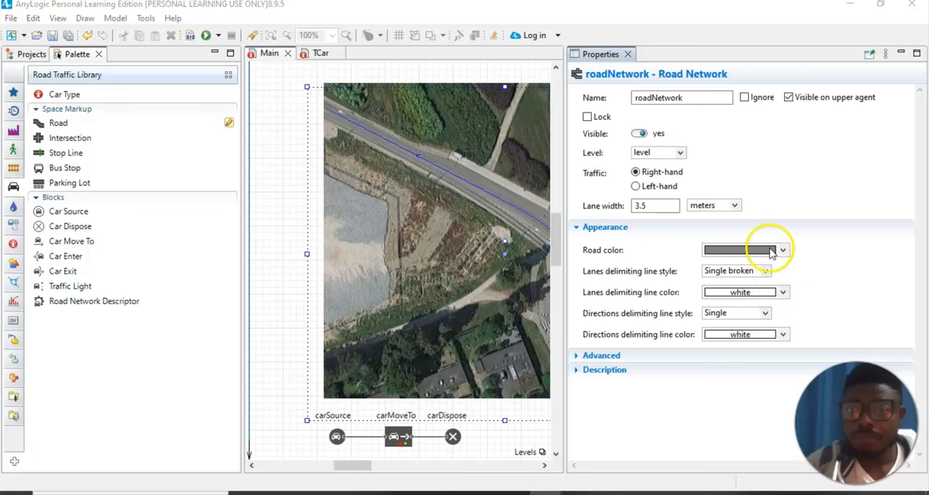
click(783, 250)
click(782, 251)
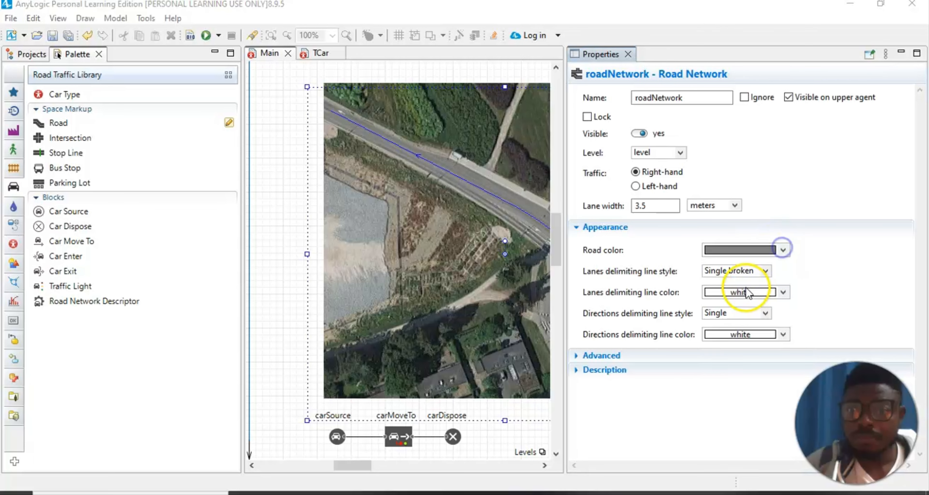
click(784, 250)
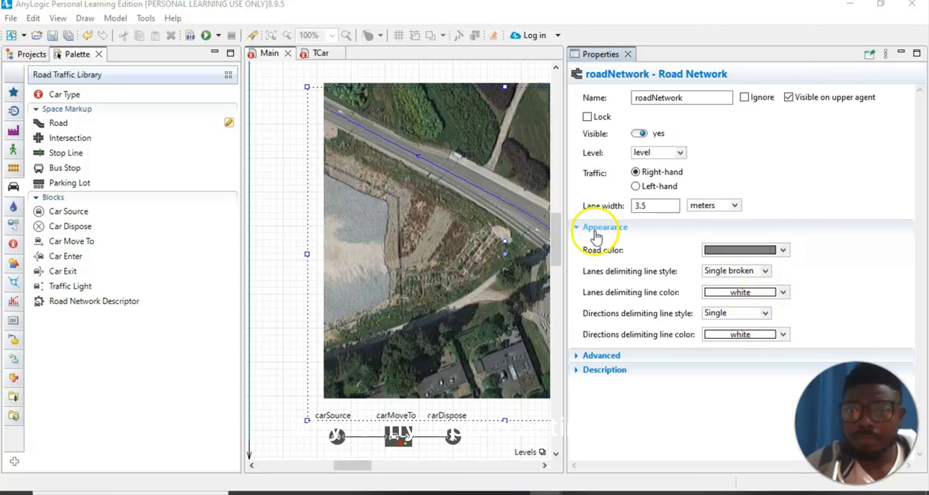
click(816, 259)
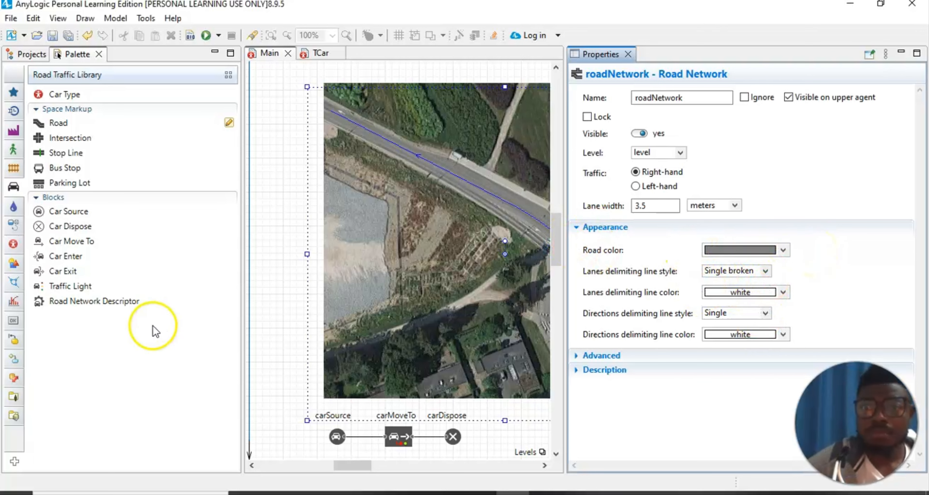
click(784, 251)
click(785, 250)
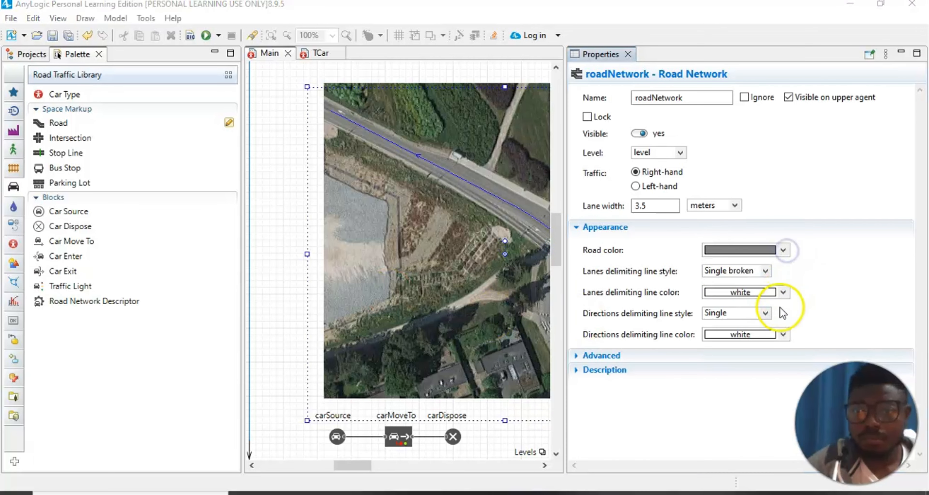
click(784, 250)
click(784, 250)
click(787, 249)
click(787, 249)
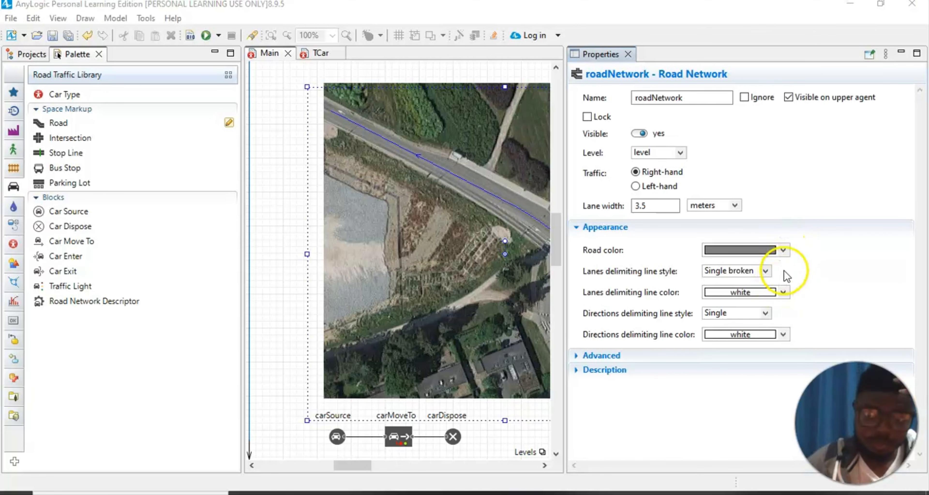
click(783, 250)
click(784, 250)
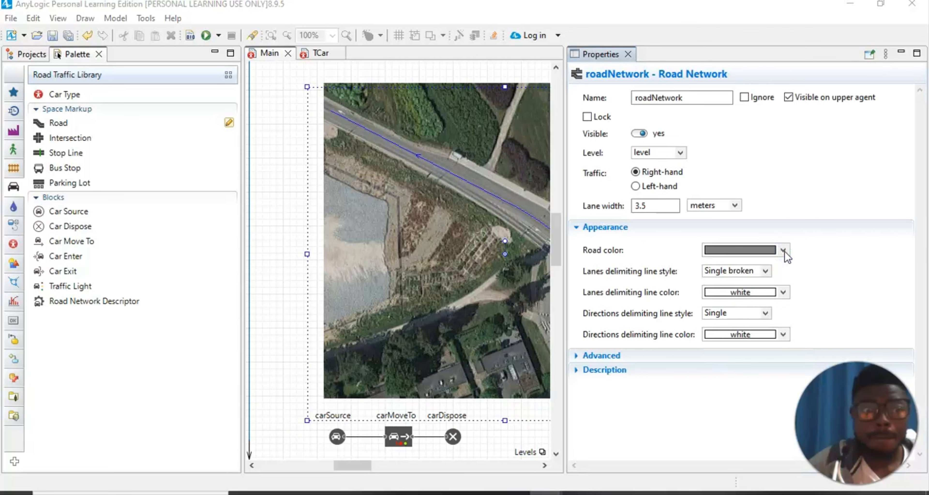
Set the road network's road color to the tarmac texture, with Visible set to no, and close the properties.
click(784, 251)
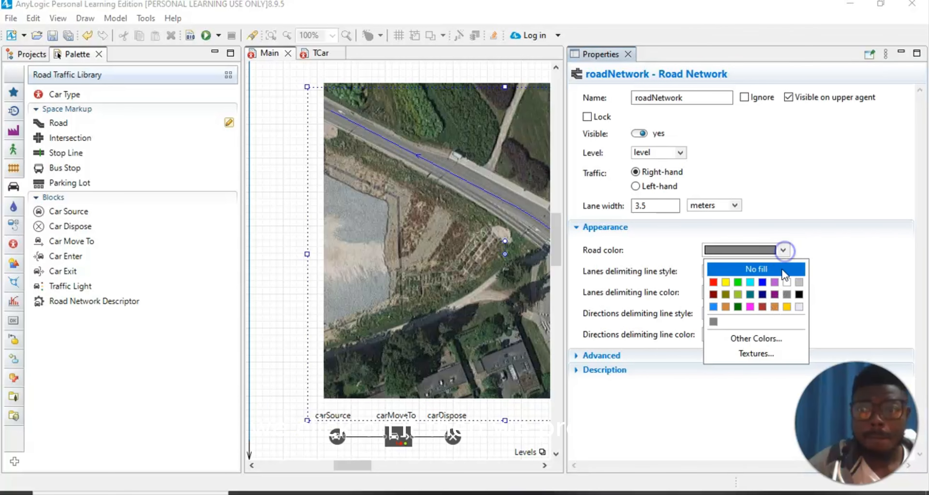
click(762, 351)
click(478, 119)
click(447, 108)
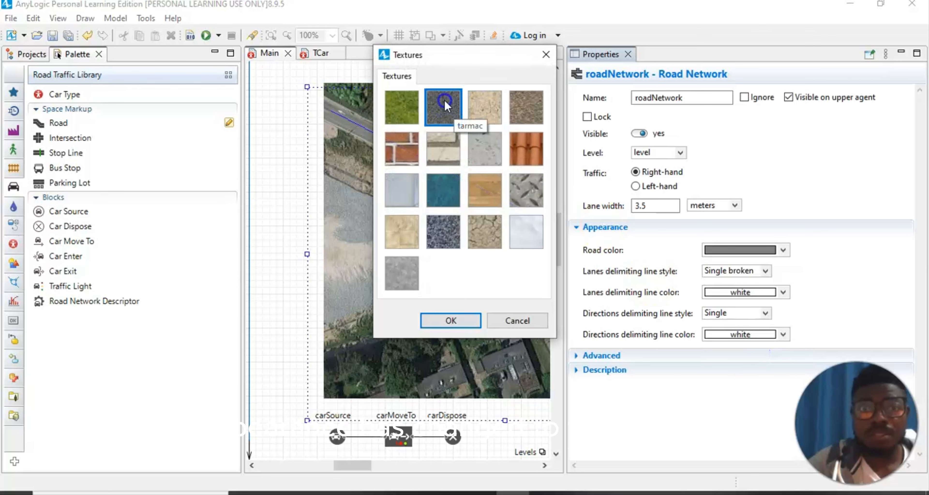
click(447, 321)
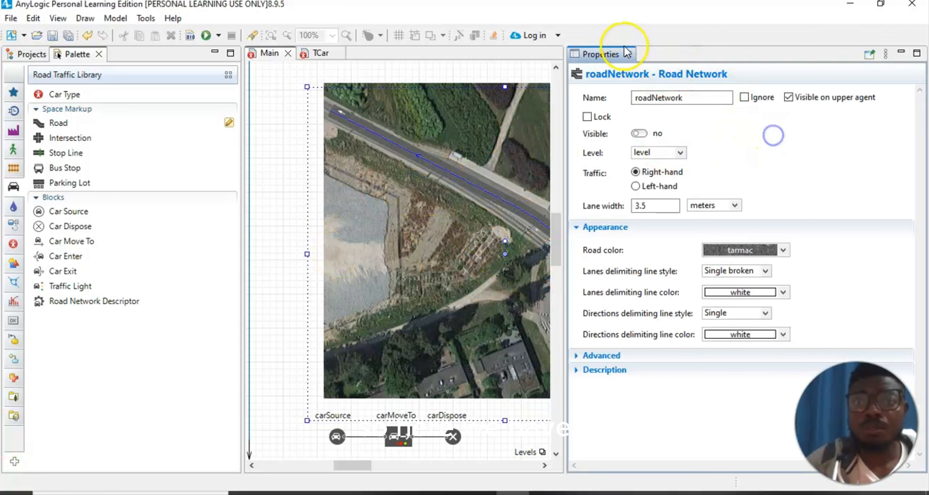
click(628, 54)
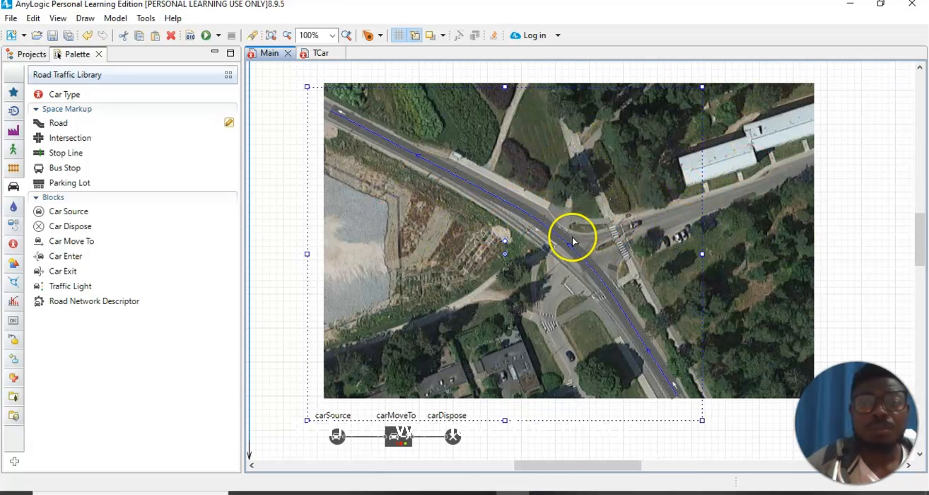
Set the Z position of the aerial image to -1, lock the image and close its properties.
click(738, 192)
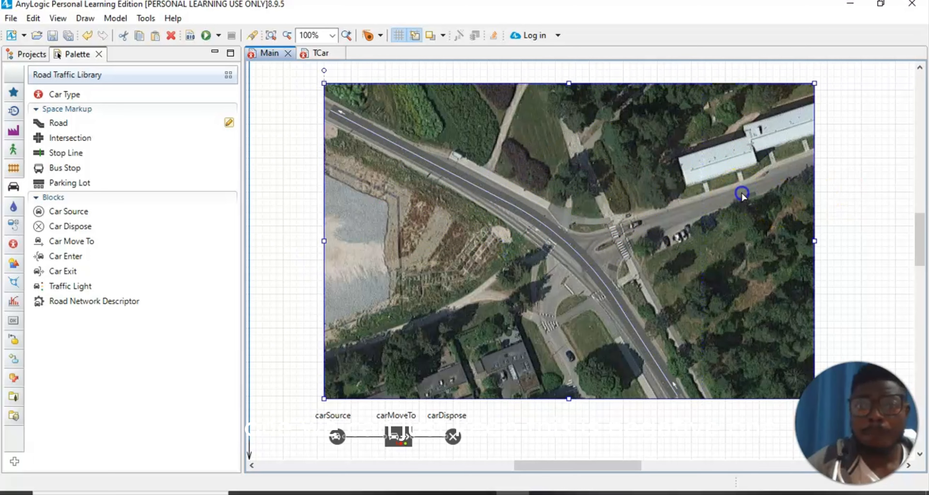
click(66, 19)
click(80, 49)
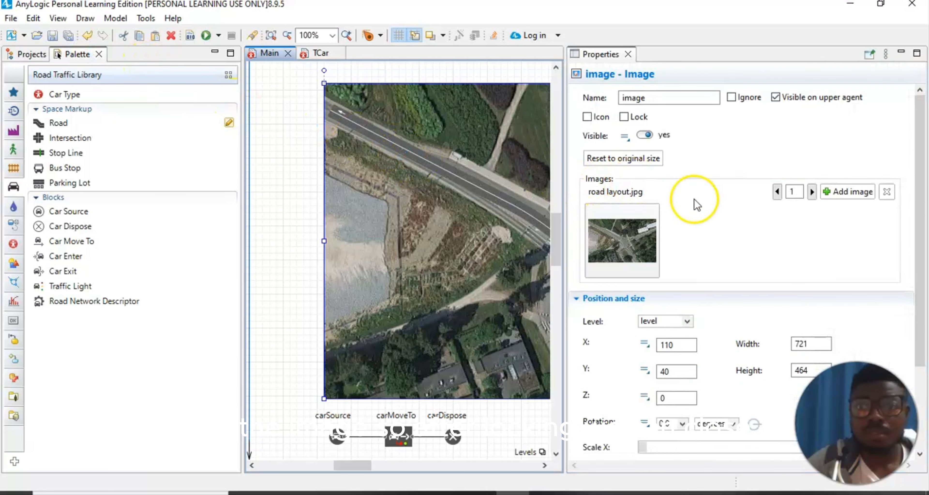
double_click(675, 397)
key(BackSpace)
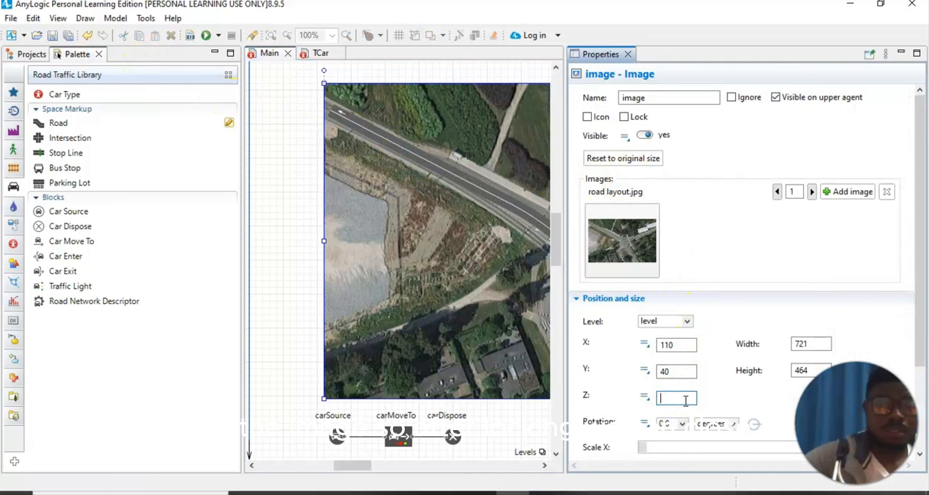
text(-1)
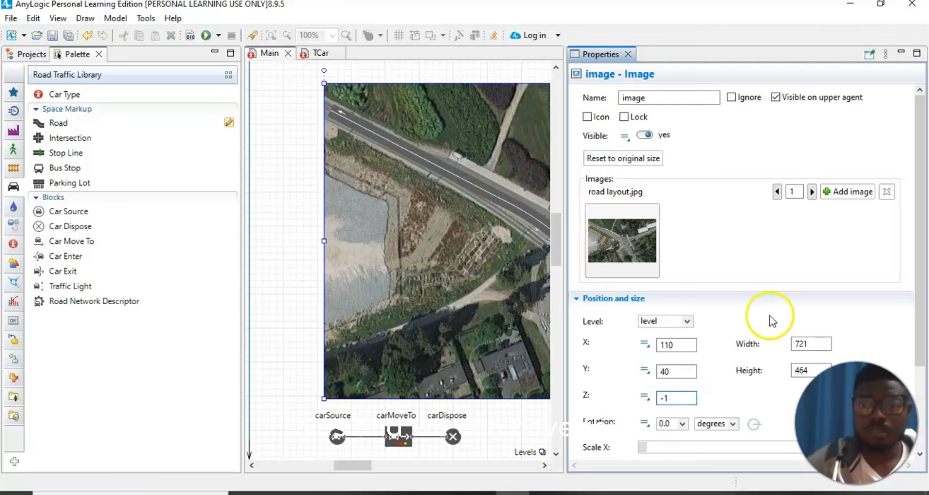
click(824, 251)
click(638, 118)
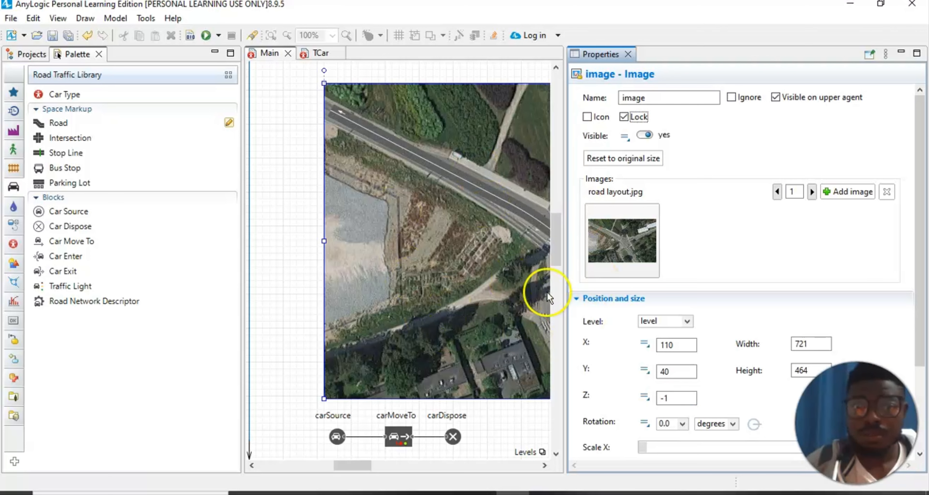
click(628, 55)
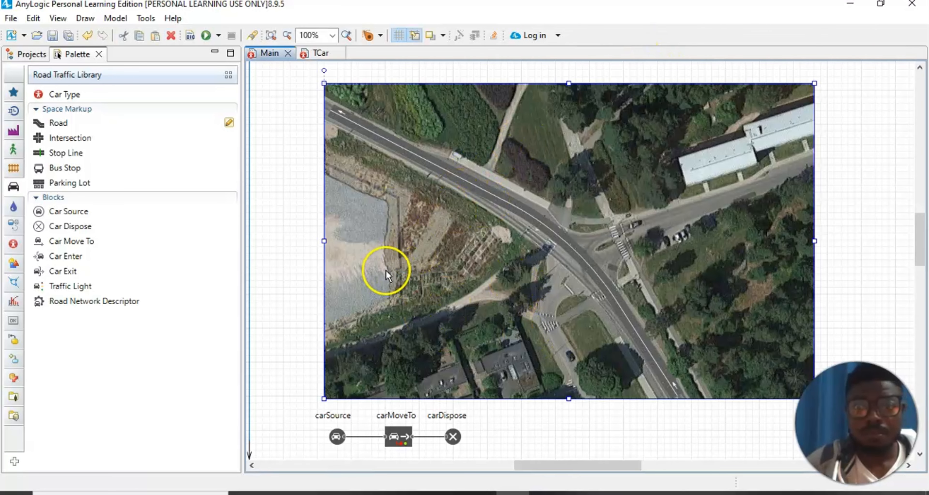
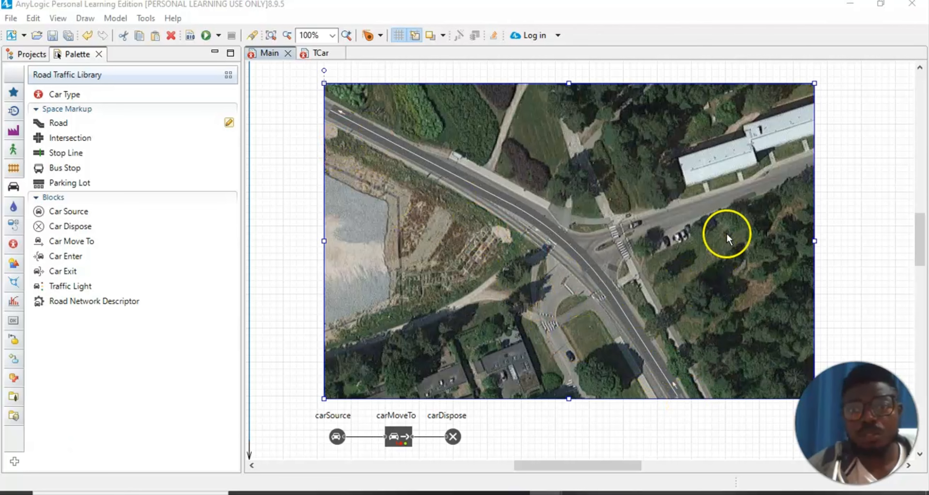
Draw a road along the eastern street from the aerial image's edge to the main road, joining it at the junction.
double_click(57, 123)
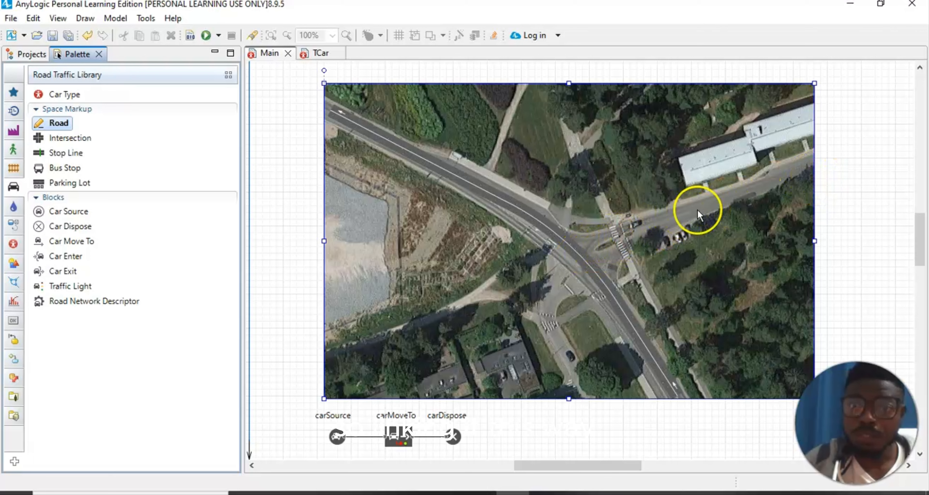
click(813, 172)
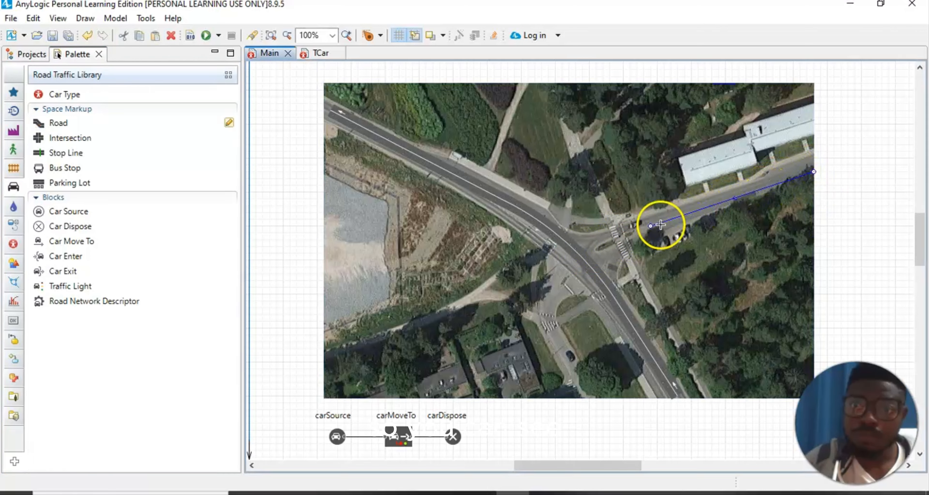
click(581, 257)
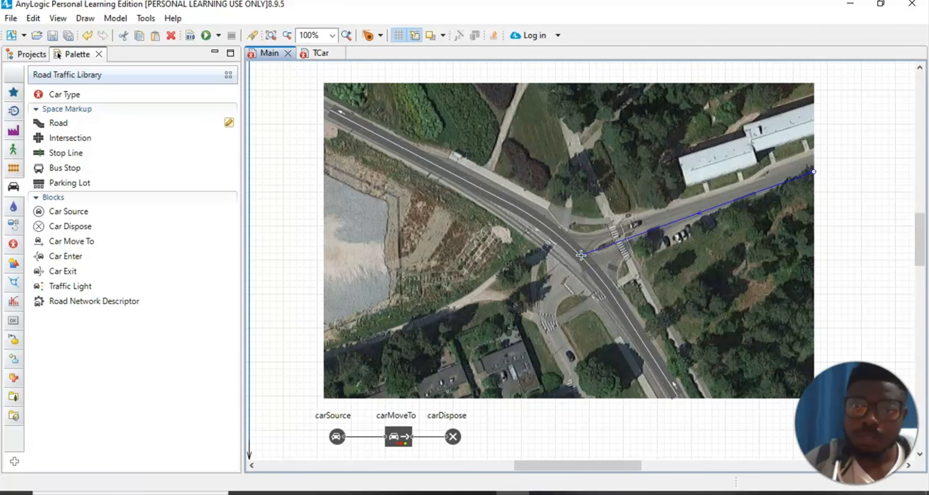
double_click(581, 256)
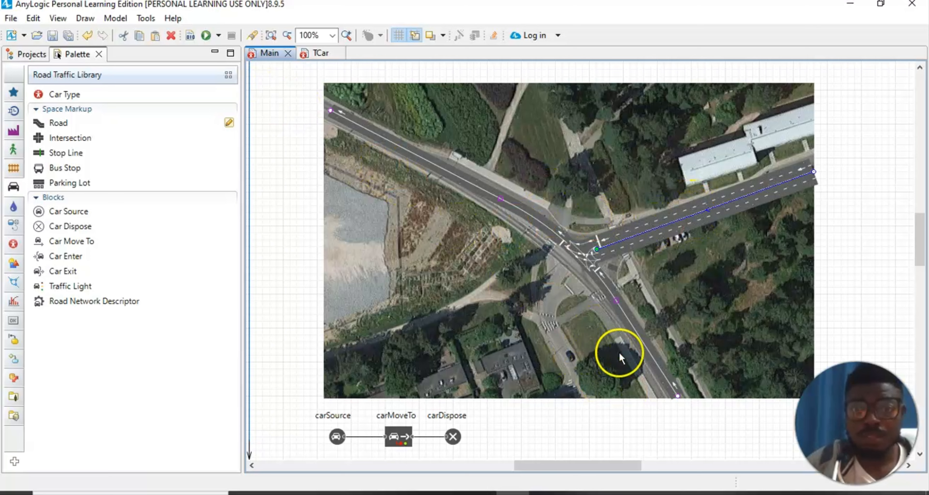
Set the eastern road's number of forward lanes and number of backward lanes to 1 each.
click(680, 213)
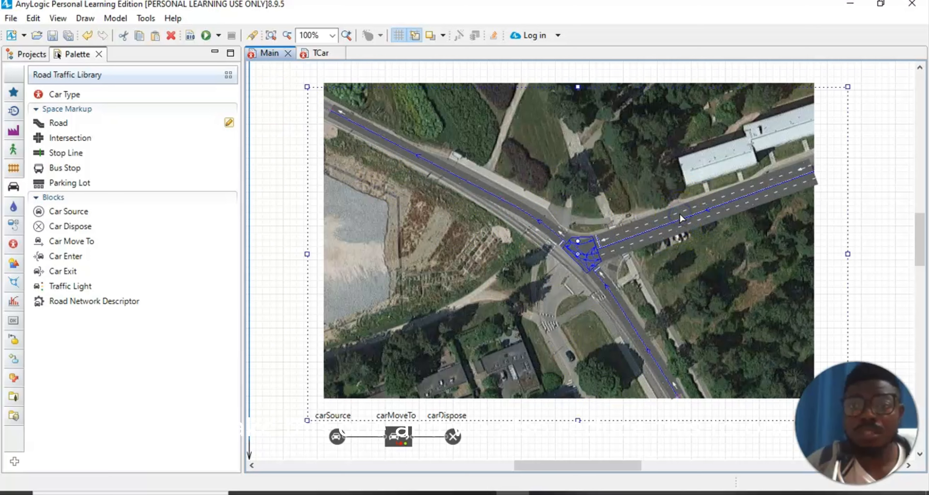
click(678, 220)
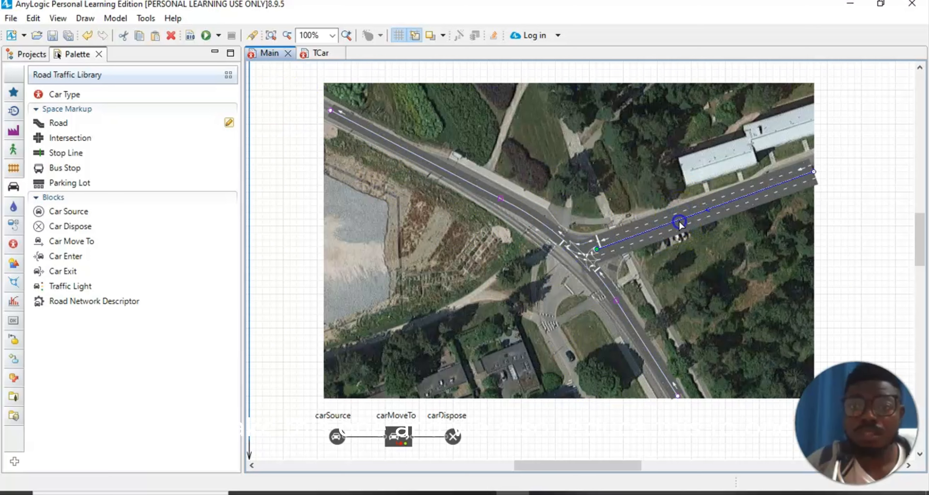
click(65, 21)
click(86, 41)
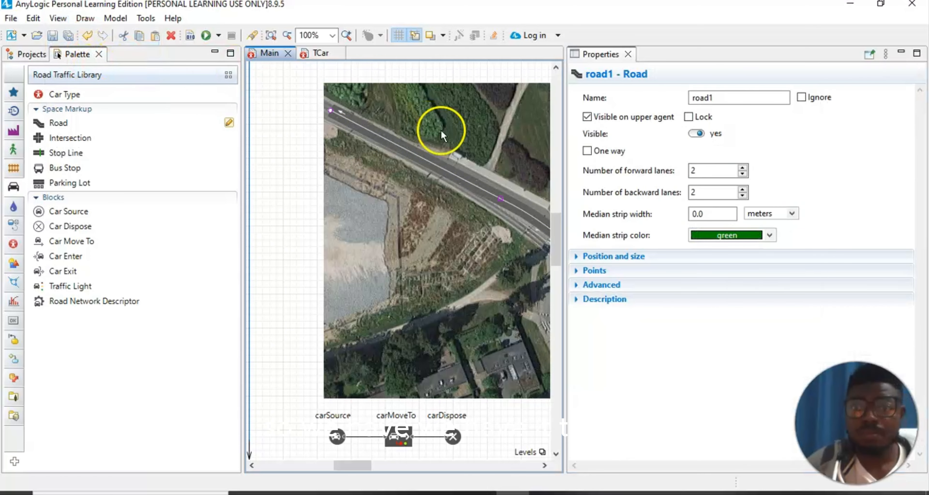
click(743, 173)
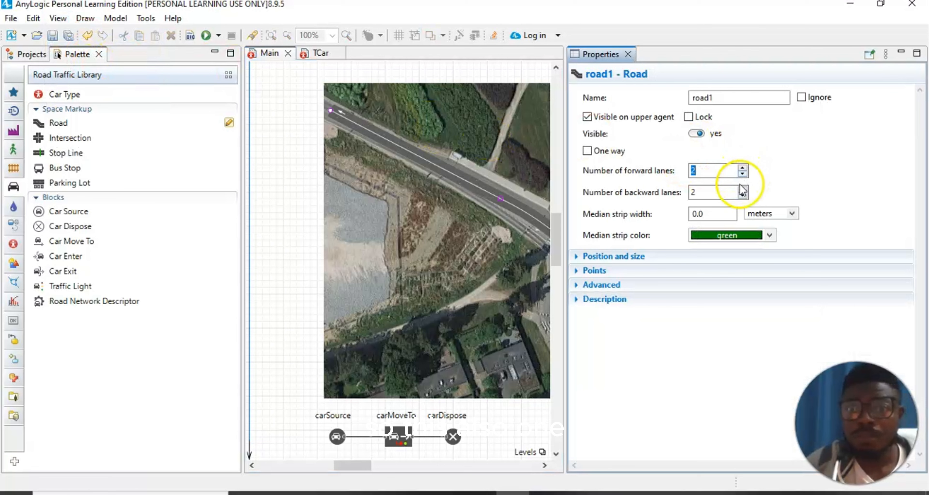
click(742, 195)
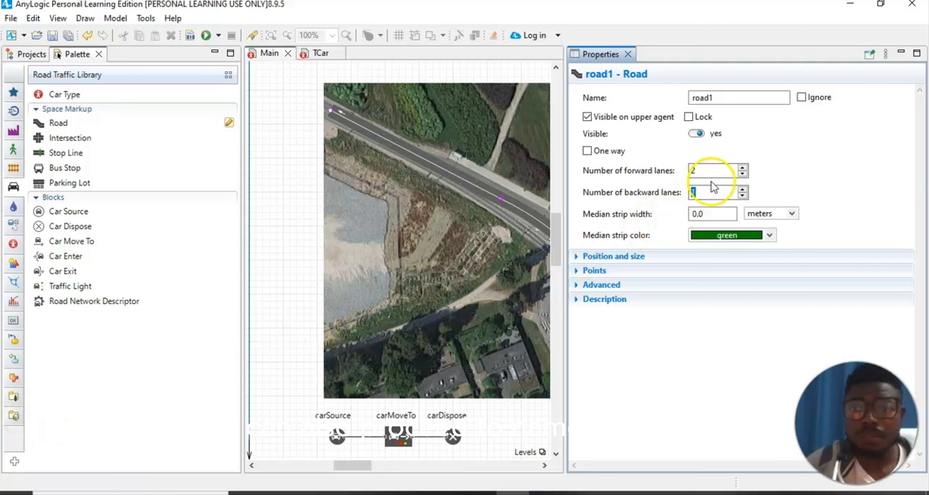
click(743, 173)
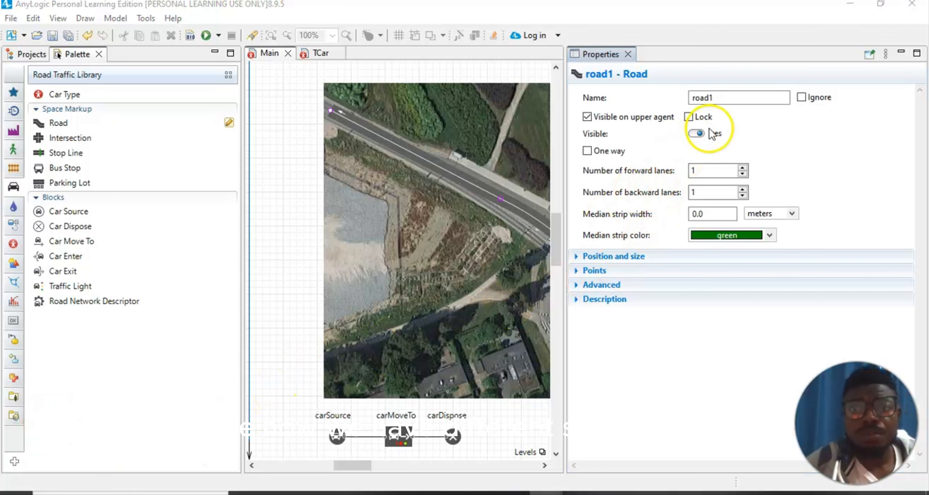
Rename the eastern road as roadEast.
click(725, 99)
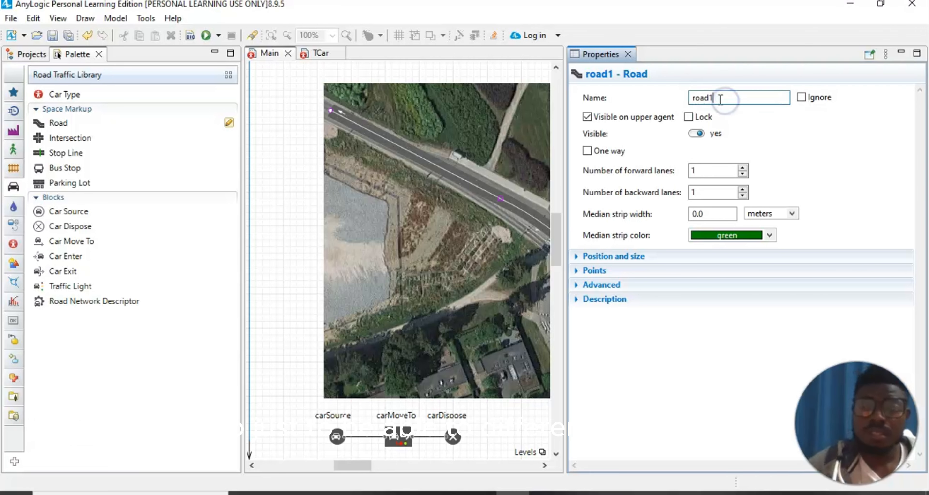
text(E)
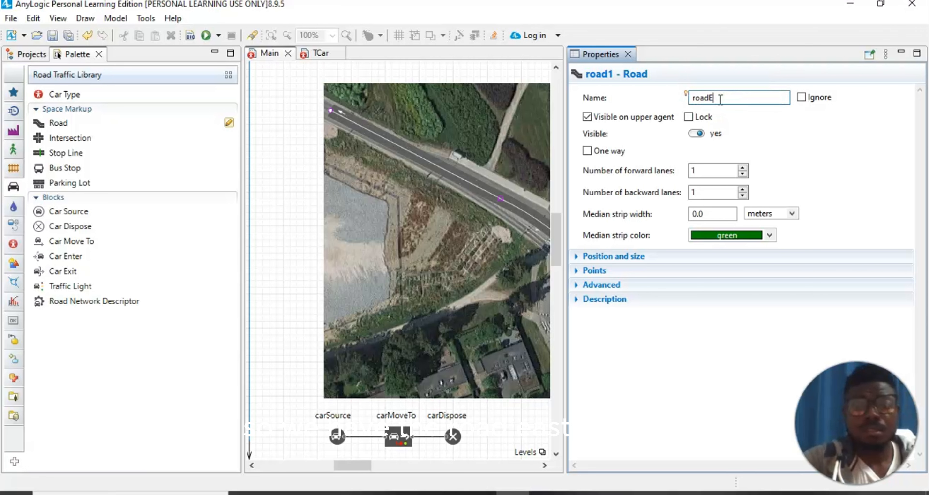
text(ast)
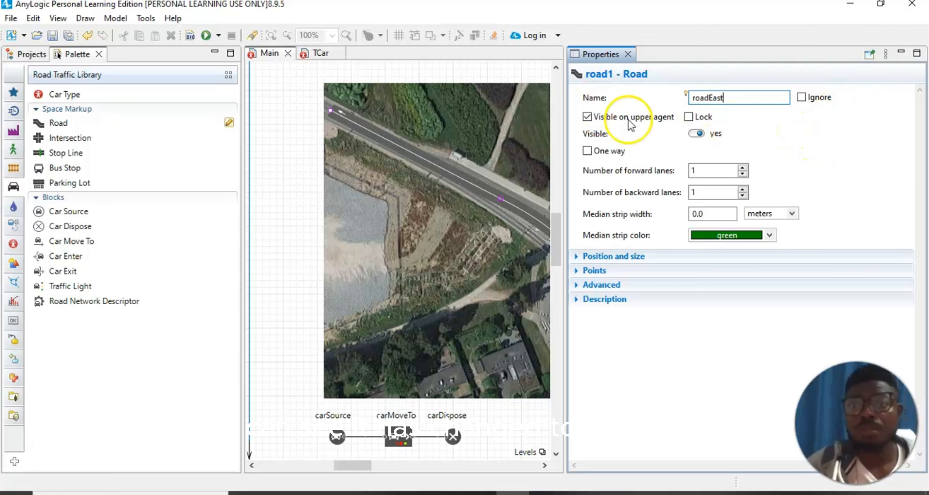
Apply the eastern road's new name and rename the road running south from the junction as roadSouth, closing its properties.
click(780, 142)
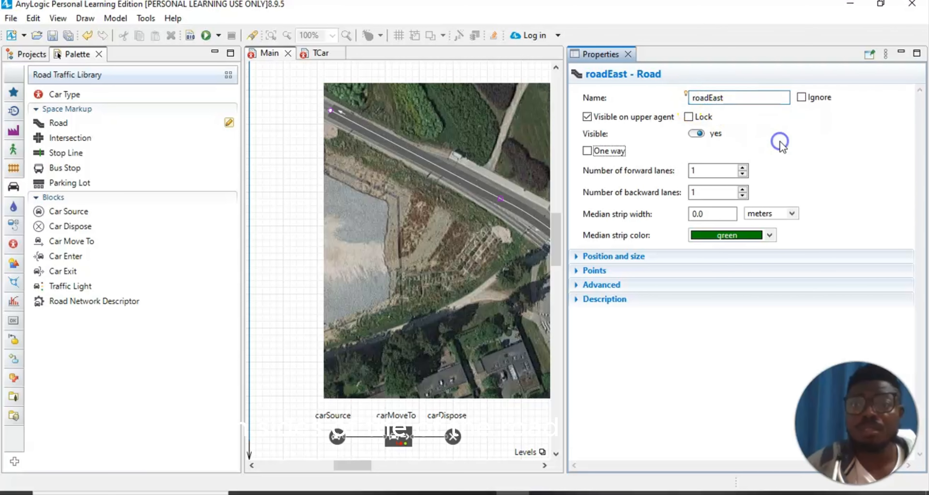
click(628, 55)
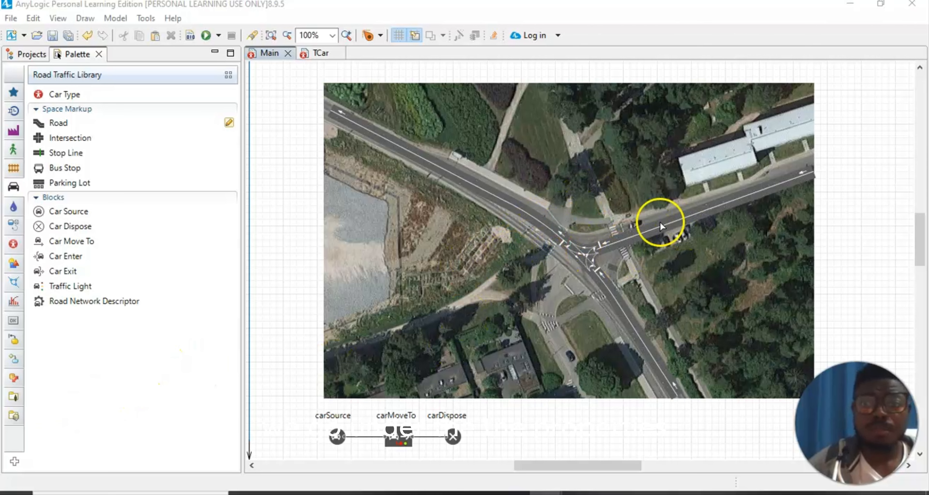
click(643, 341)
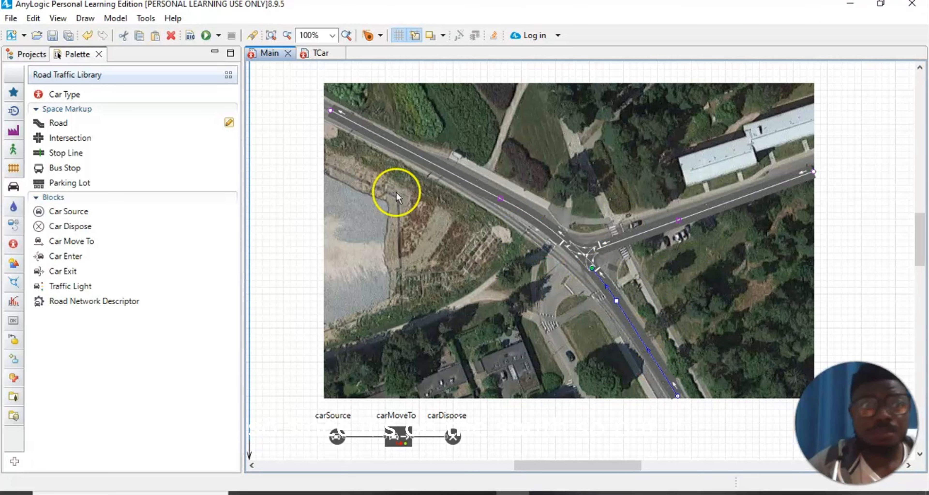
click(58, 19)
mouse_move(85, 18)
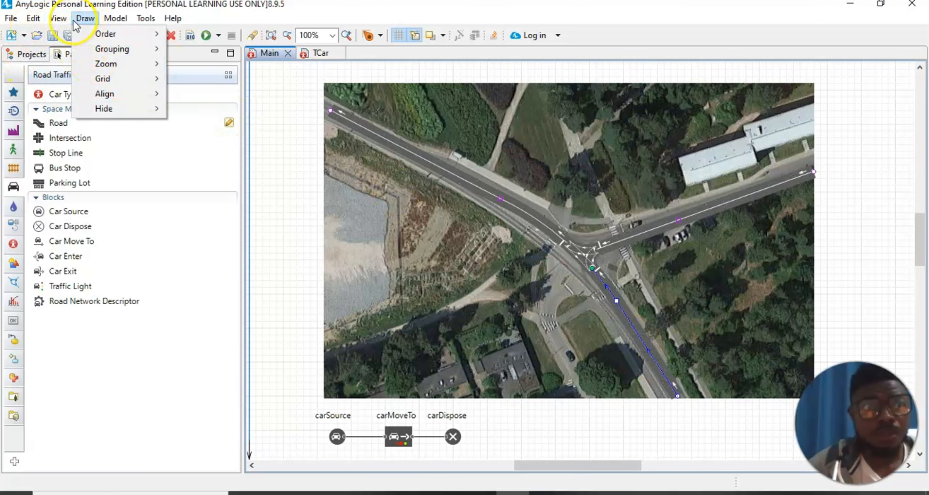
click(72, 47)
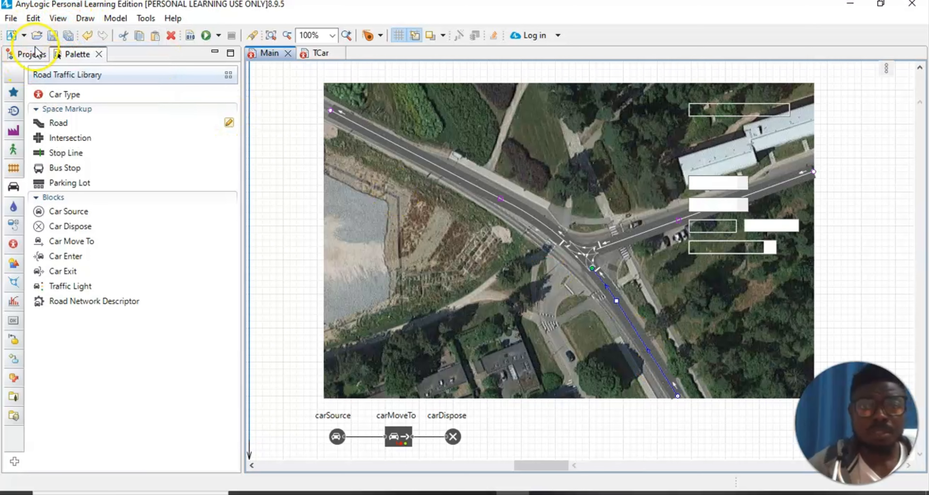
click(720, 97)
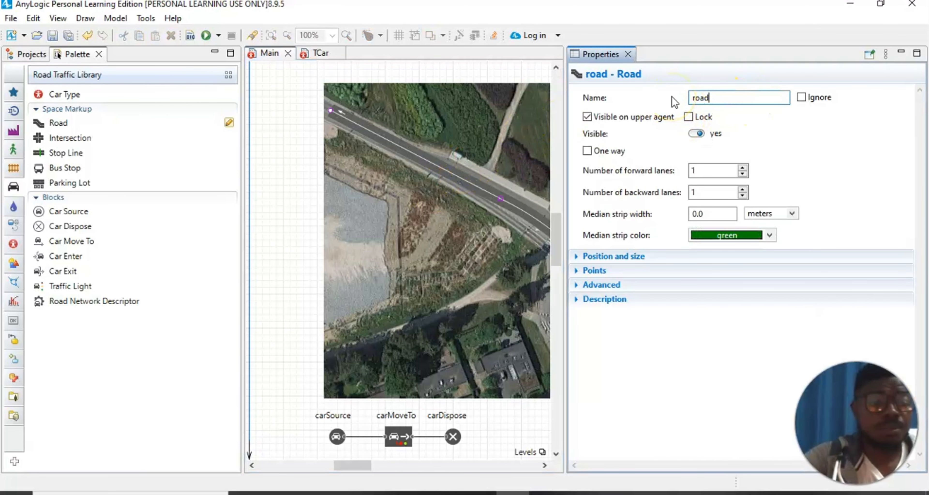
text(South)
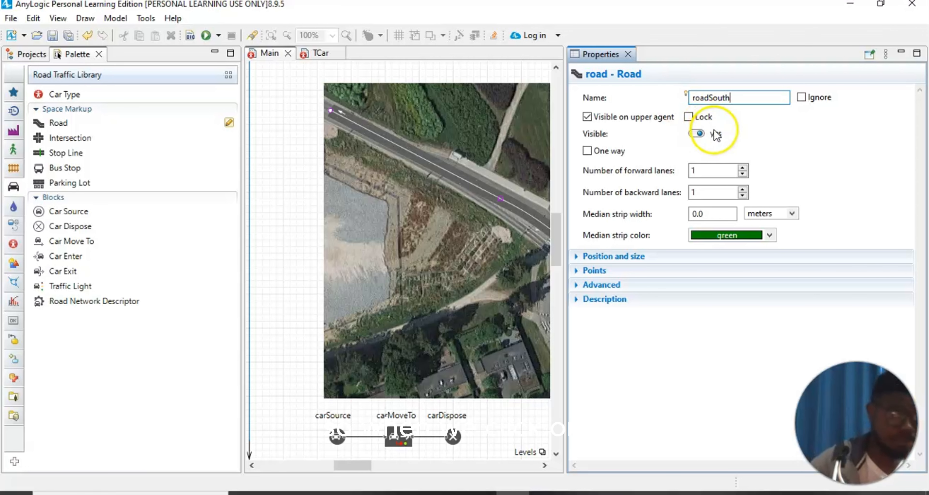
click(848, 166)
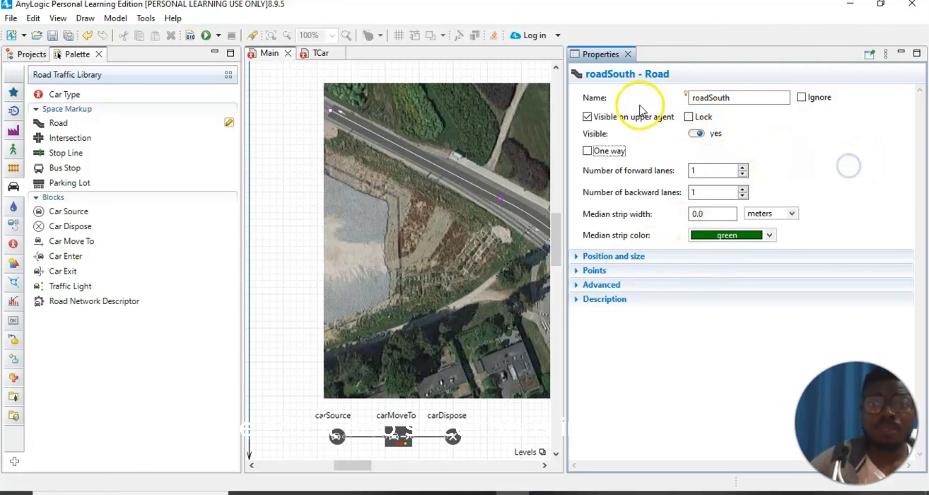
click(628, 55)
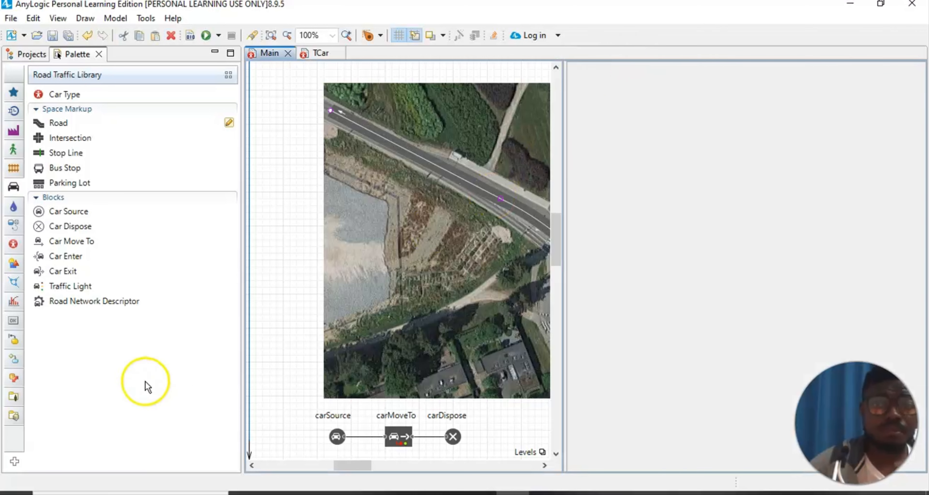
Rename the road running northwest from the junction as roadNorth and close its properties.
click(479, 189)
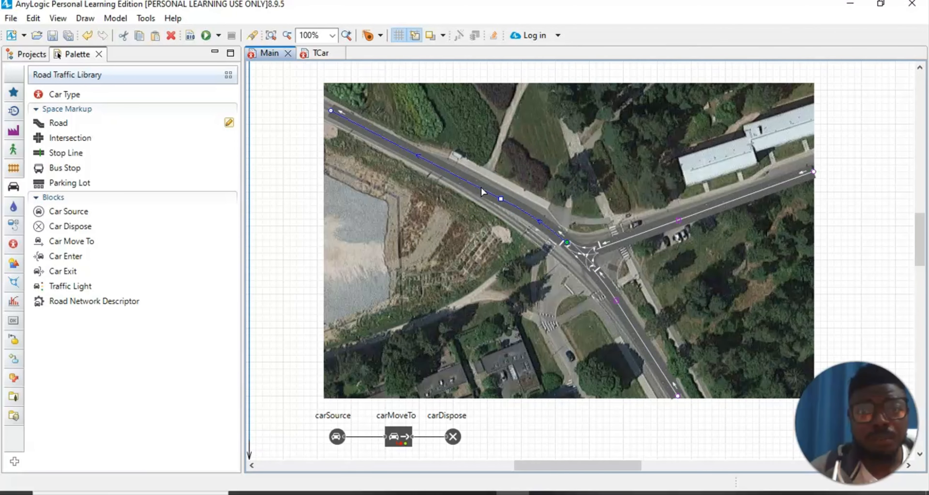
click(62, 18)
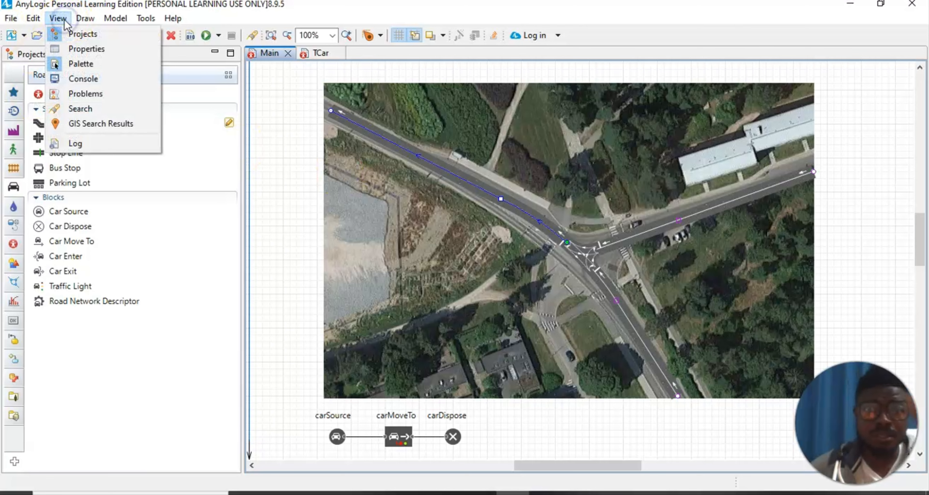
click(137, 64)
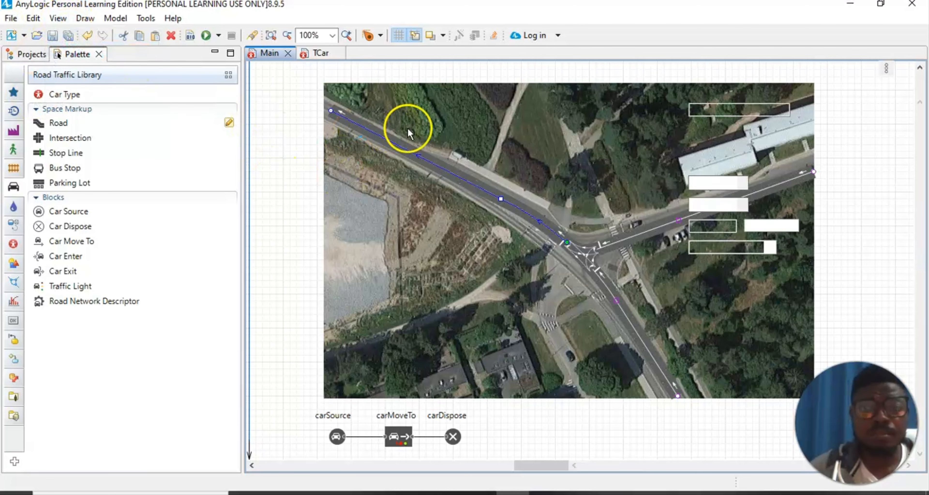
click(730, 96)
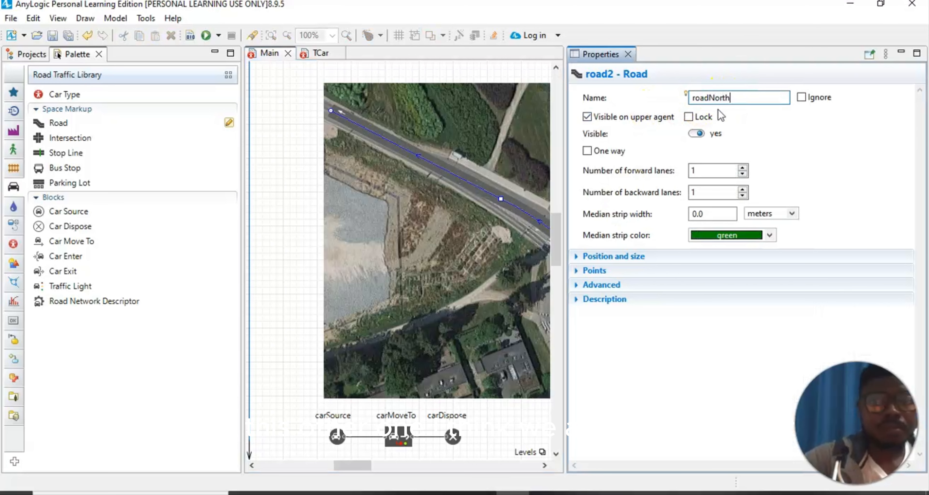
click(794, 140)
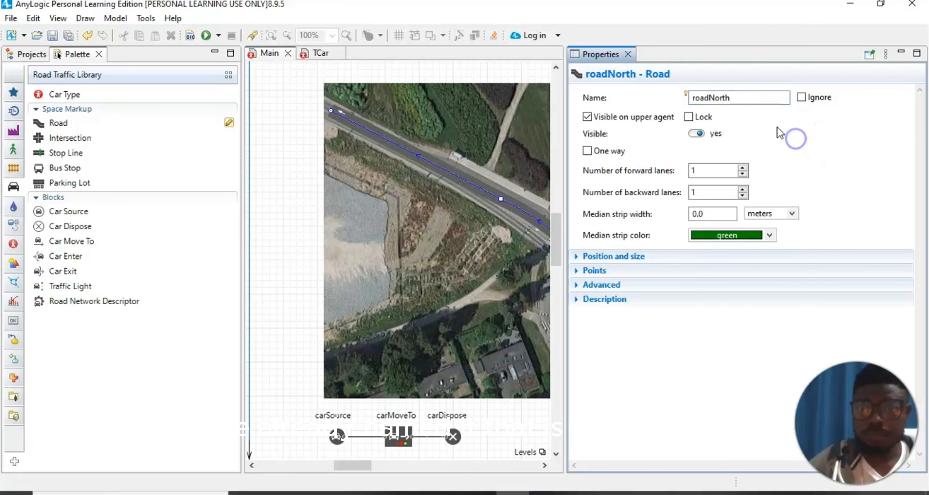
click(627, 55)
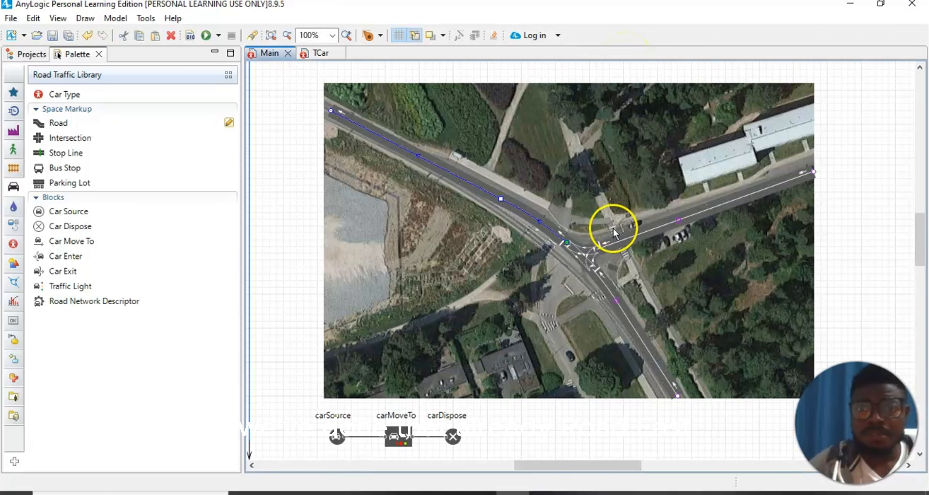
Check the name and lane settings in the eastern road's properties and close them.
click(677, 224)
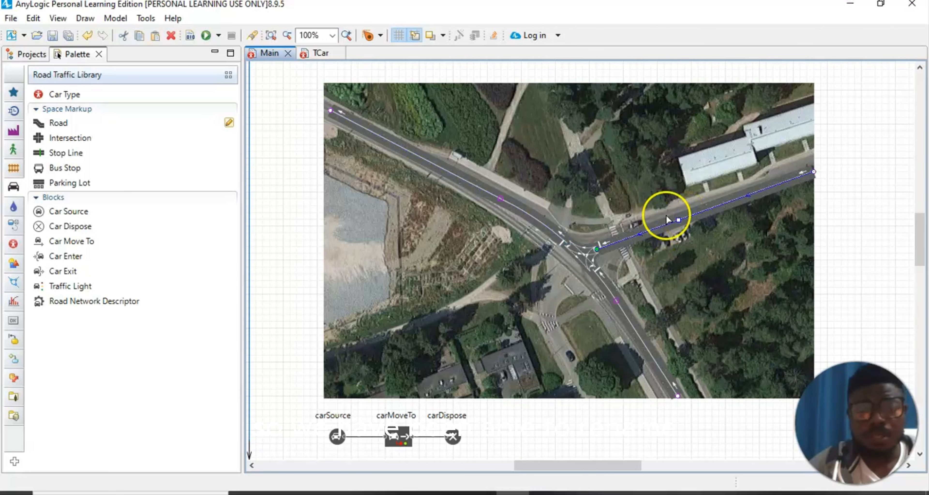
click(58, 18)
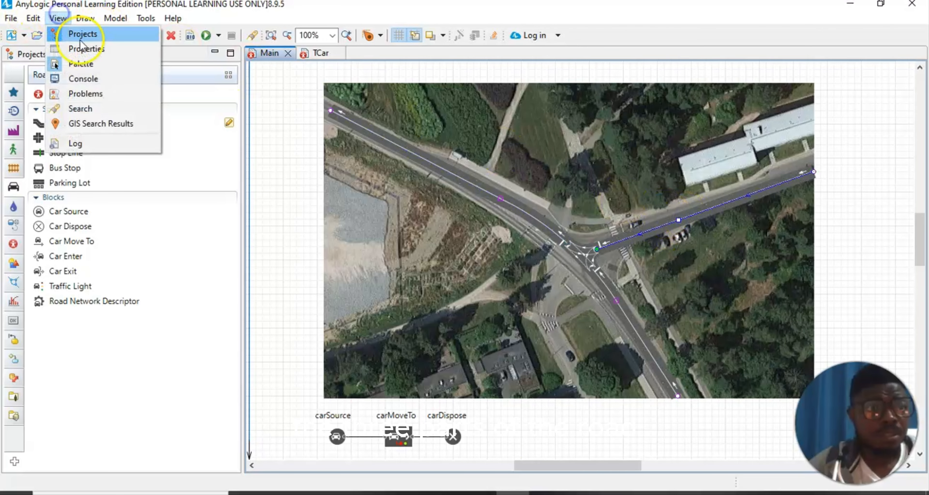
click(100, 51)
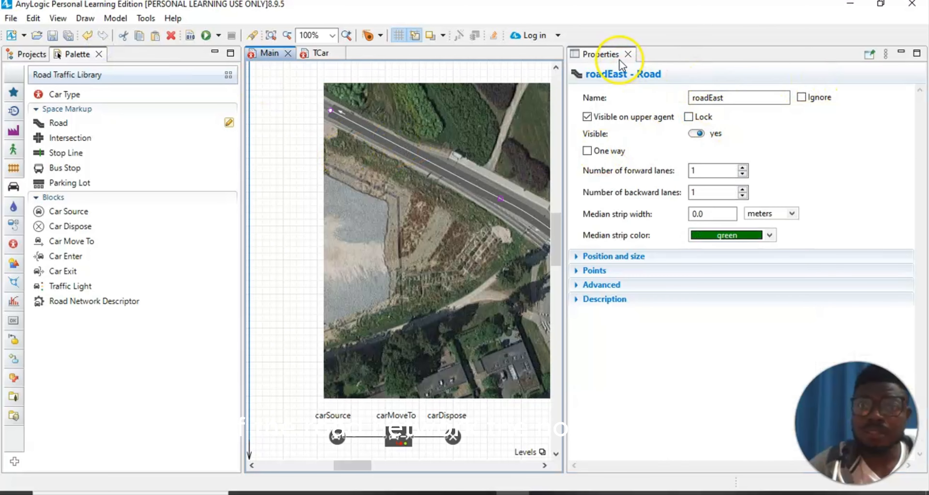
click(628, 54)
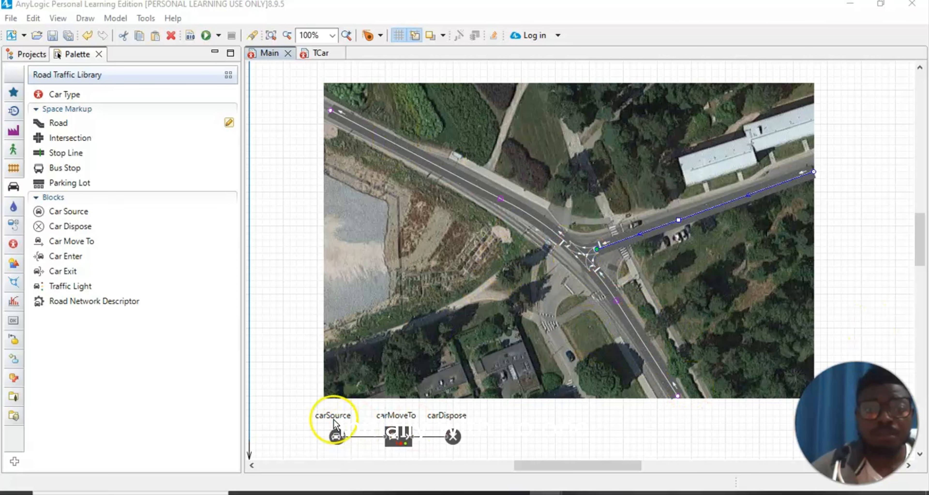
Rename the carSource block as carSourceS and close its properties.
click(324, 415)
click(337, 437)
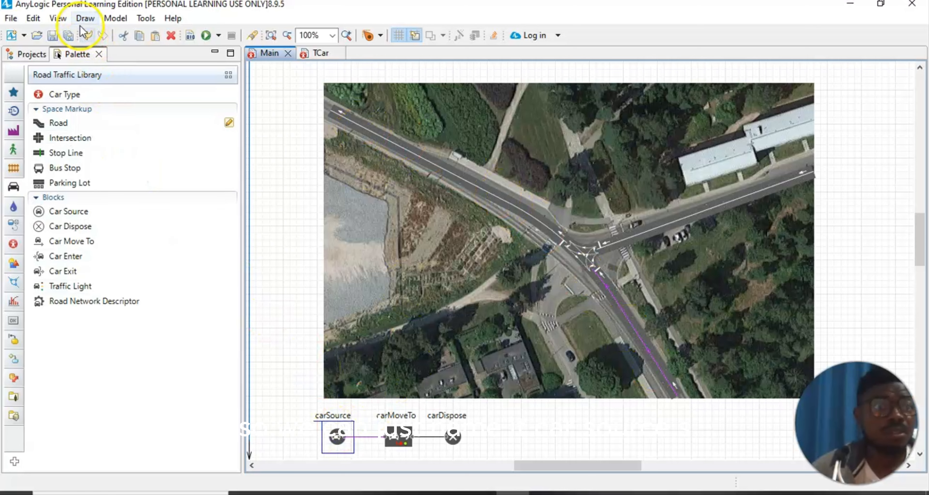
click(74, 18)
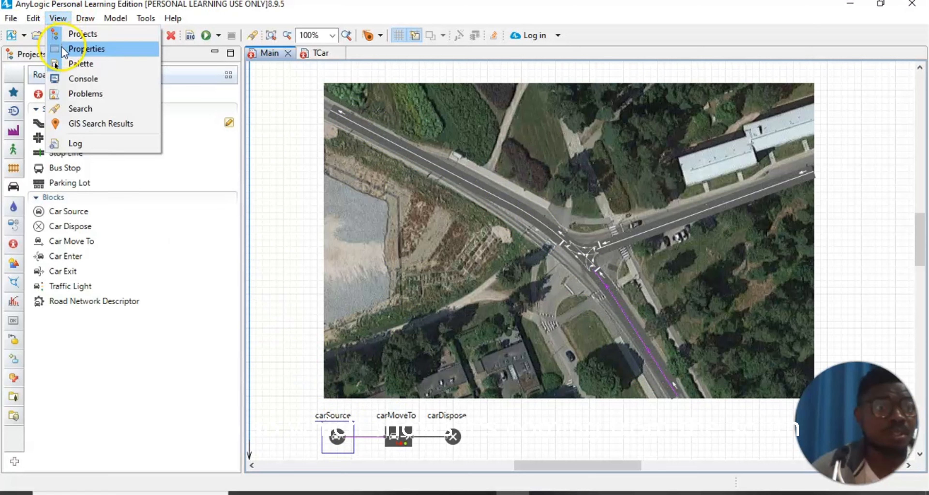
click(82, 55)
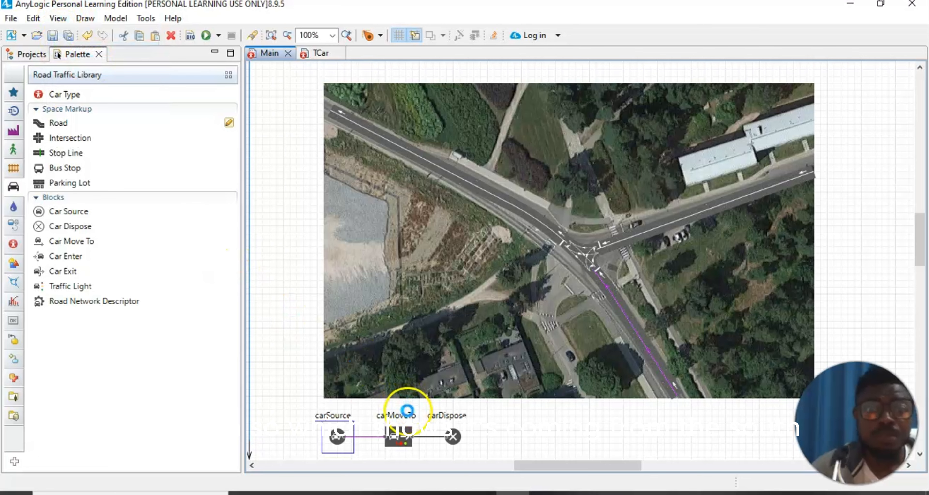
click(336, 436)
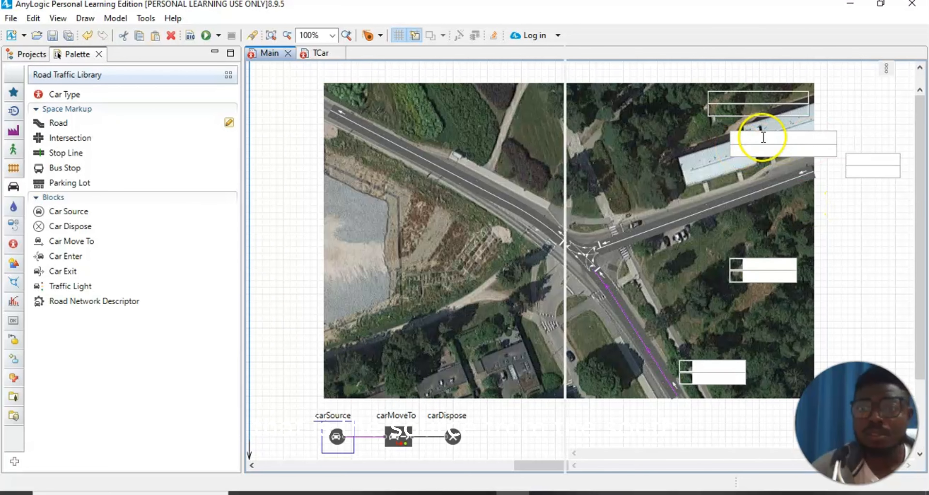
click(770, 96)
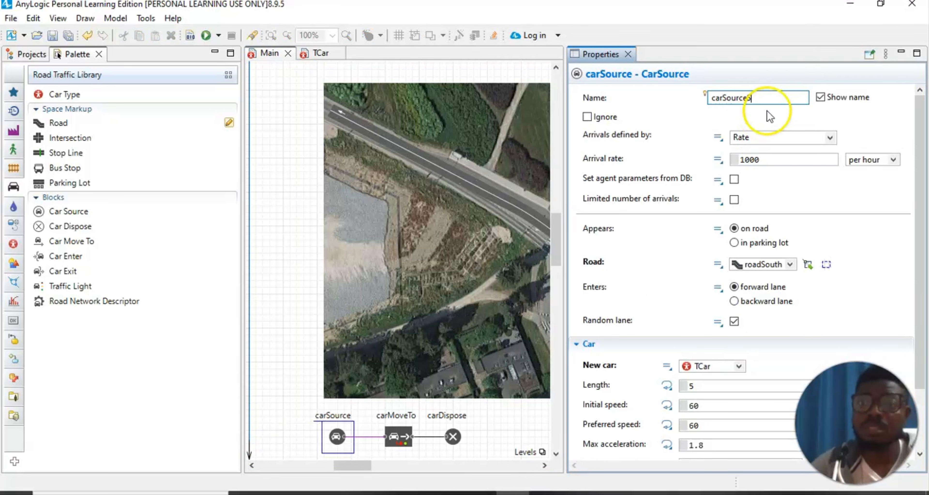
click(849, 233)
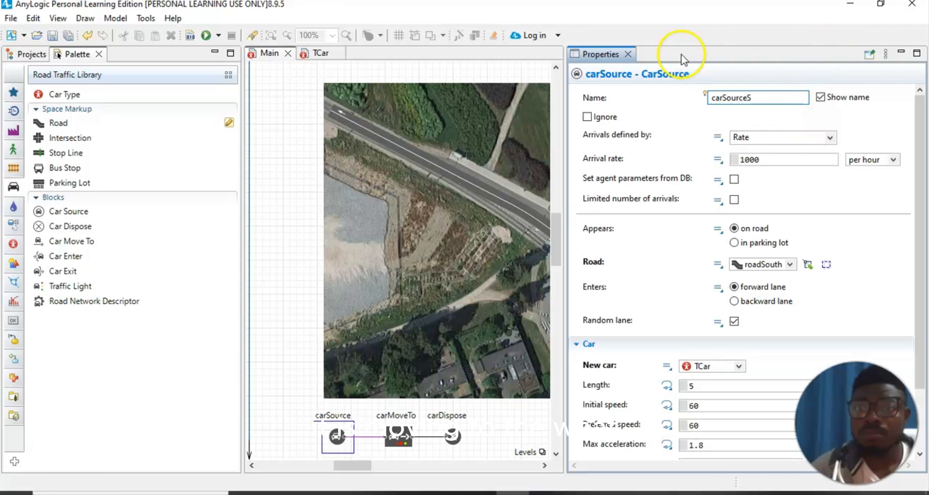
click(632, 55)
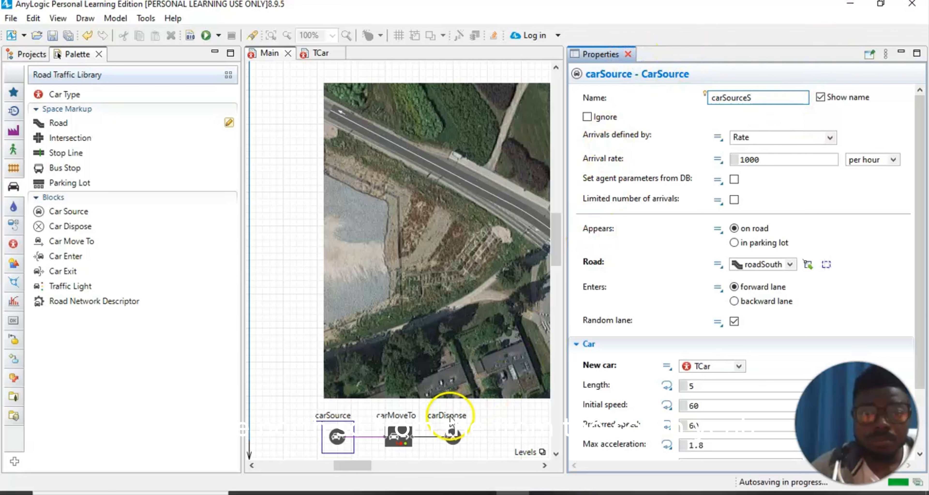
click(627, 54)
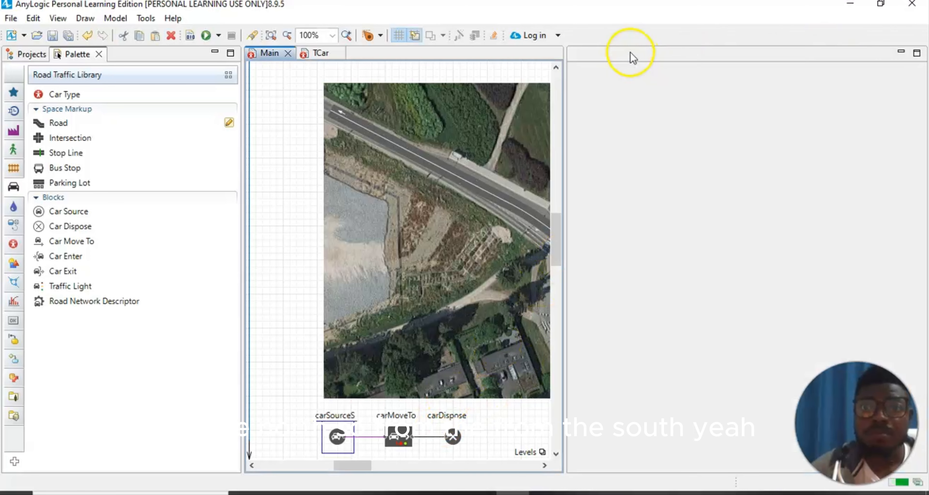
Rename the carMoveTo block as carMoveToN and set roadNorth as the road its cars move to.
click(397, 431)
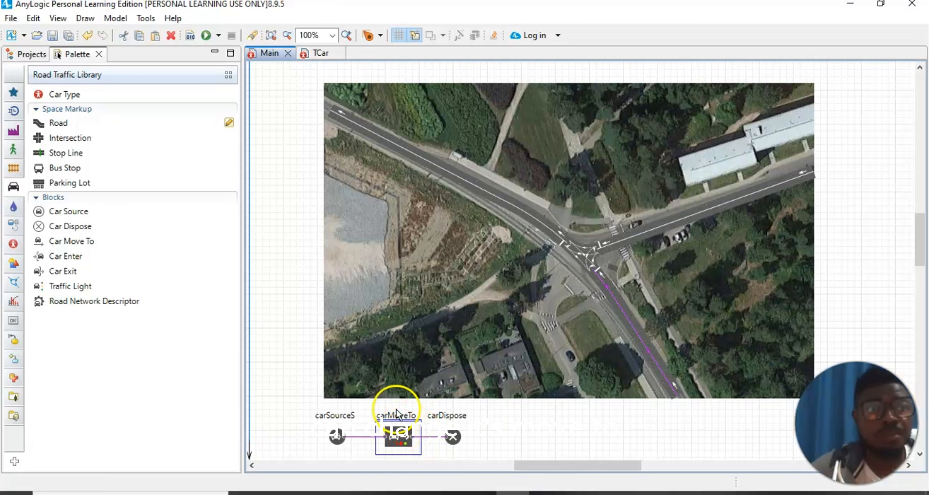
click(64, 18)
click(70, 48)
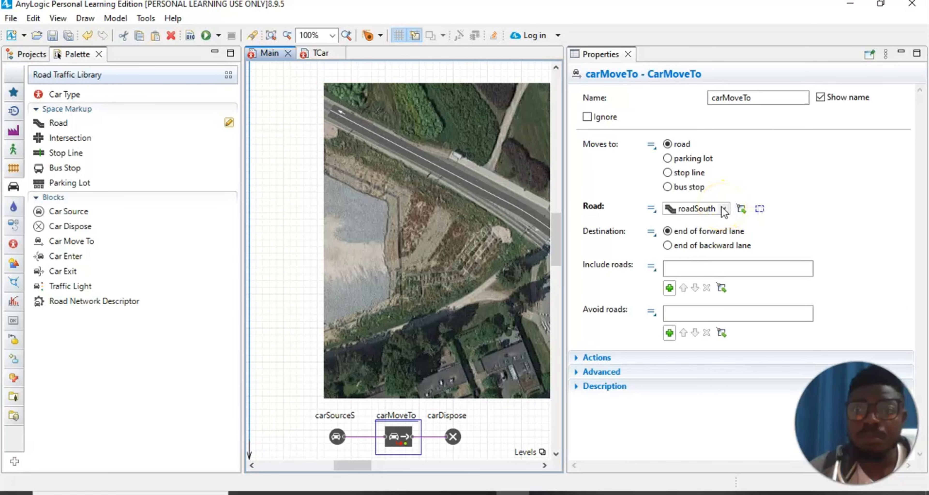
click(768, 96)
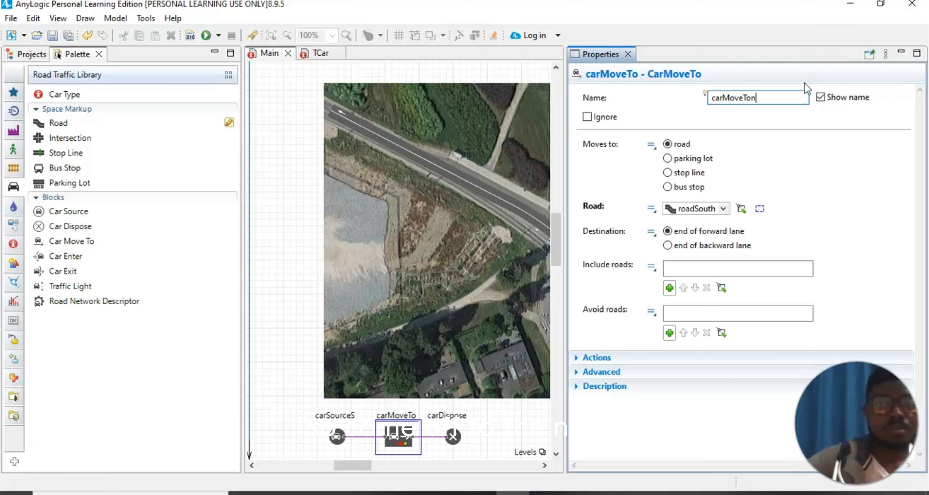
text(n)
key(BackSpace)
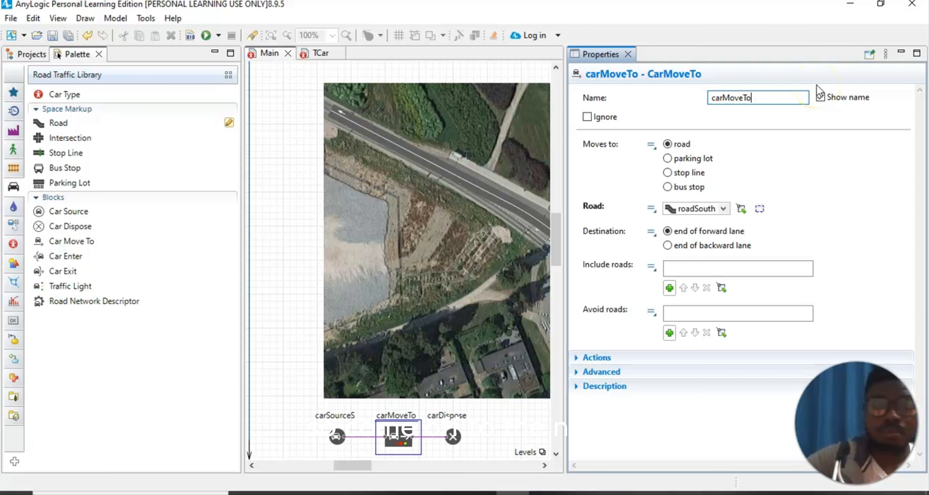
text(n)
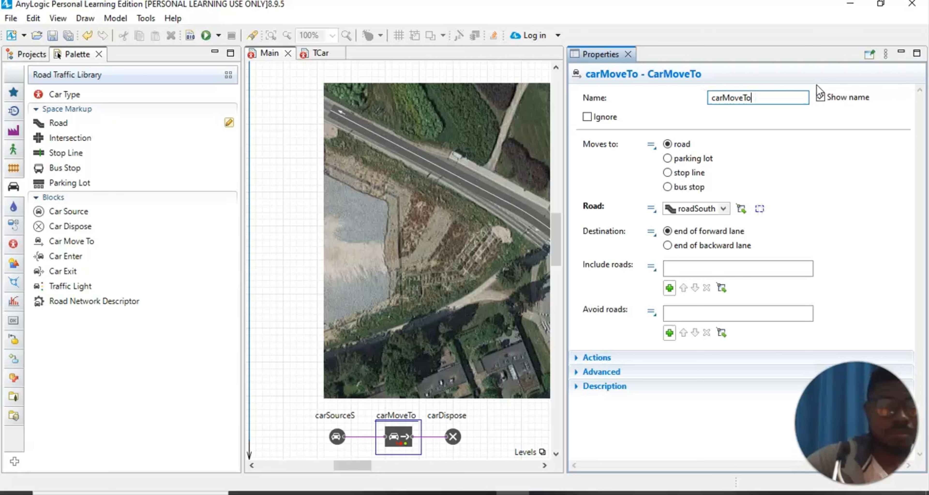
click(820, 96)
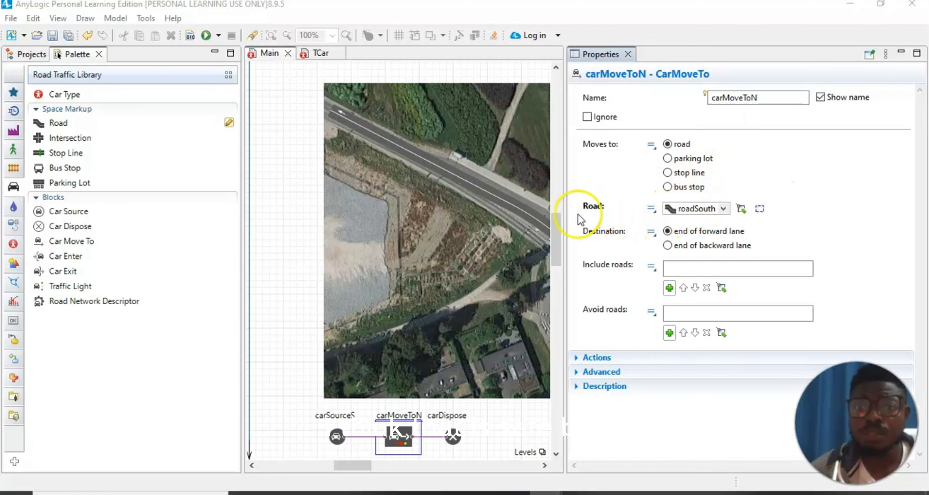
click(724, 209)
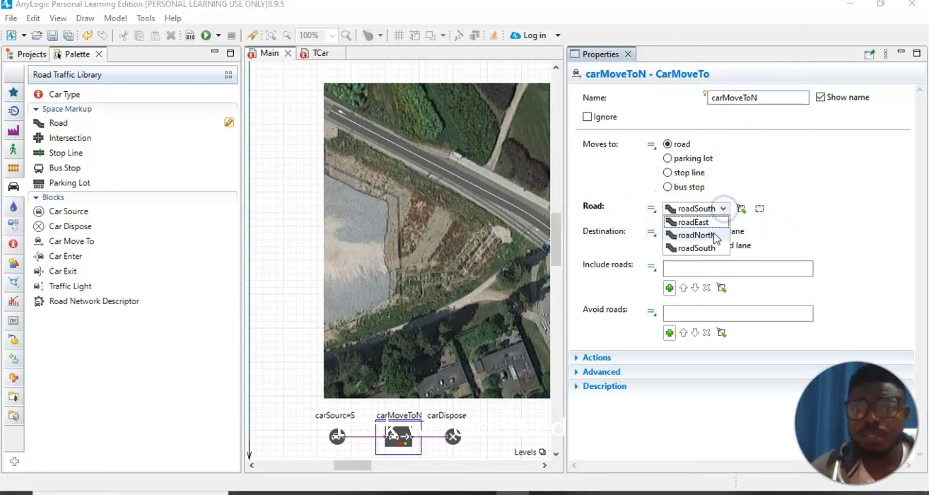
click(712, 236)
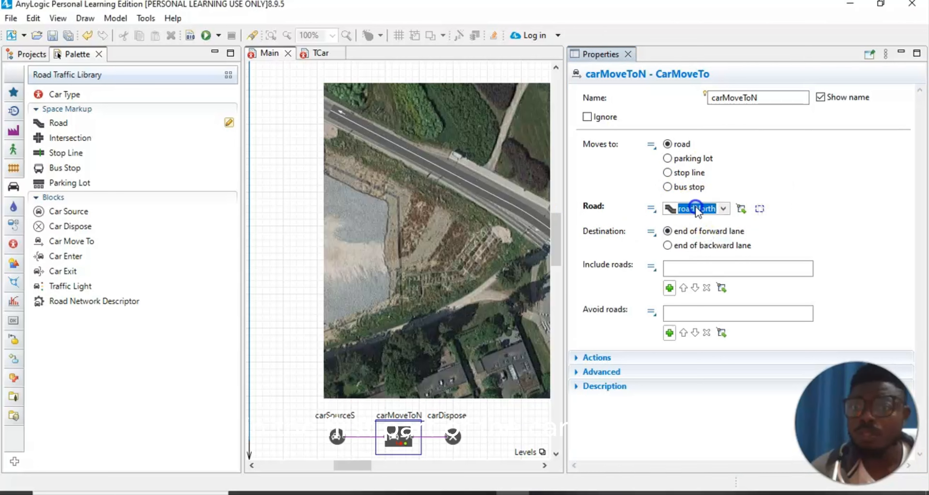
Close the carMoveToN properties, and set roadSouth as the road where carSourceS cars appear.
click(795, 151)
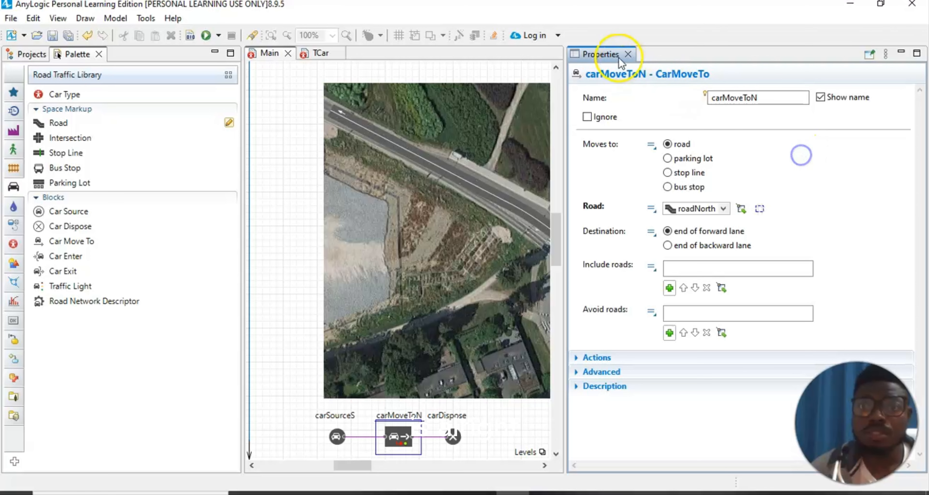
click(628, 54)
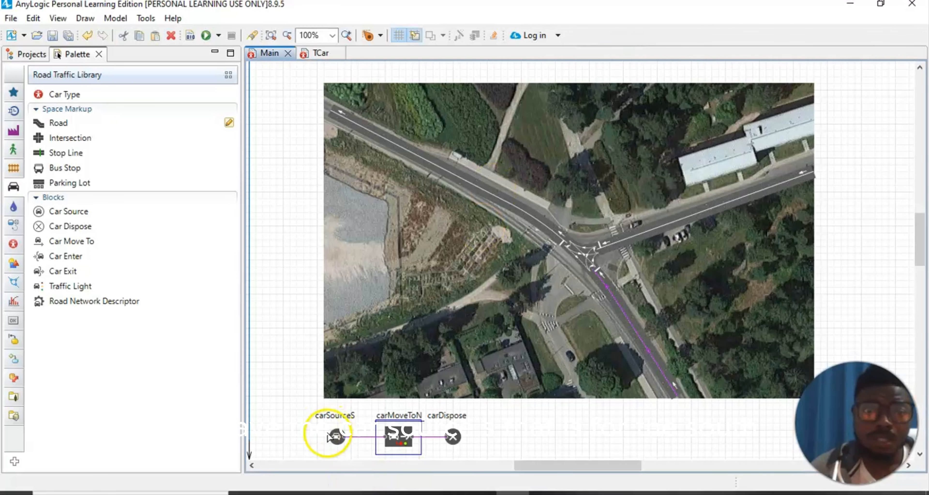
click(335, 437)
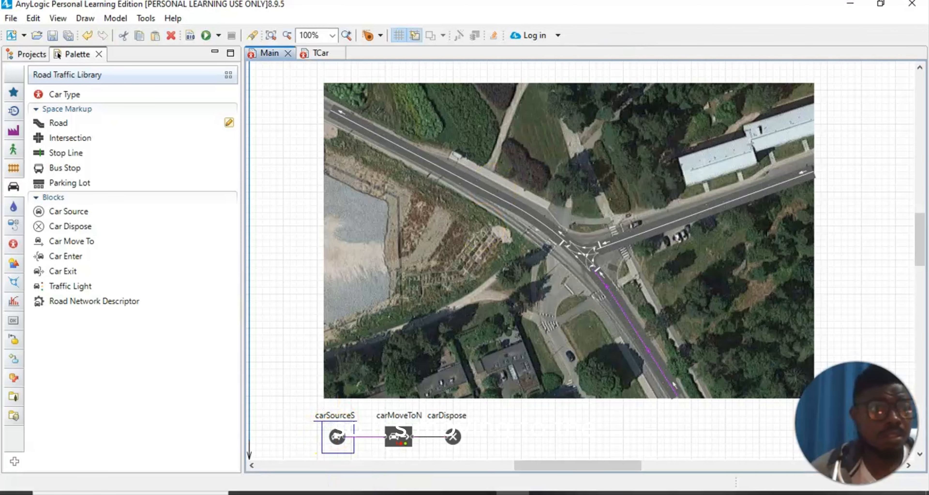
click(58, 18)
click(69, 49)
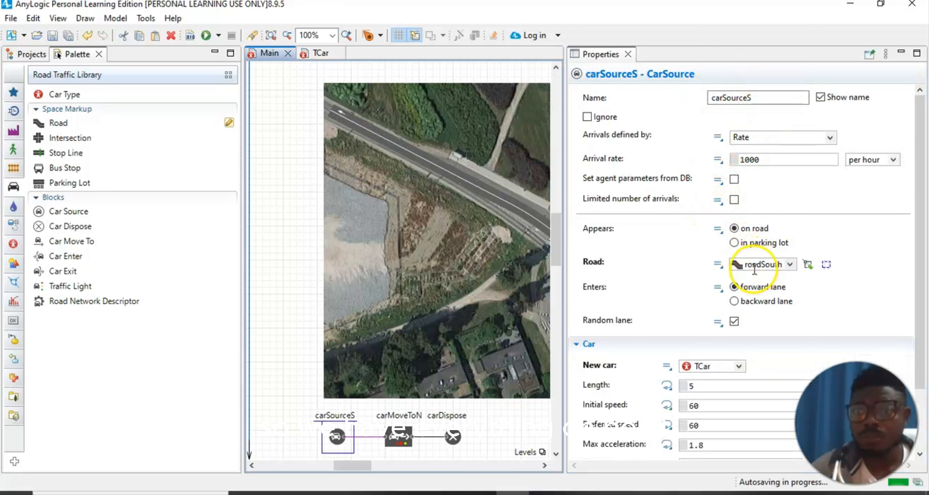
click(789, 265)
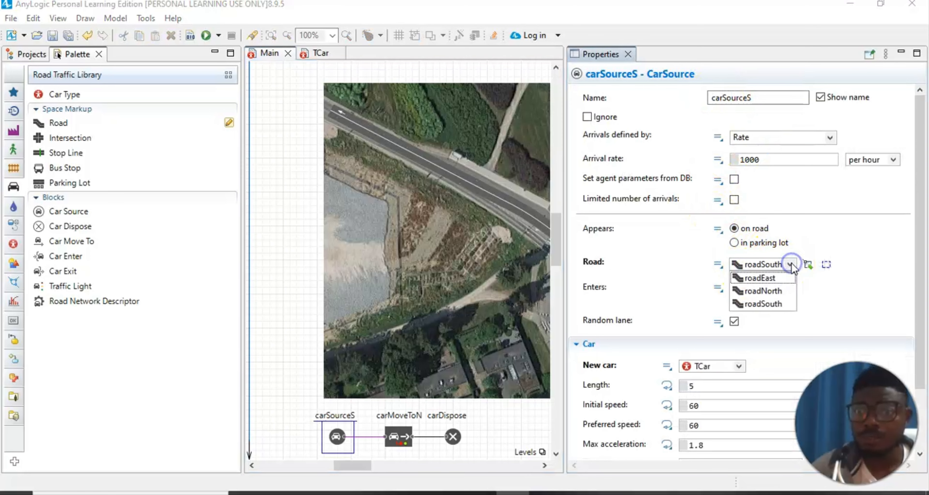
click(779, 304)
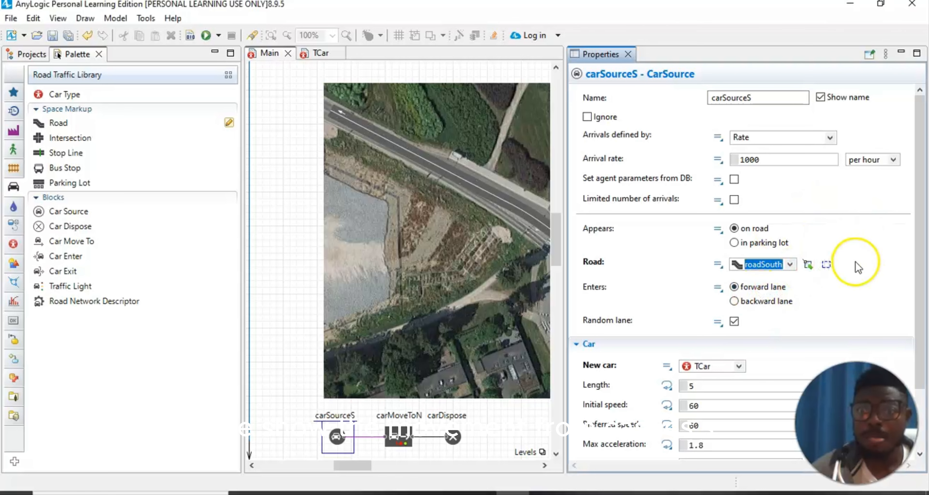
click(870, 259)
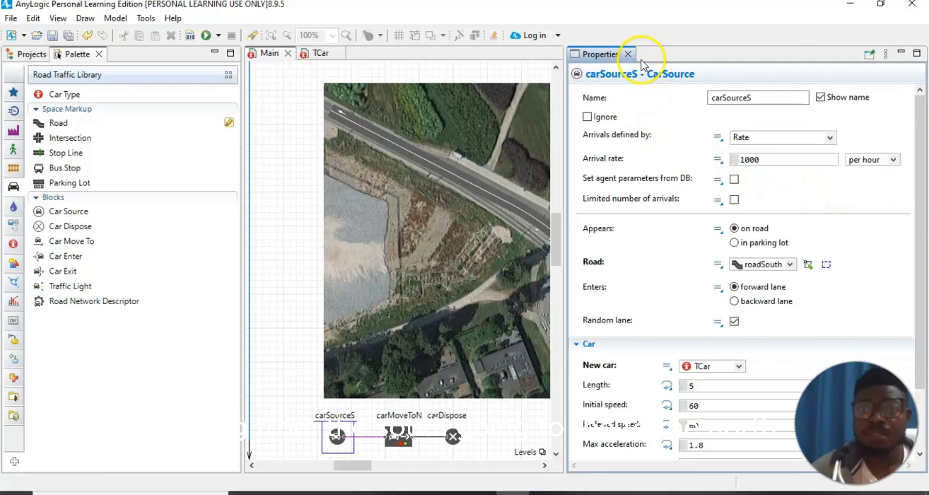
click(627, 55)
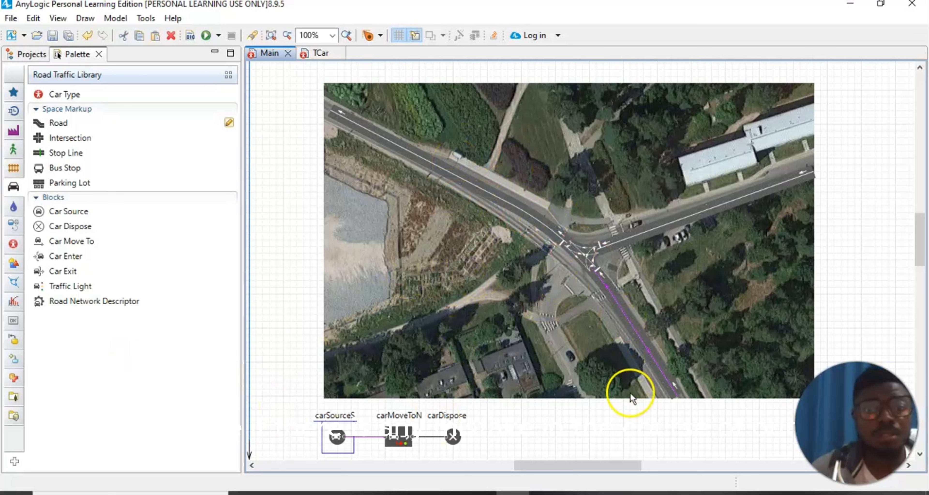
Run the simulation to check the cars driving from roadSouth to roadNorth, and close its window.
click(206, 36)
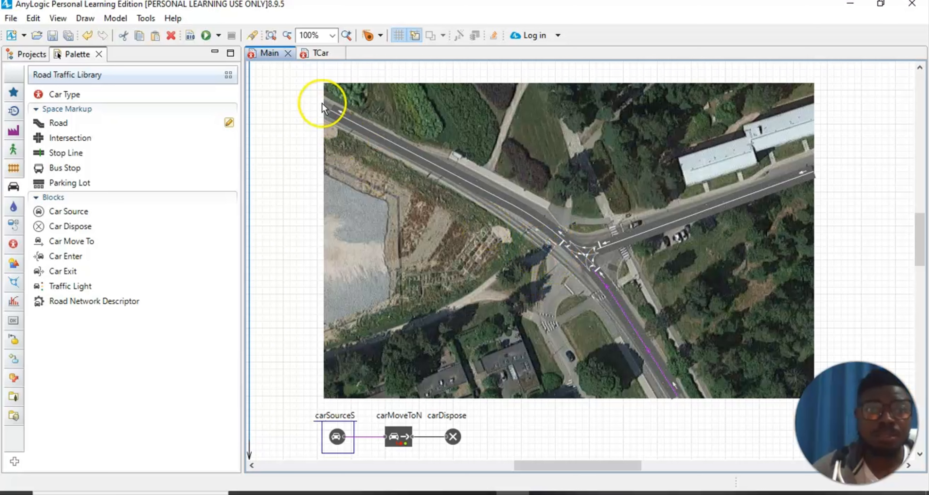
click(206, 35)
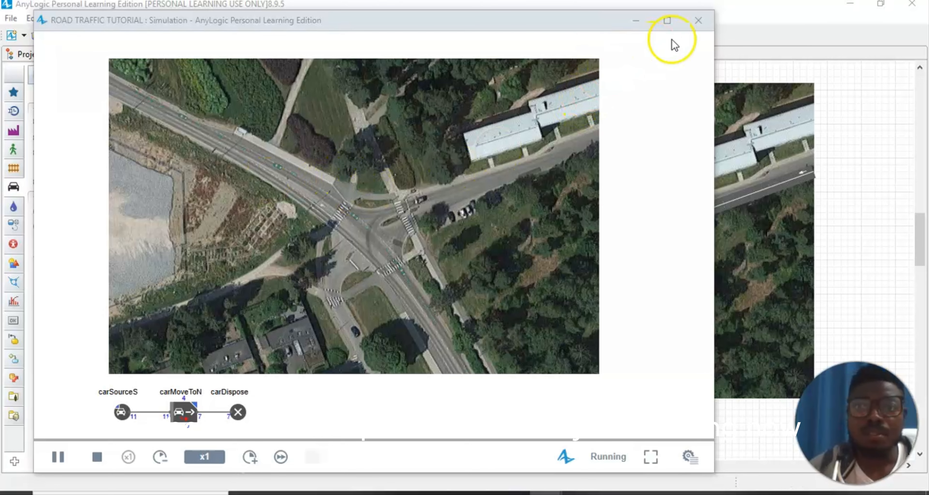
click(692, 26)
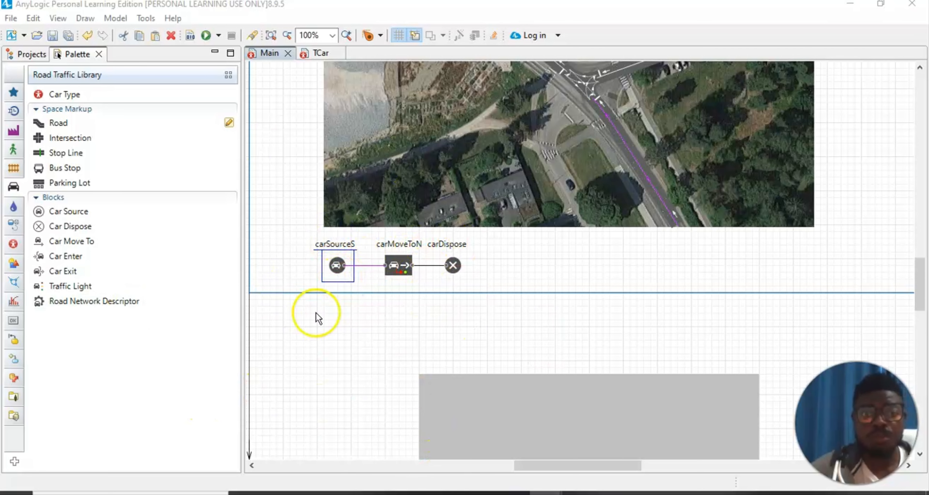
Move the 3D window farther down the Main canvas to free space below the flowchart.
scroll(470, 294, down, 2)
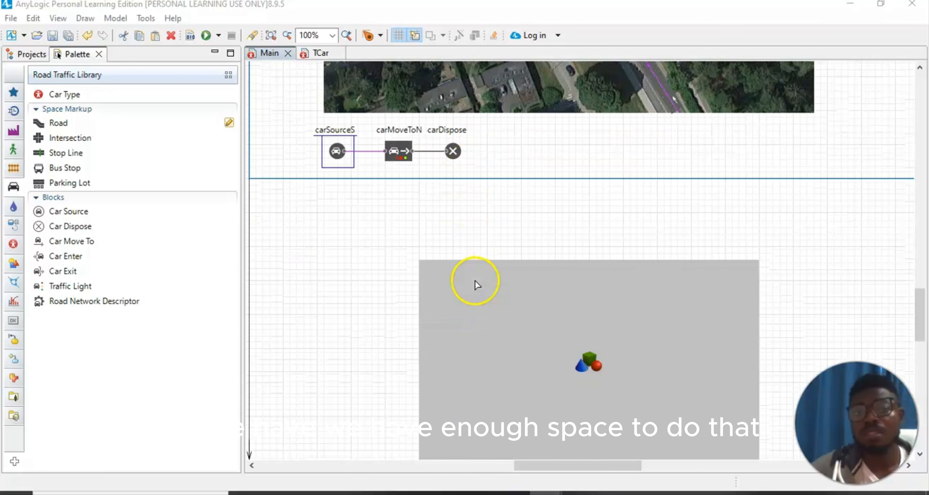
scroll(534, 271, down, 2)
click(541, 270)
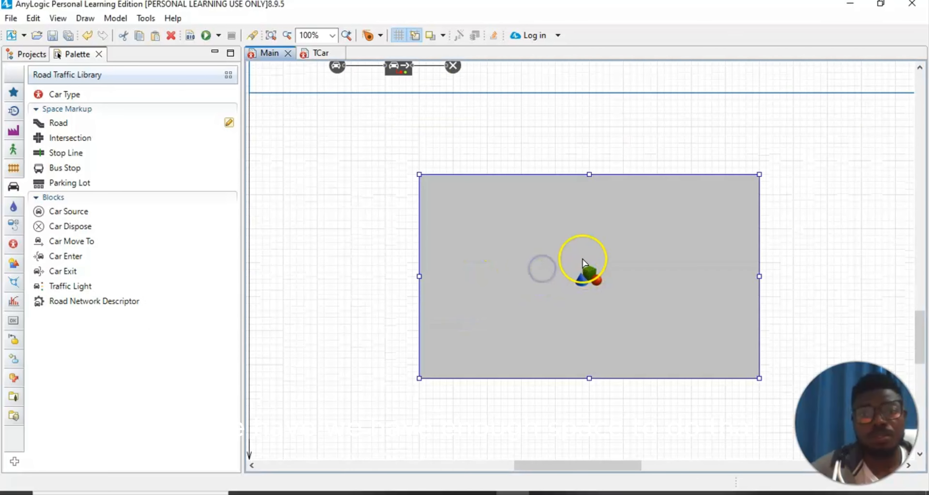
drag(583, 270, 603, 436)
scroll(586, 318, down, 1)
drag(583, 316, 589, 469)
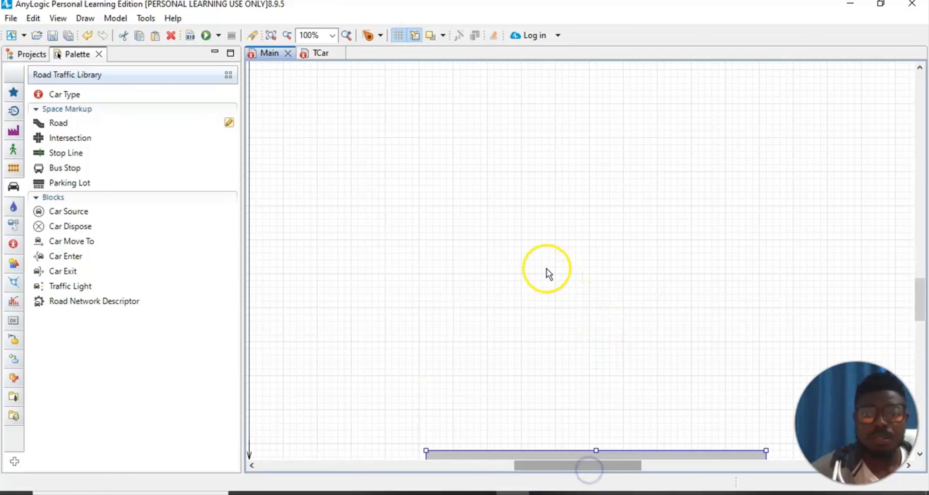
Move carSourceS, carMoveToN and carDispose into the empty area below the frame line, spaced widely in one row.
scroll(546, 271, up, 2)
scroll(533, 265, up, 1)
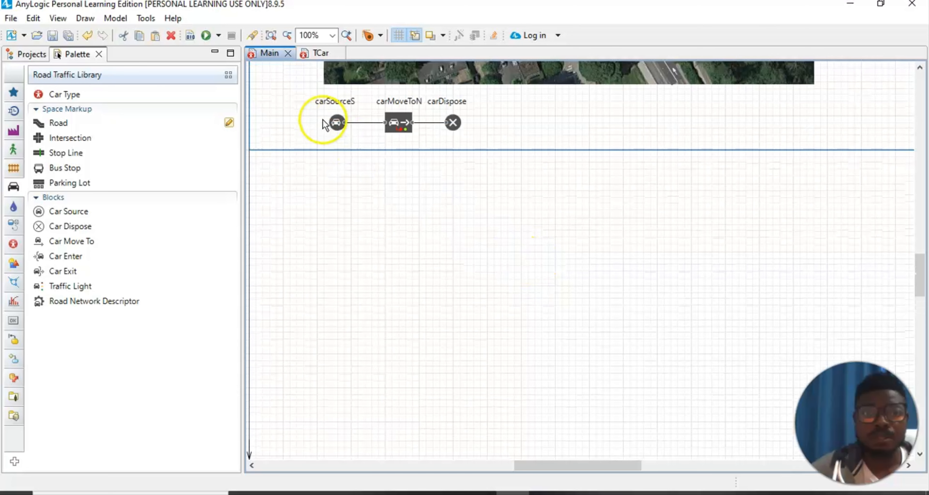
drag(338, 124, 368, 310)
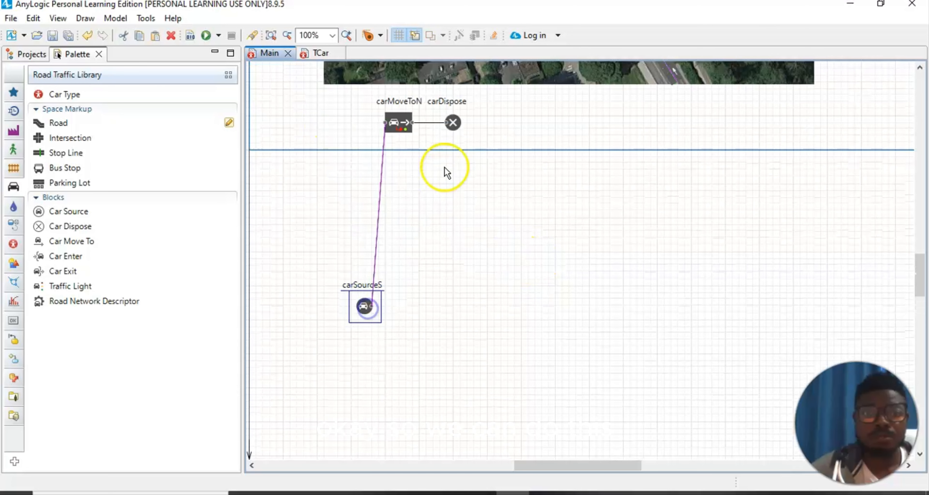
drag(403, 124, 451, 309)
click(468, 149)
drag(453, 123, 542, 304)
drag(544, 306, 543, 308)
click(624, 297)
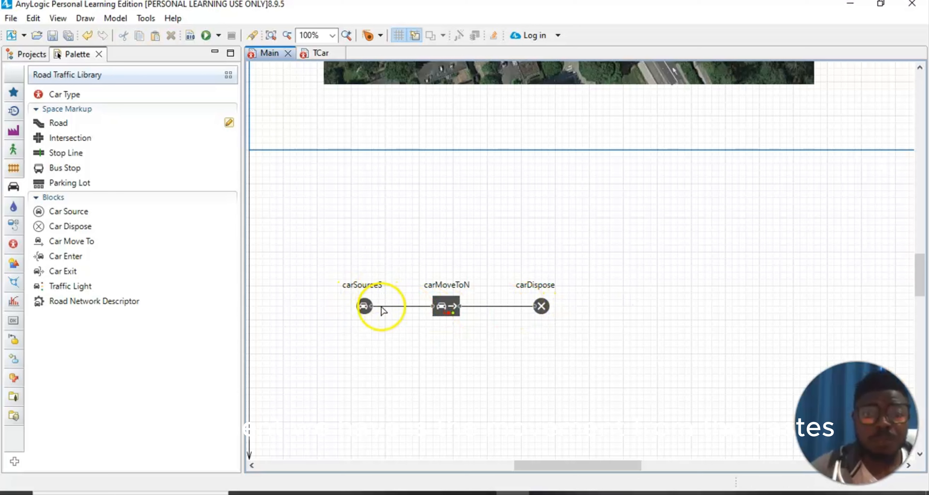
drag(541, 306, 636, 309)
drag(446, 306, 477, 310)
click(538, 357)
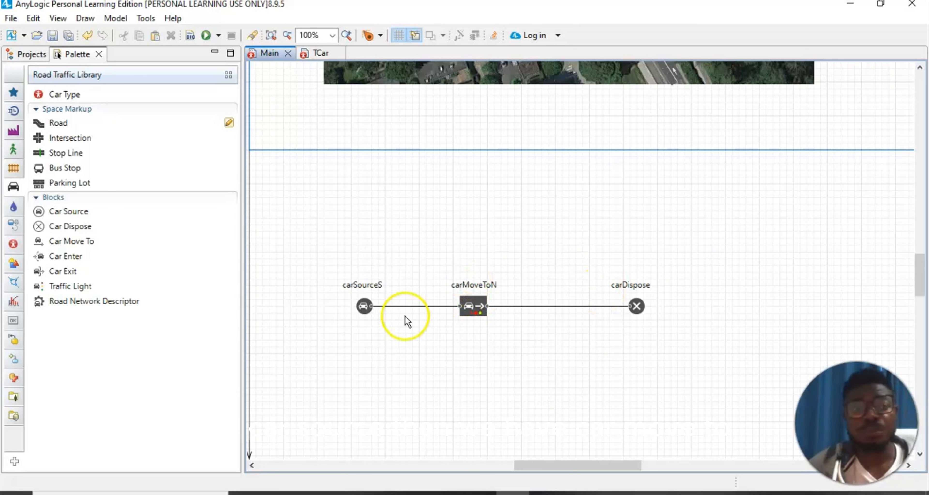
Add a Car Source block below carSourceS and a Car Move To block below carMoveToN, keeping their default names.
drag(68, 211, 363, 374)
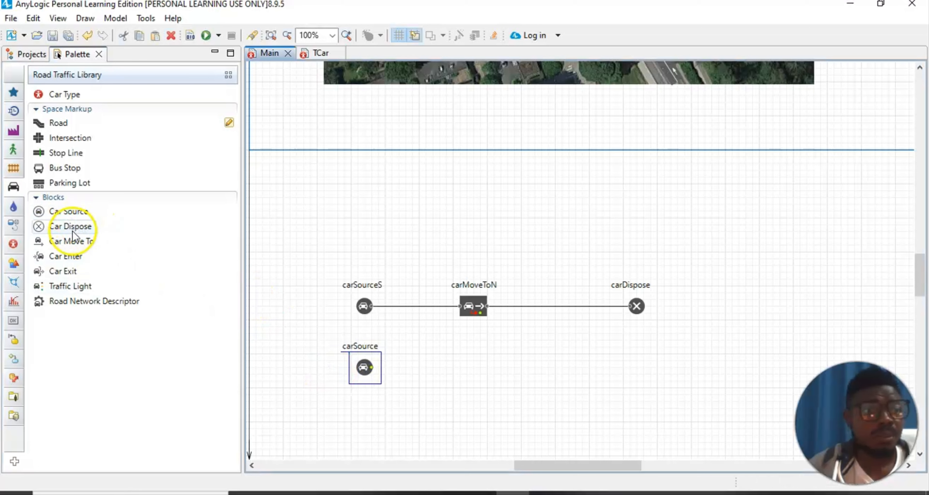
drag(81, 241, 471, 360)
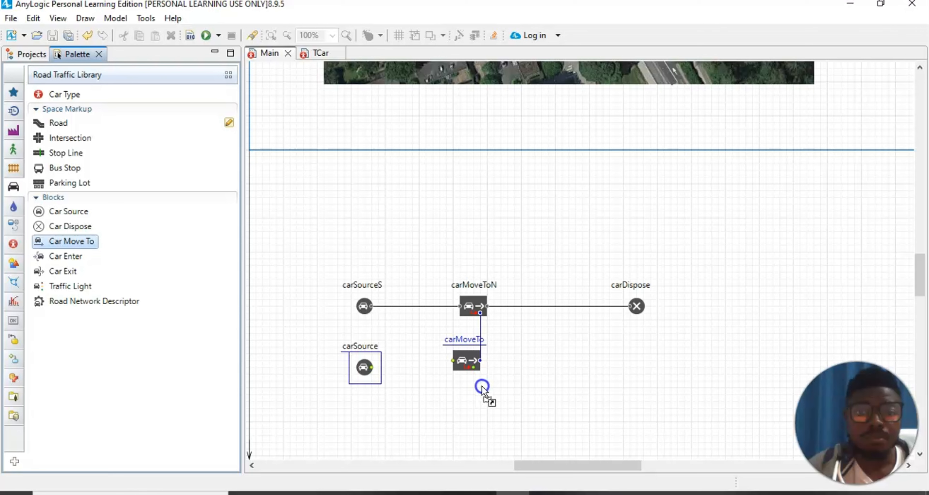
drag(482, 388, 471, 369)
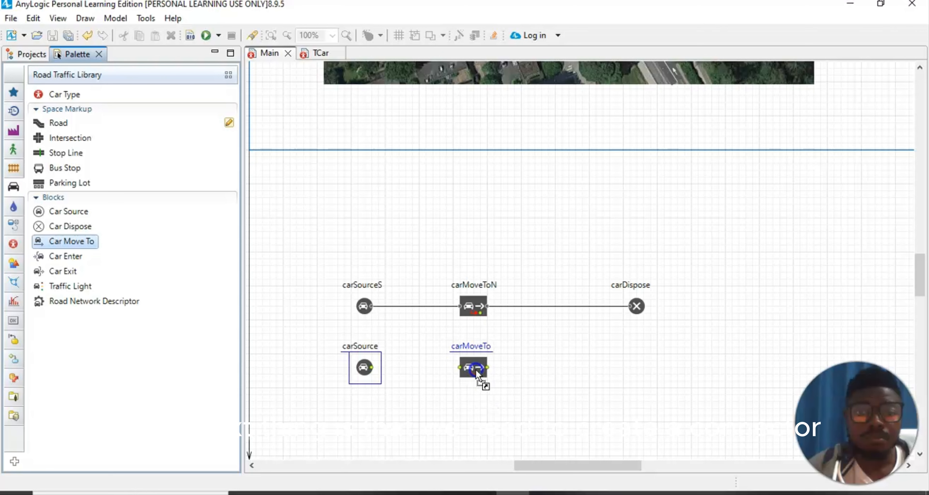
click(556, 400)
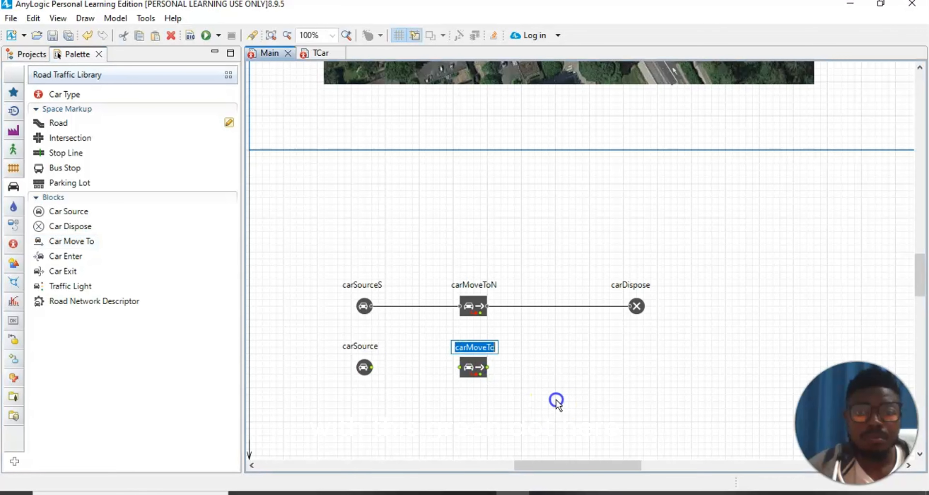
click(719, 377)
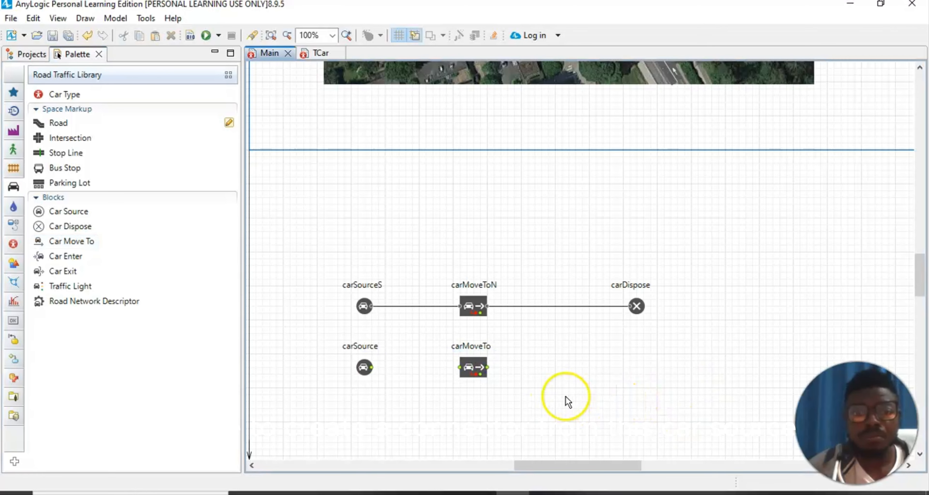
Connect the new carSource block's output to the input of the carMoveTo block.
scroll(253, 393, down, 1)
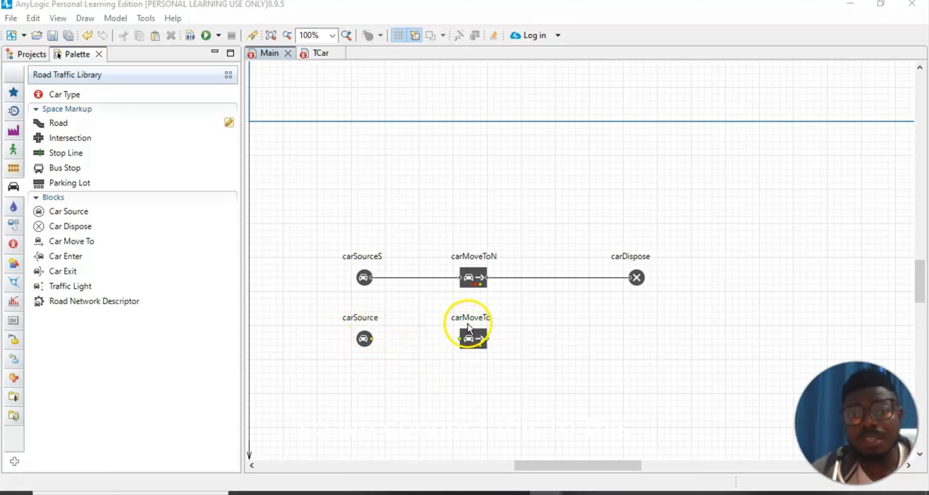
click(370, 341)
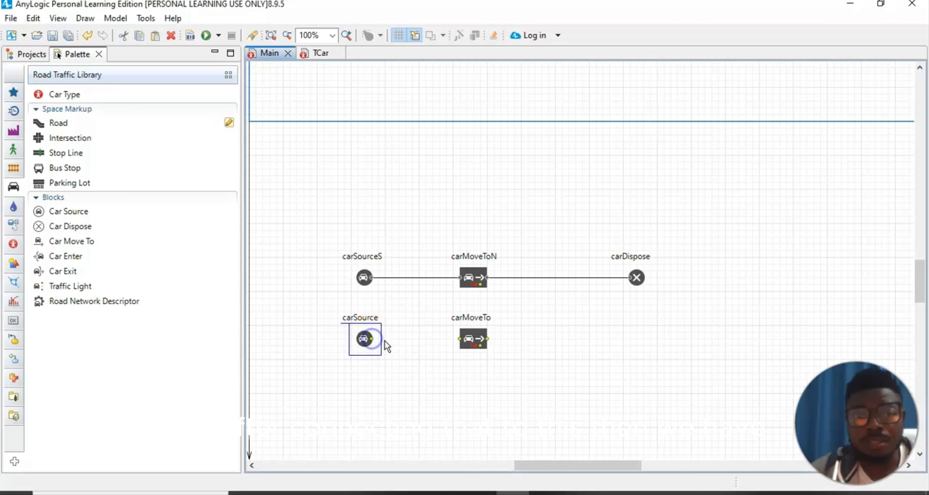
click(371, 338)
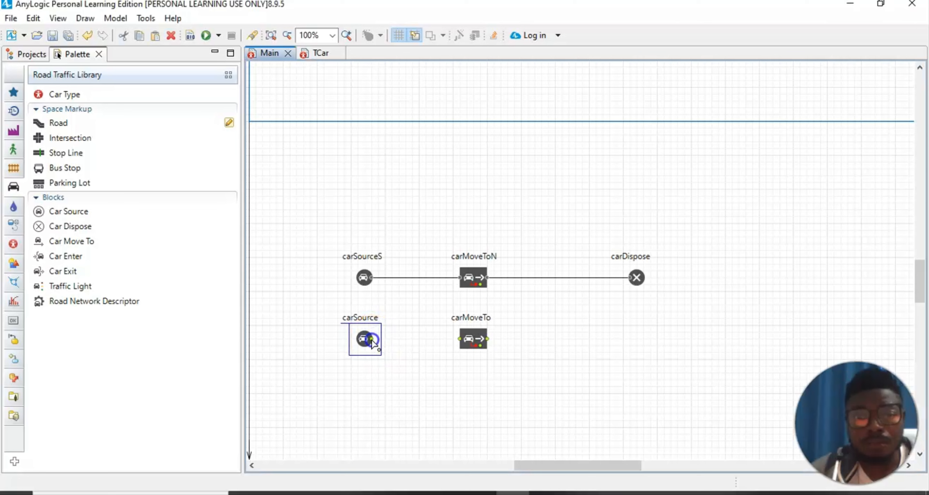
drag(371, 339, 459, 340)
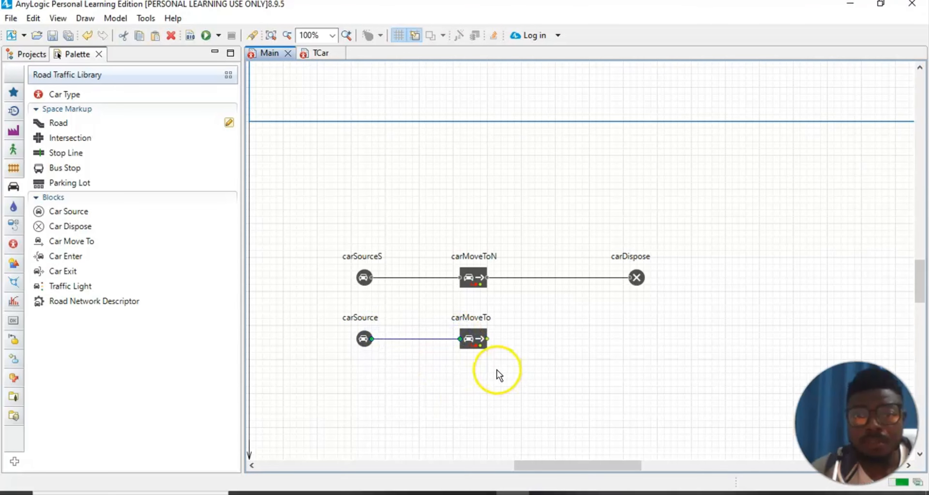
Connect the carMoveTo block's output to the input of the existing carDispose block.
click(488, 339)
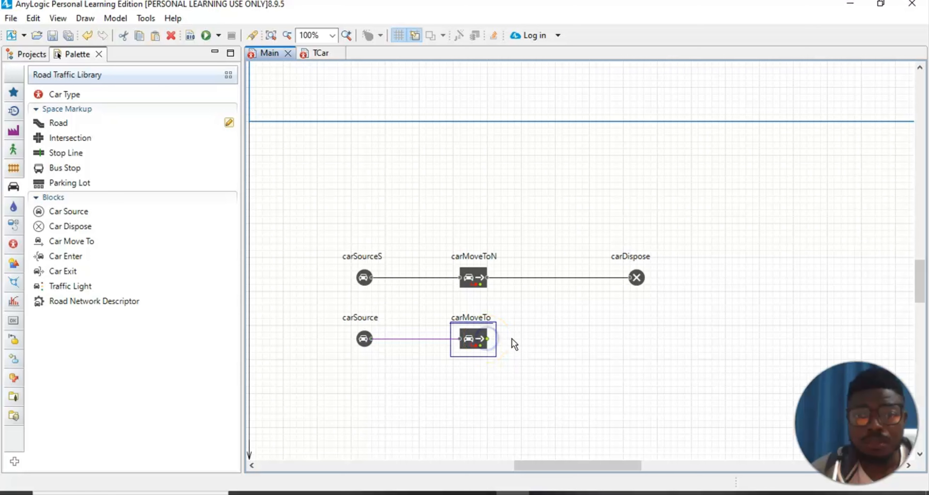
drag(487, 339, 602, 277)
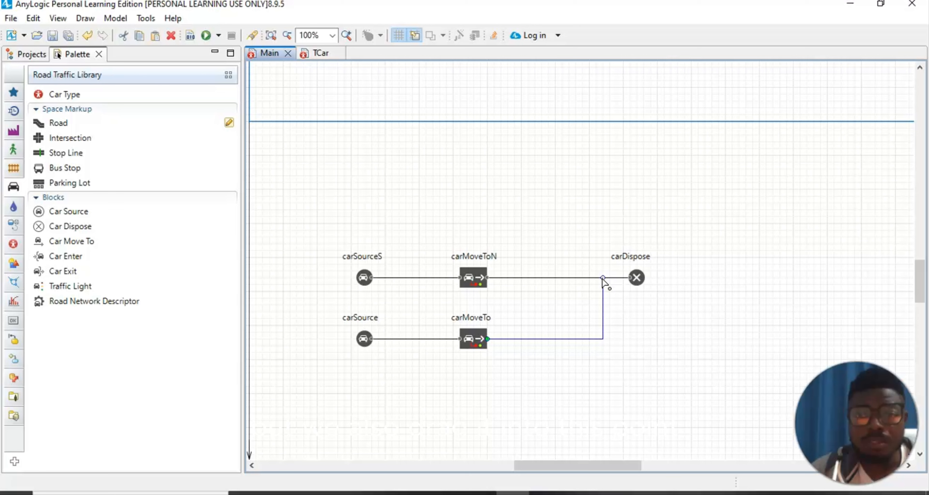
drag(603, 277, 623, 278)
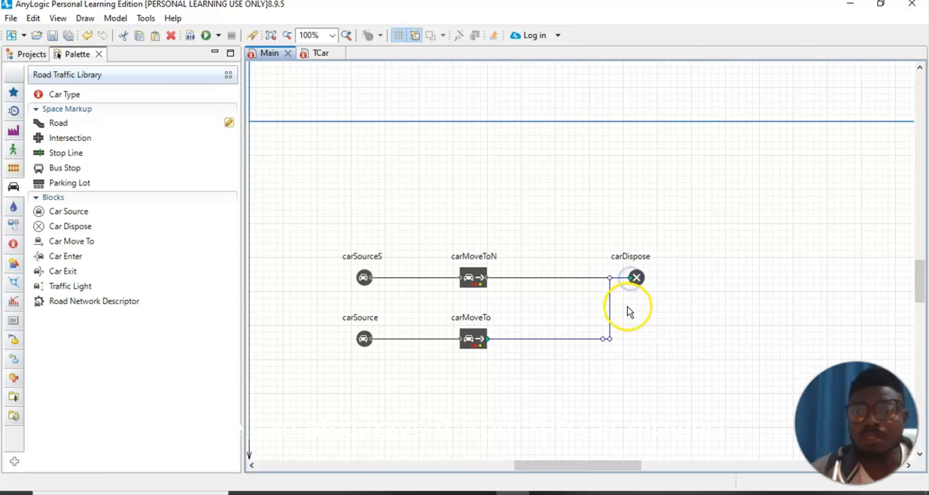
click(676, 321)
click(559, 388)
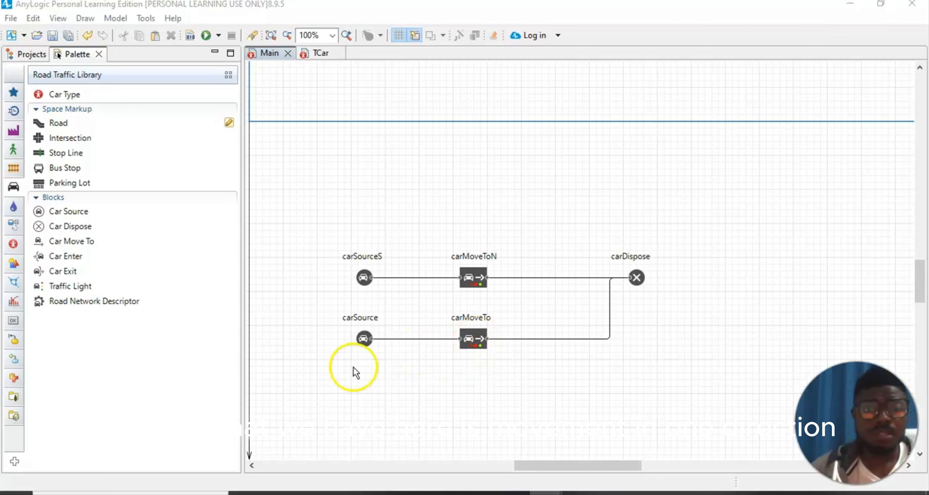
Show the properties of the carSource block below carSourceS and rename it carSourceN.
click(365, 339)
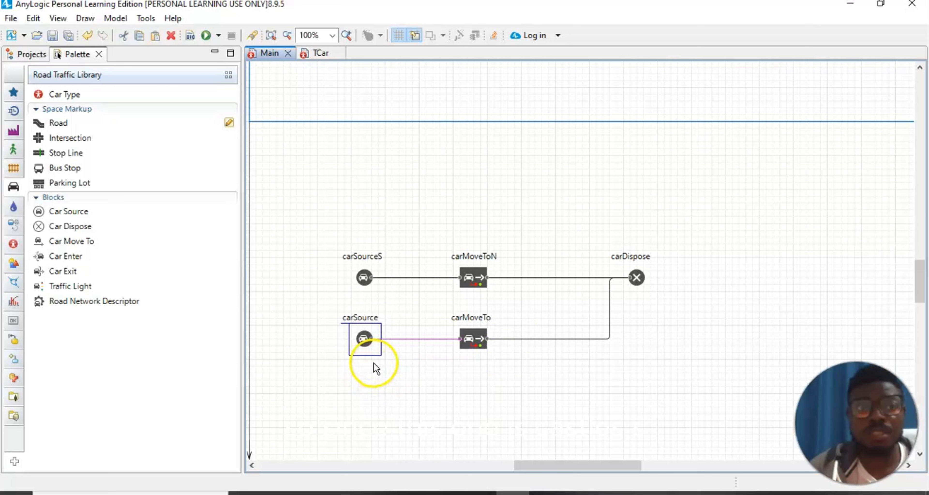
click(58, 19)
mouse_move(85, 18)
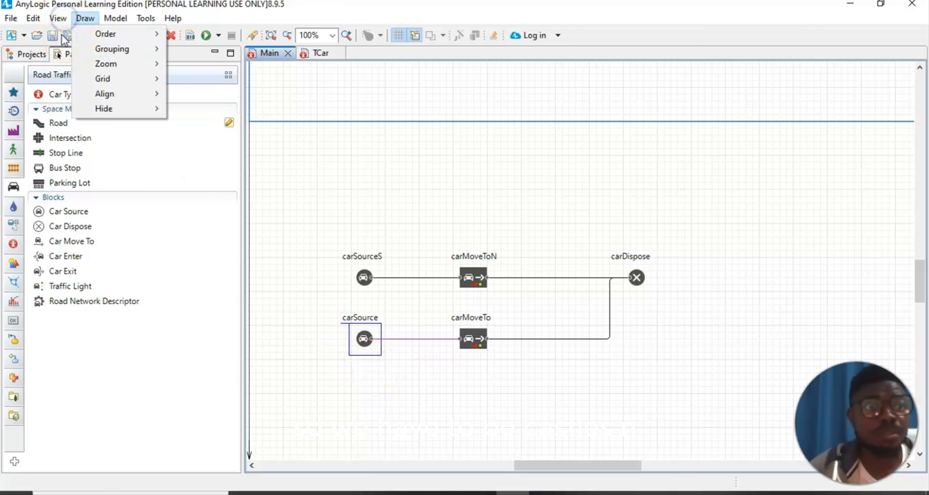
click(68, 47)
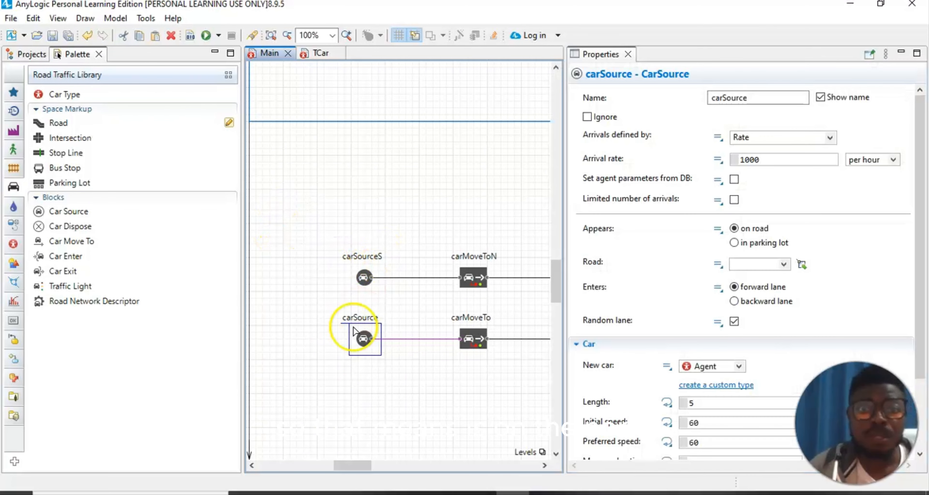
click(778, 98)
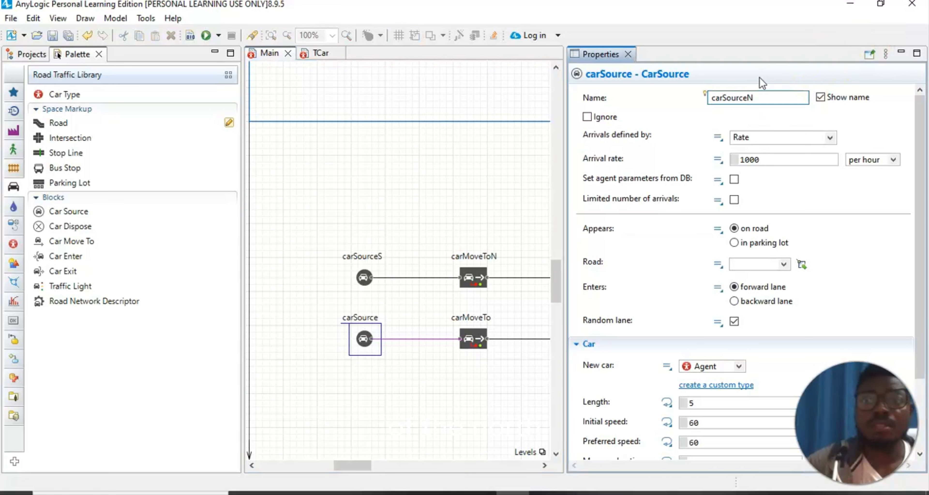
Make carSourceN's cars appear on roadNorth, entering through the backward lane.
click(782, 266)
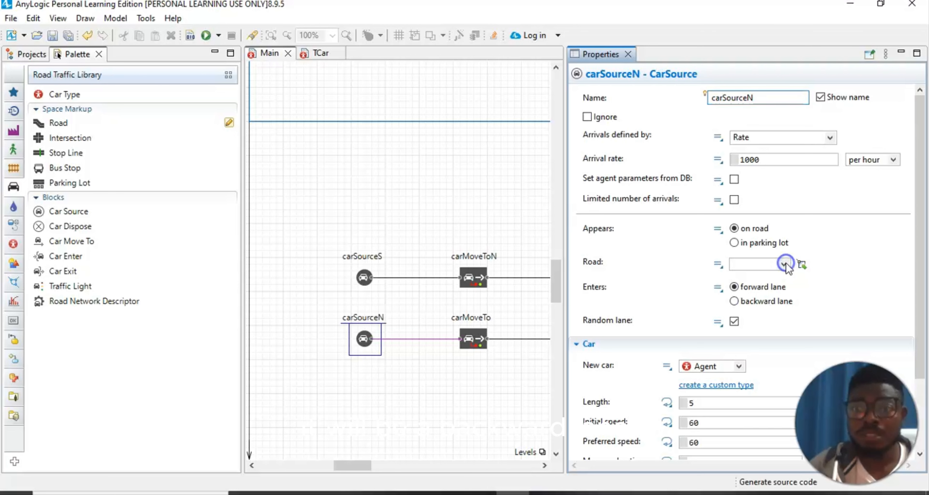
click(785, 265)
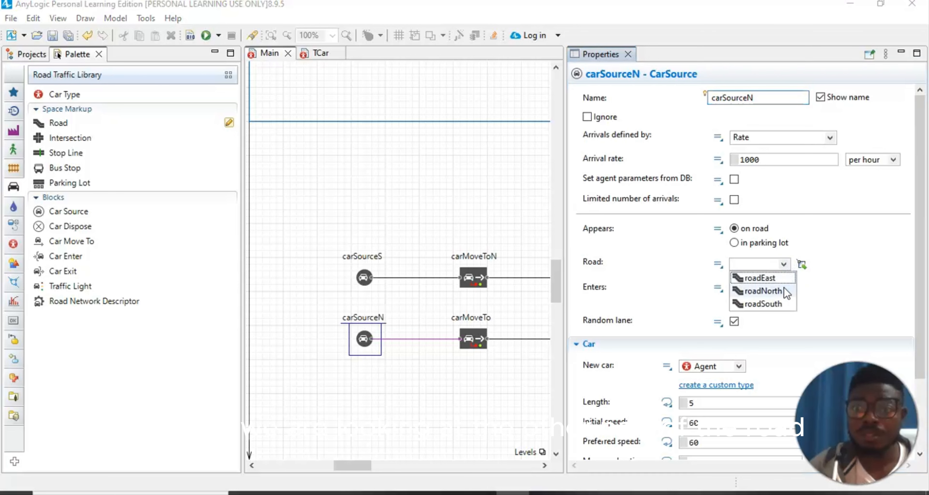
click(794, 286)
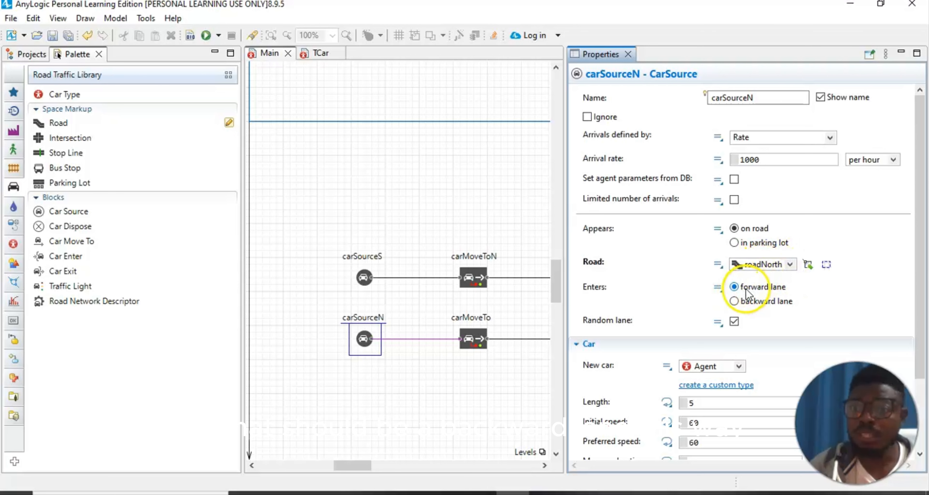
click(782, 301)
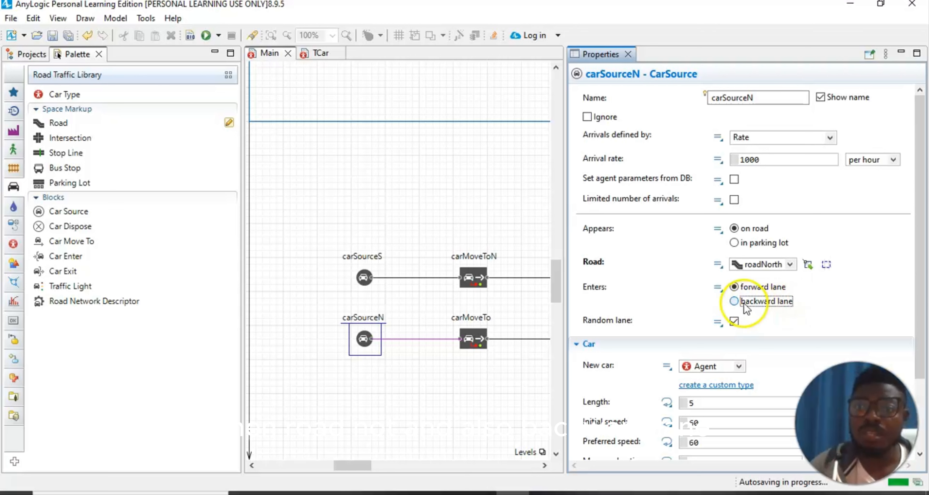
click(735, 300)
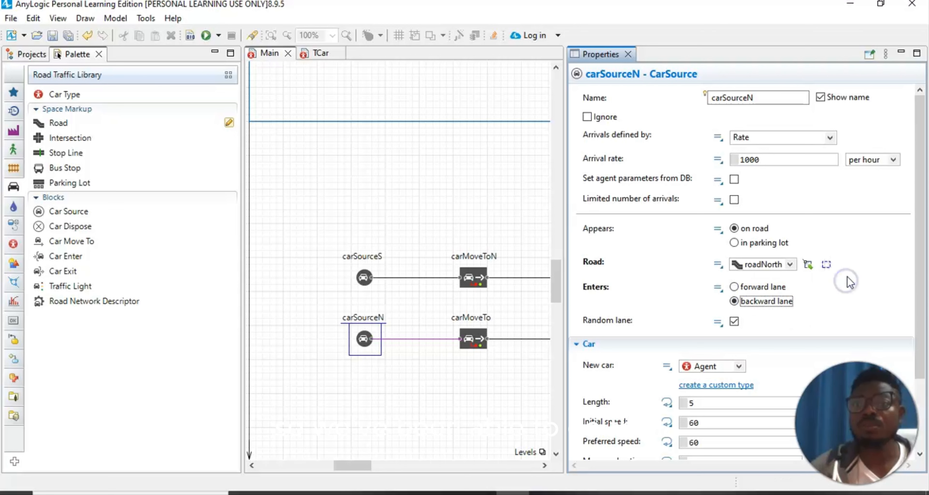
Set carSourceN's new car type to TCar and close its properties.
click(744, 98)
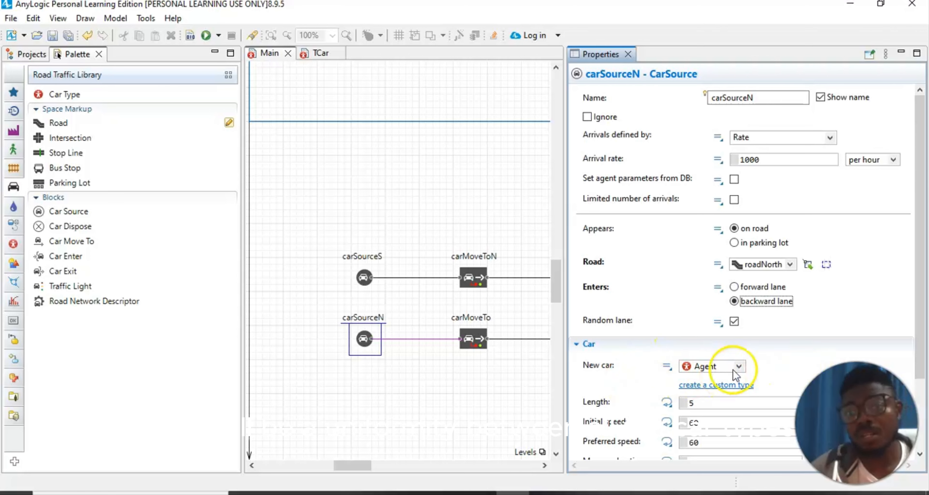
click(741, 366)
click(705, 394)
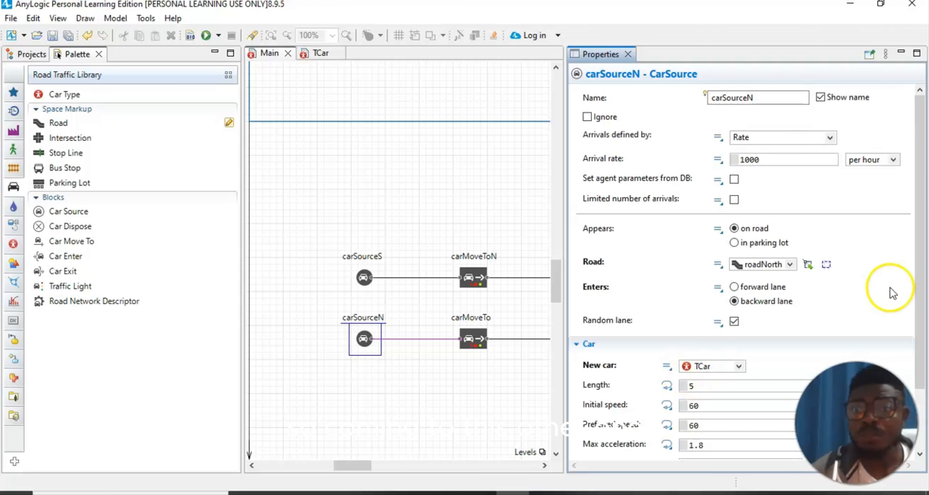
click(628, 55)
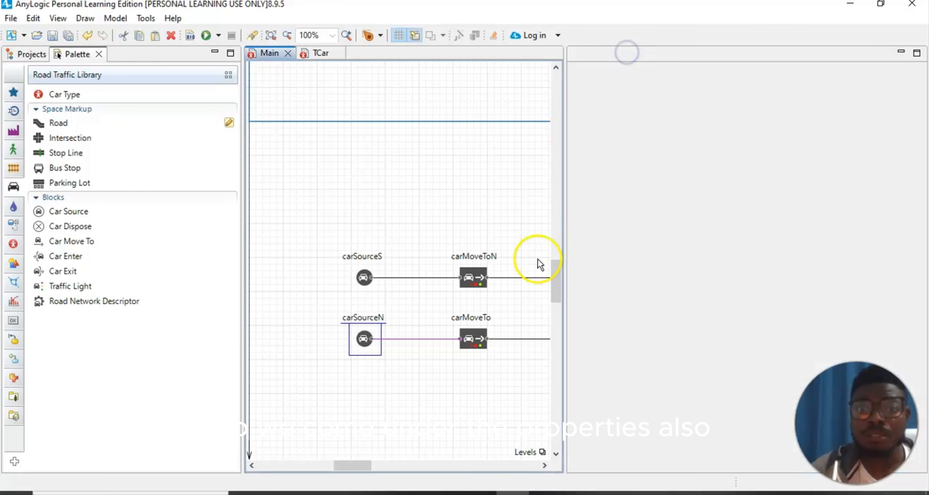
Show the properties of the carMoveTo block below carMoveToN and rename it carMoveToS.
click(477, 344)
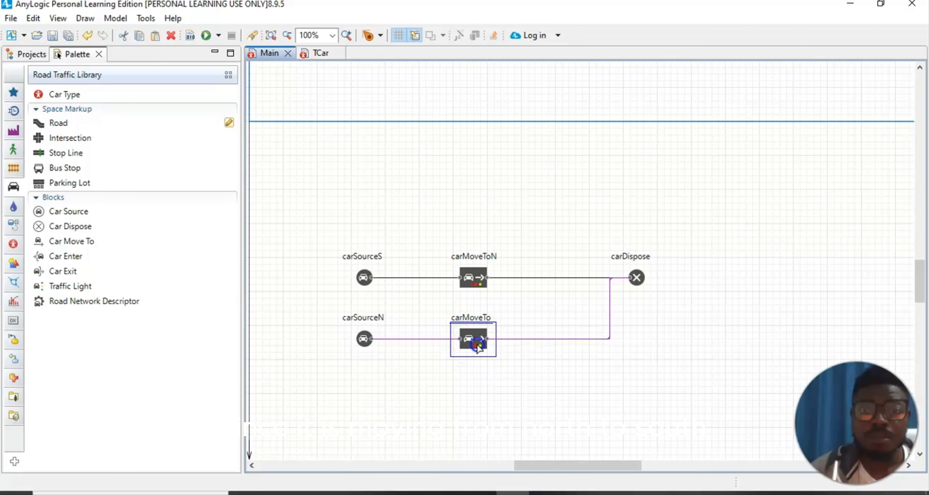
click(476, 346)
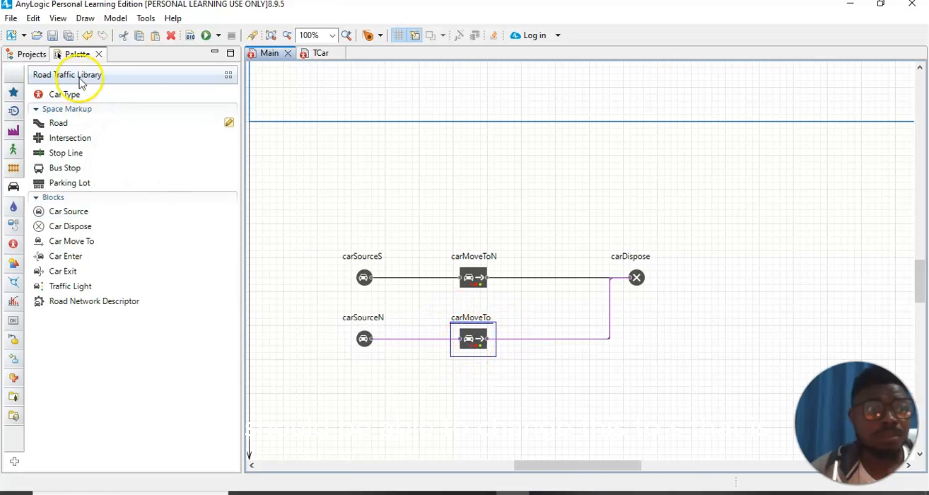
click(56, 17)
click(79, 63)
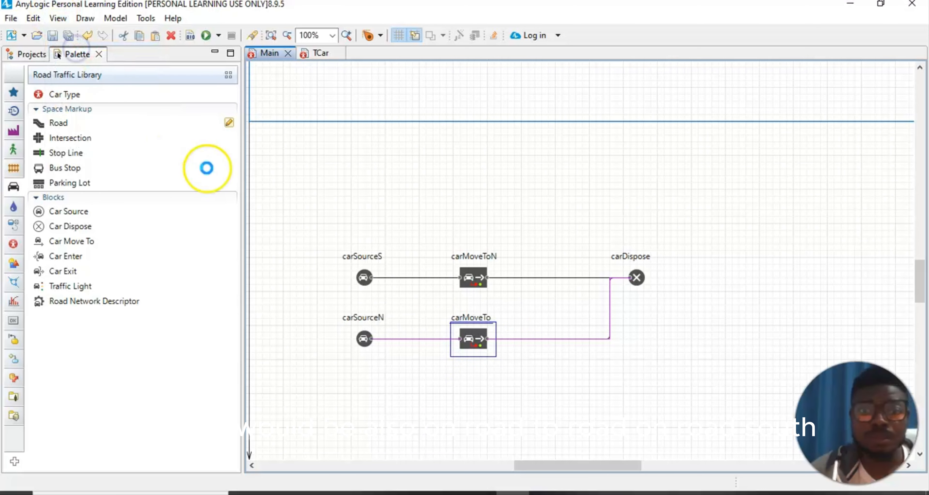
double_click(472, 337)
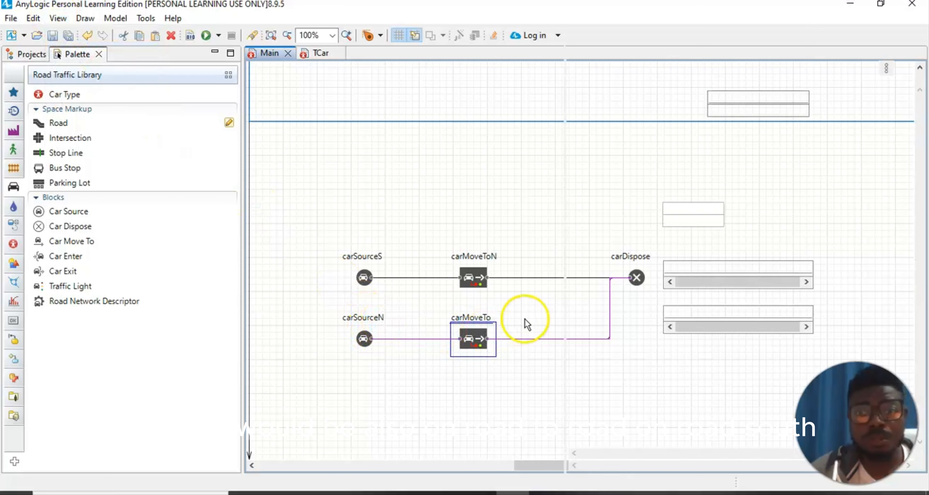
click(760, 99)
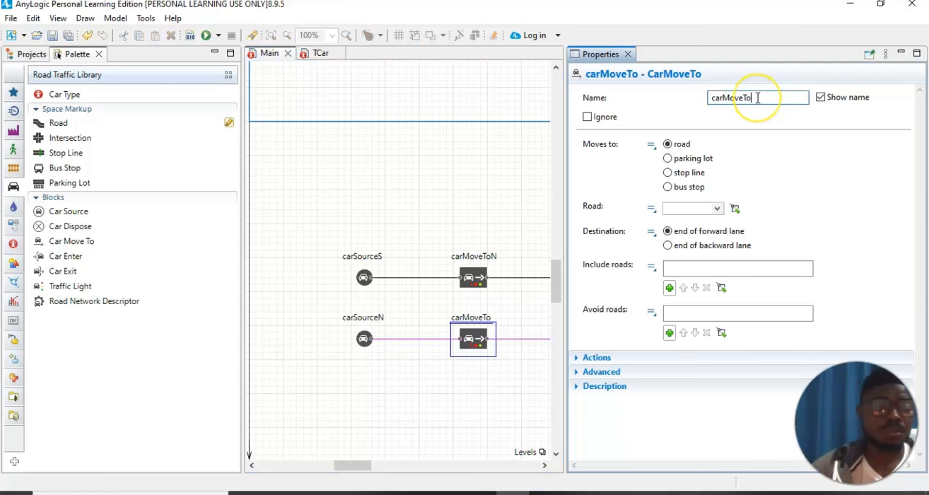
text(S)
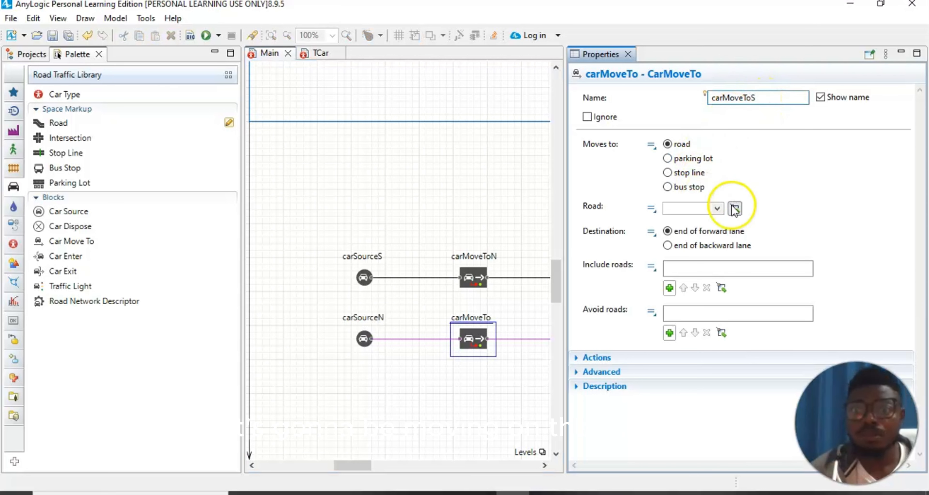
Set carMoveToS to move cars to roadSouth with the end of the backward lane as destination, and close its properties.
click(716, 209)
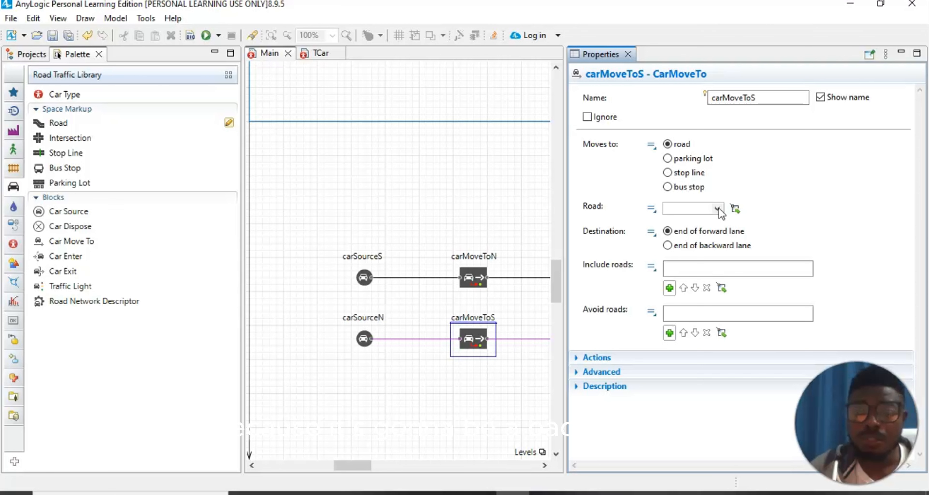
click(718, 208)
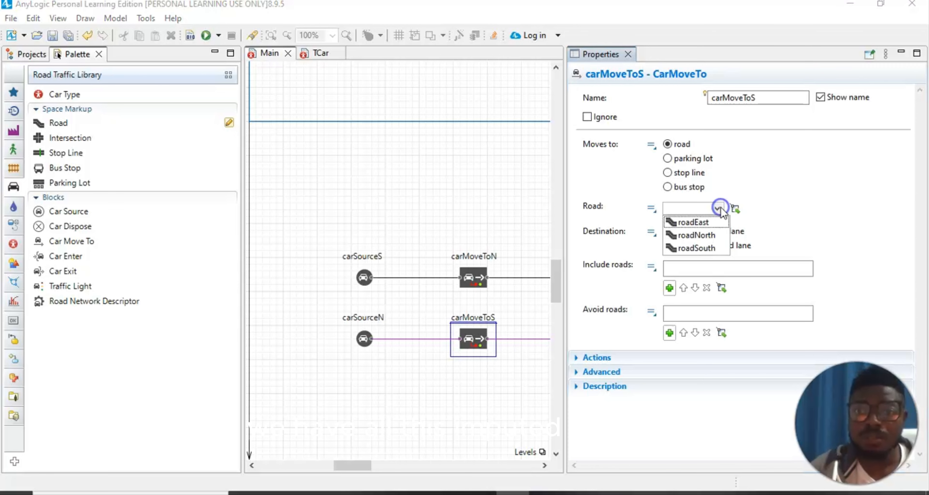
click(706, 248)
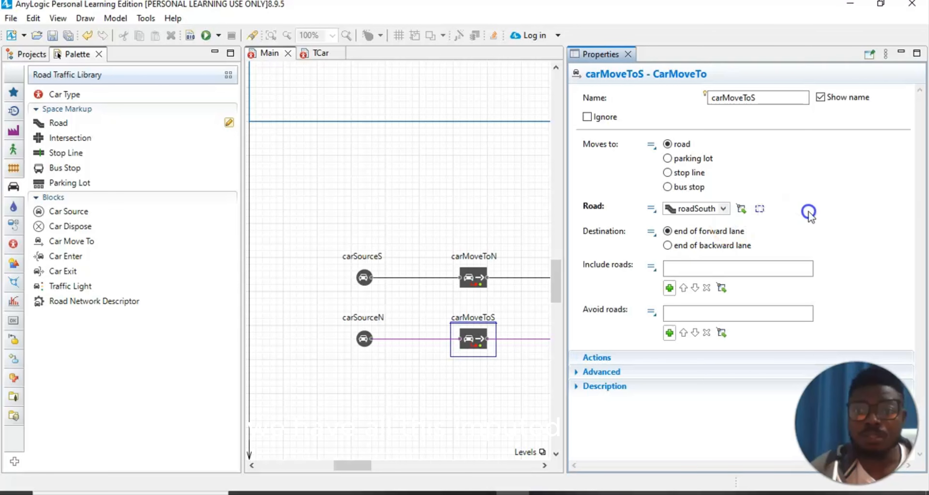
click(733, 246)
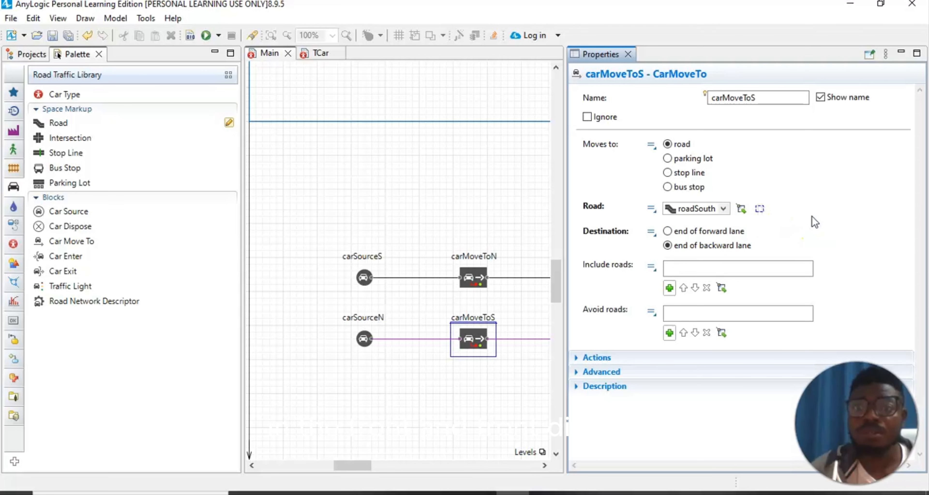
click(629, 55)
click(471, 344)
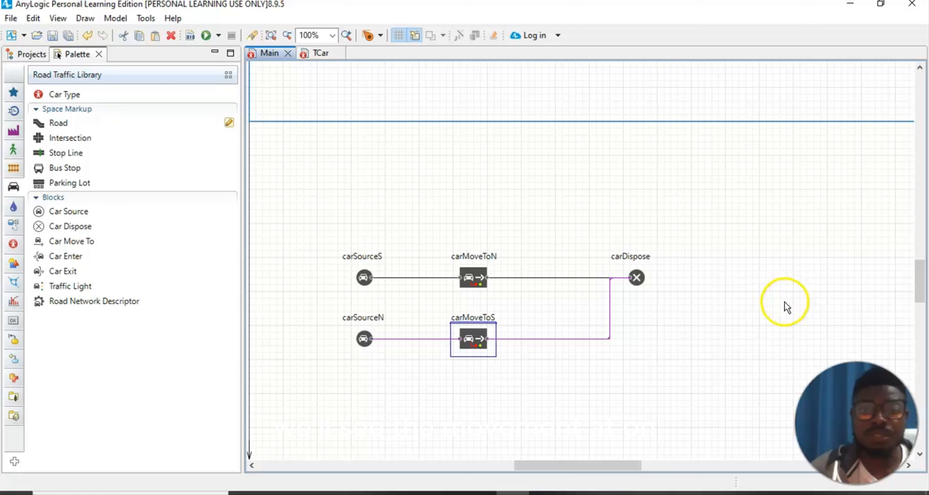
click(715, 327)
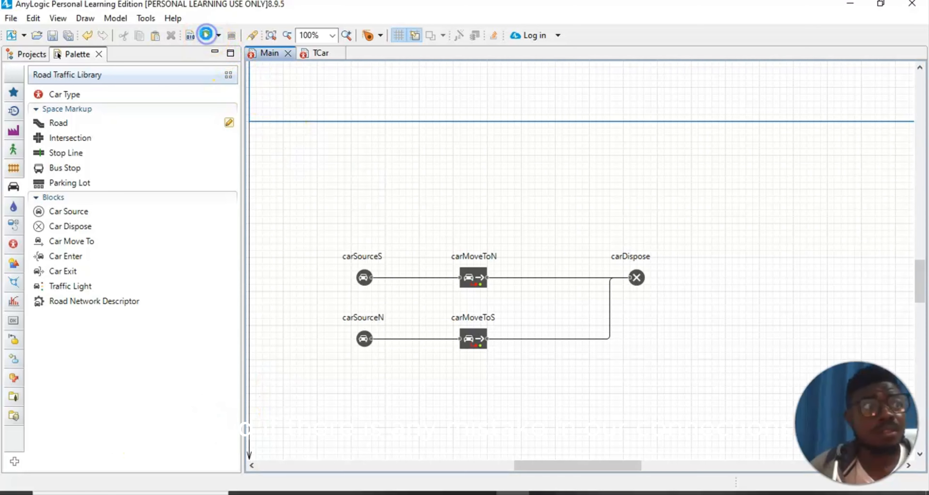
Run the ROAD TRAFFIC TUTORIAL simulation and navigate to its window3d view area.
click(207, 36)
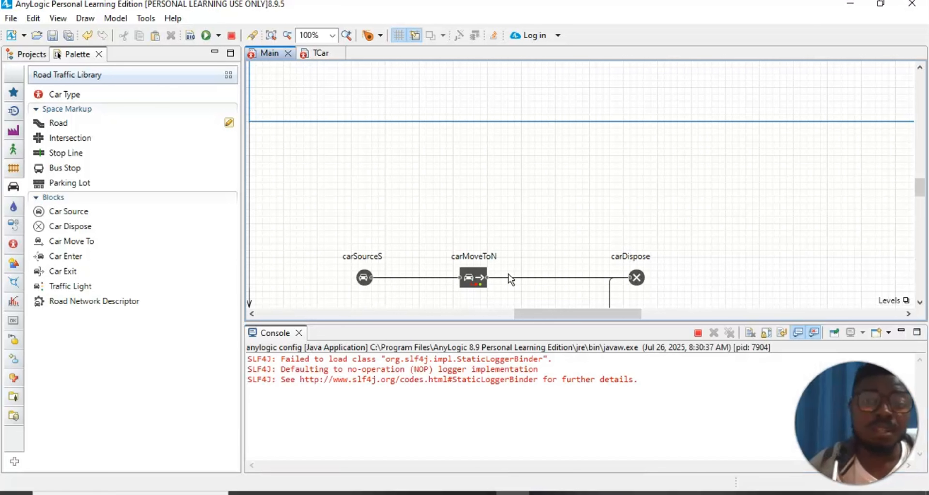
click(513, 279)
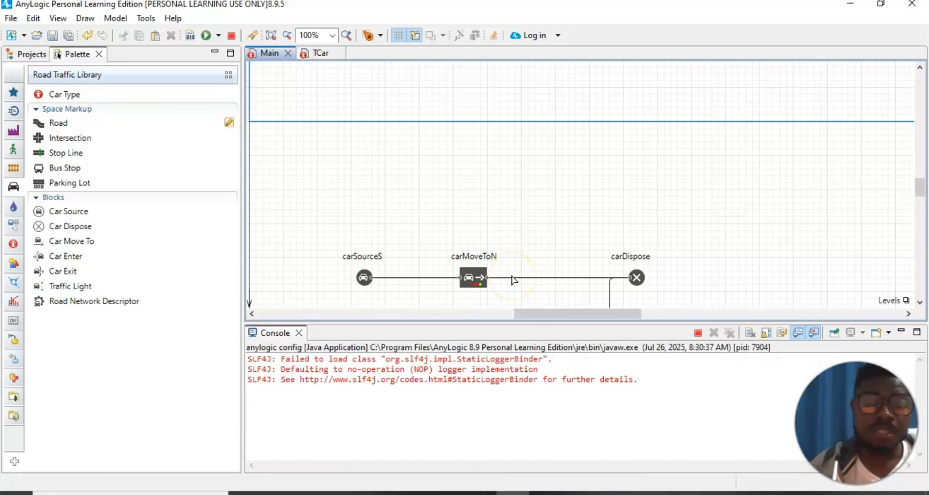
click(458, 253)
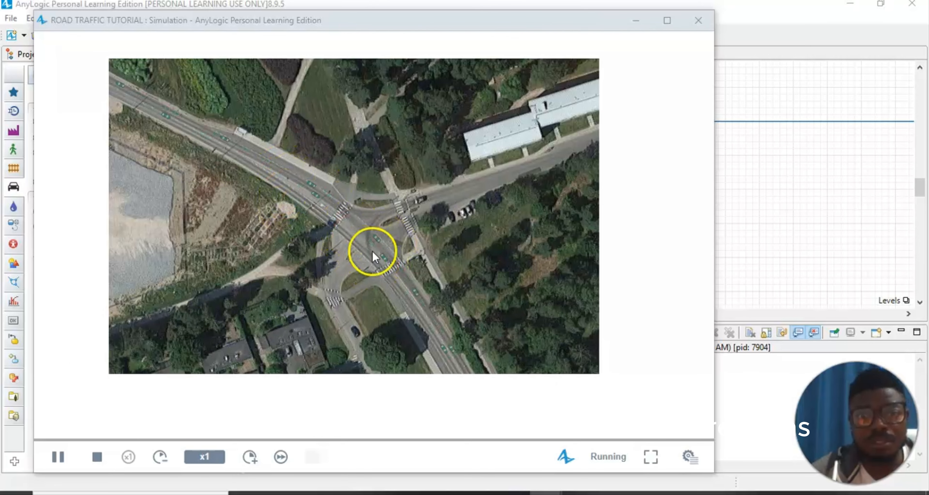
click(690, 455)
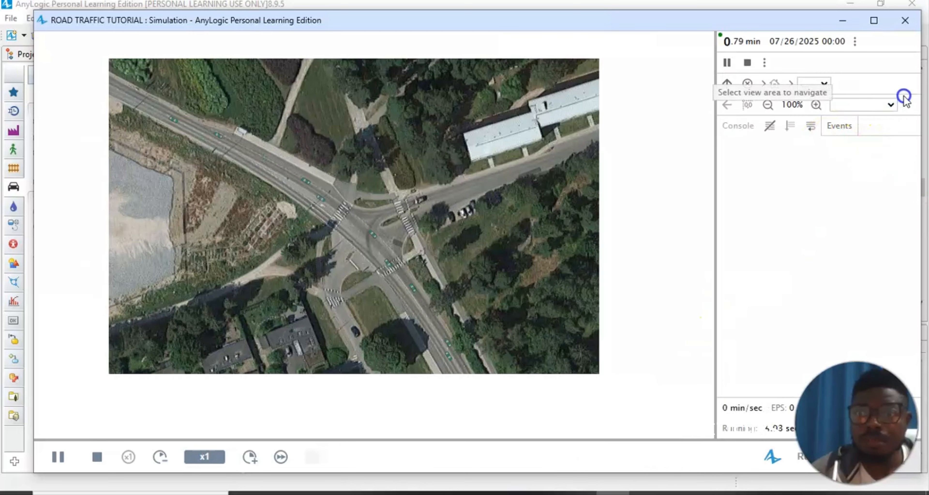
click(888, 104)
click(858, 121)
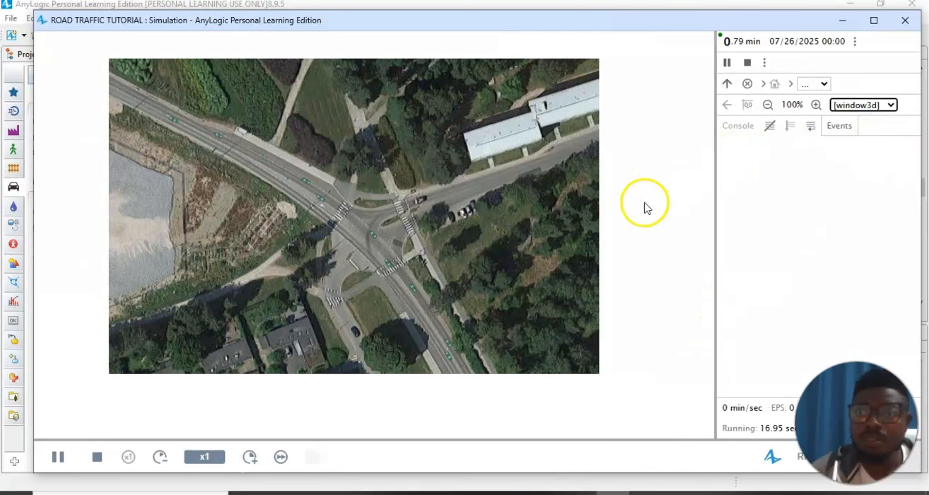